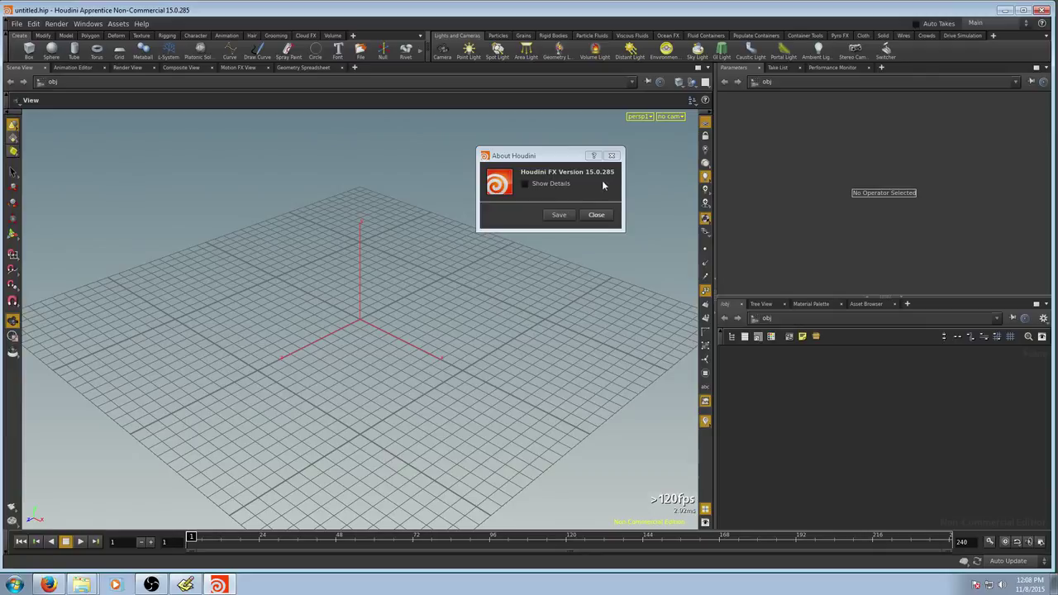
Dismiss the About Houdini FX 15.0.285 window to reveal the empty untitled scene.
click(597, 215)
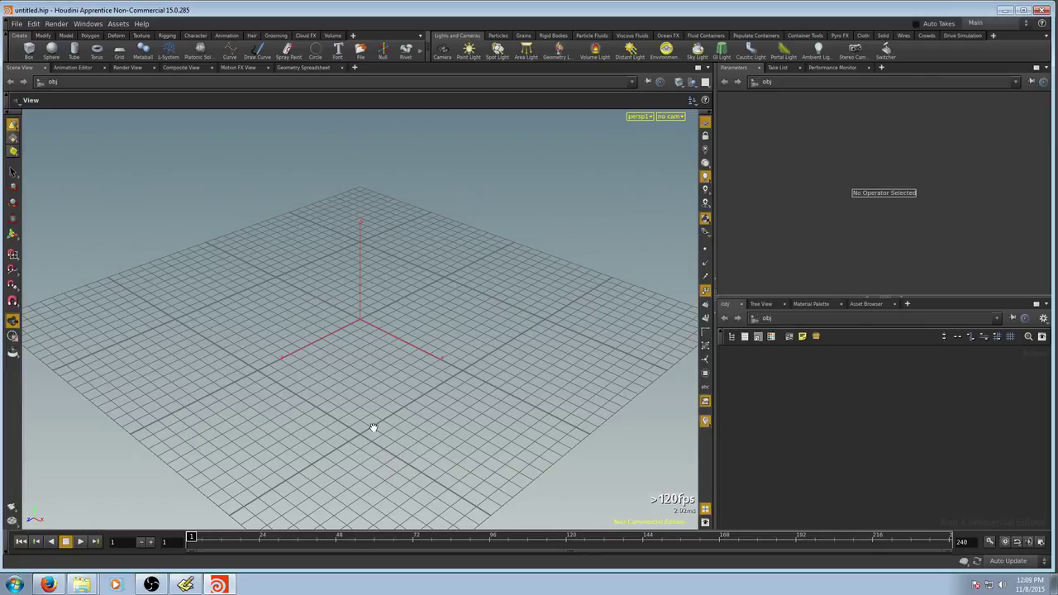
key(alt+Tab)
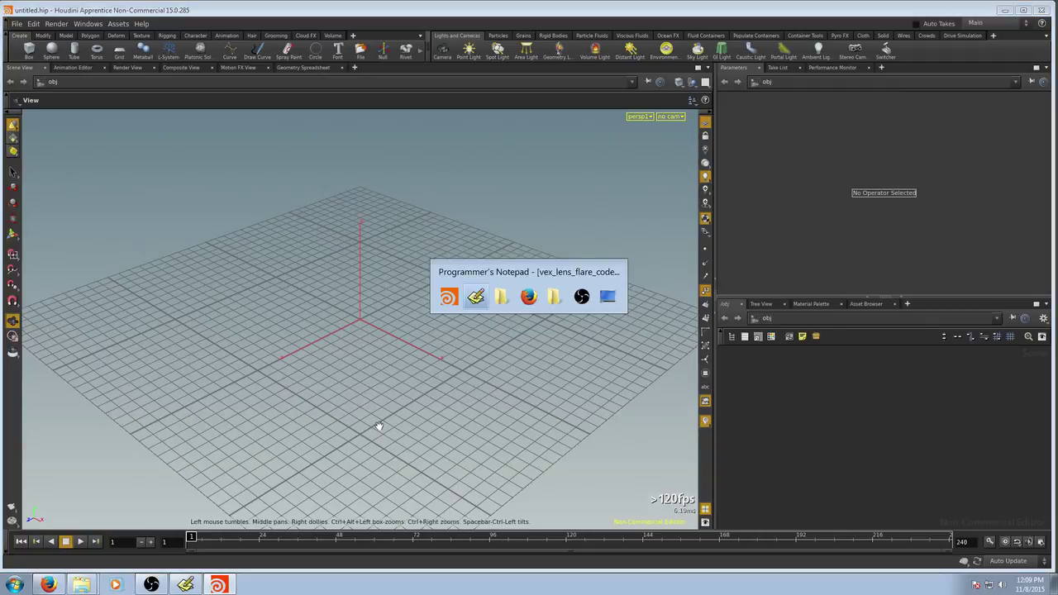
Bring up the Blend Swap GLFLARES2 lens flare page in Firefox.
key(alt+Tab)
key(alt+Tab)
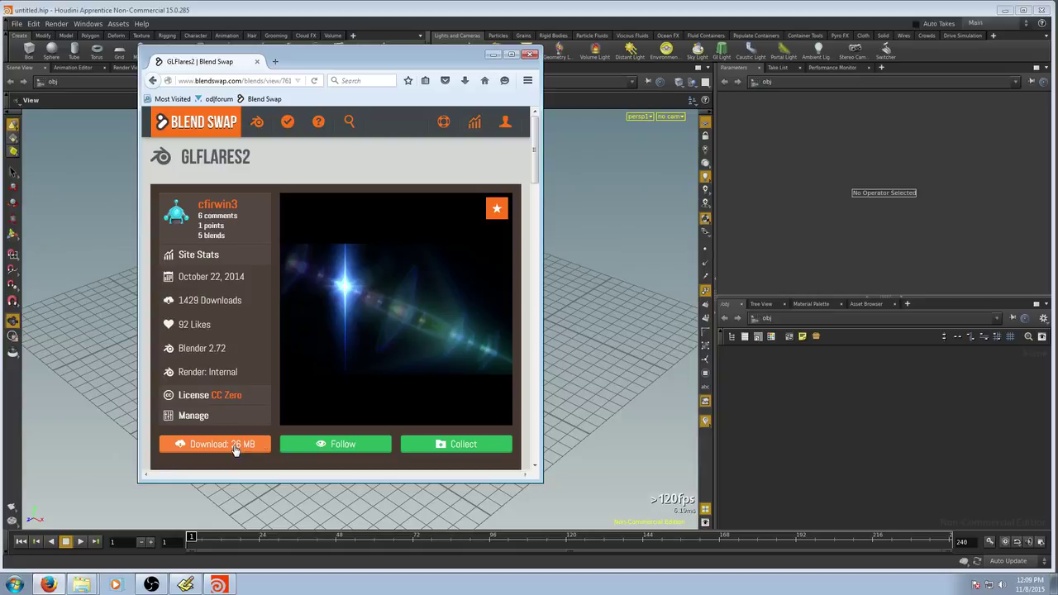
Open the cc0_Blendswap_Lens_Flare_Rig_Elements folder in Explorer and inspect the Disks image.
key(alt+Tab)
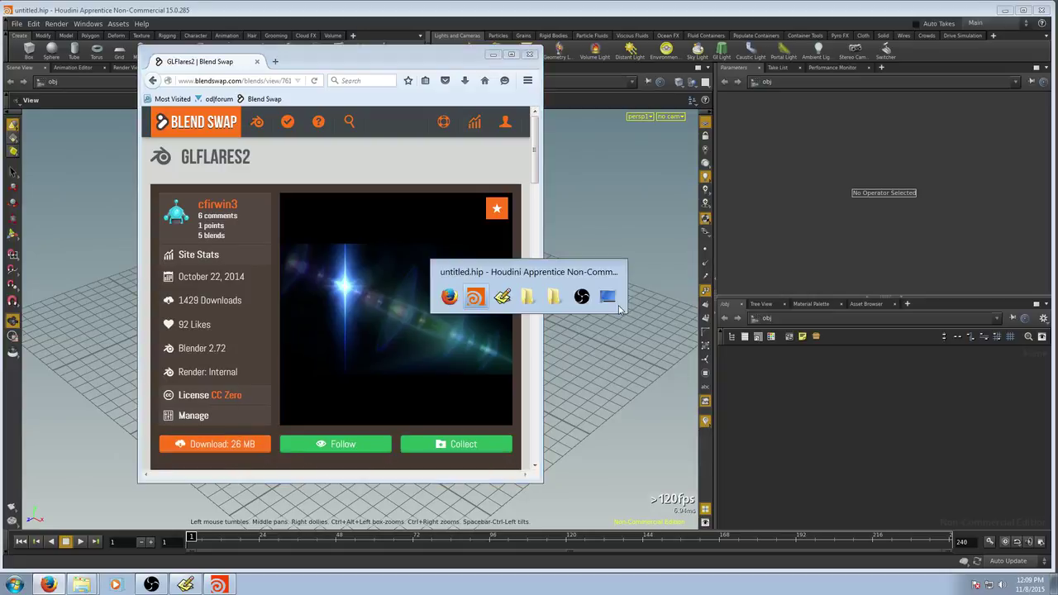
key(alt+Tab)
key(alt+Tab)
key(alt+Tab)
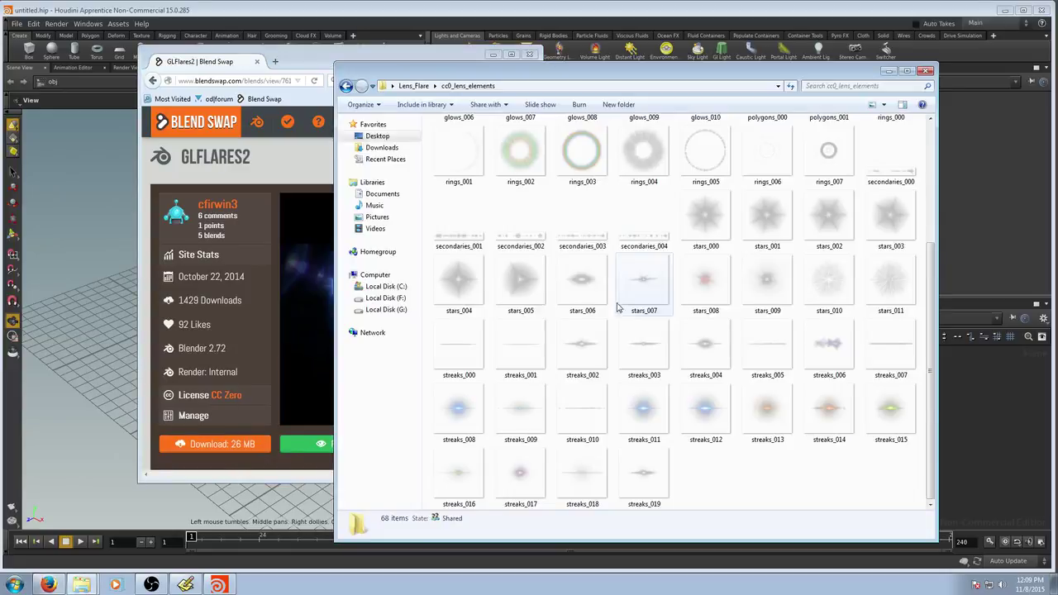
click(345, 86)
double_click(463, 144)
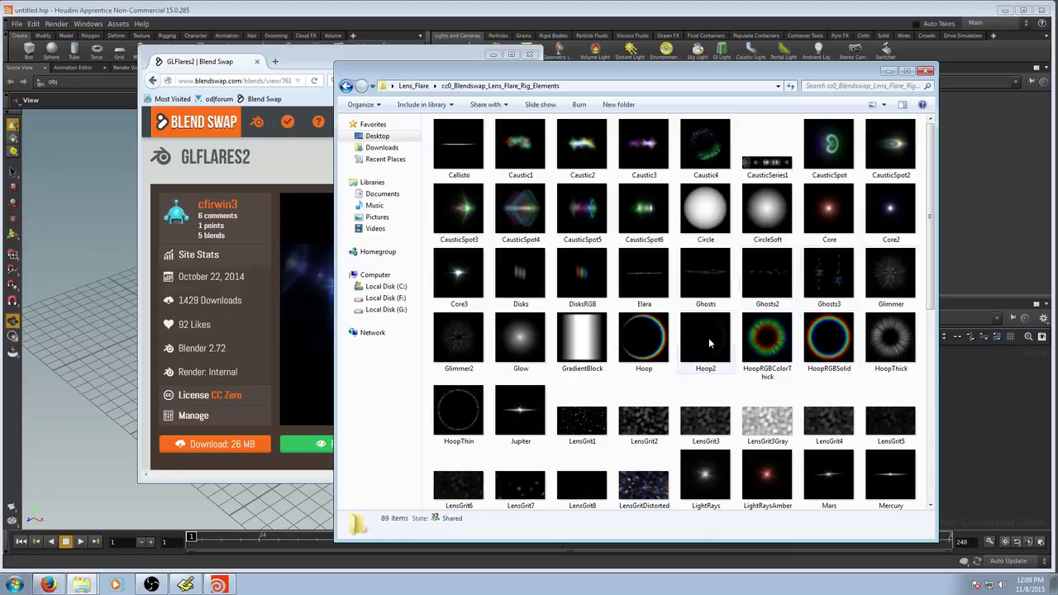
scroll(808, 446, down, 2)
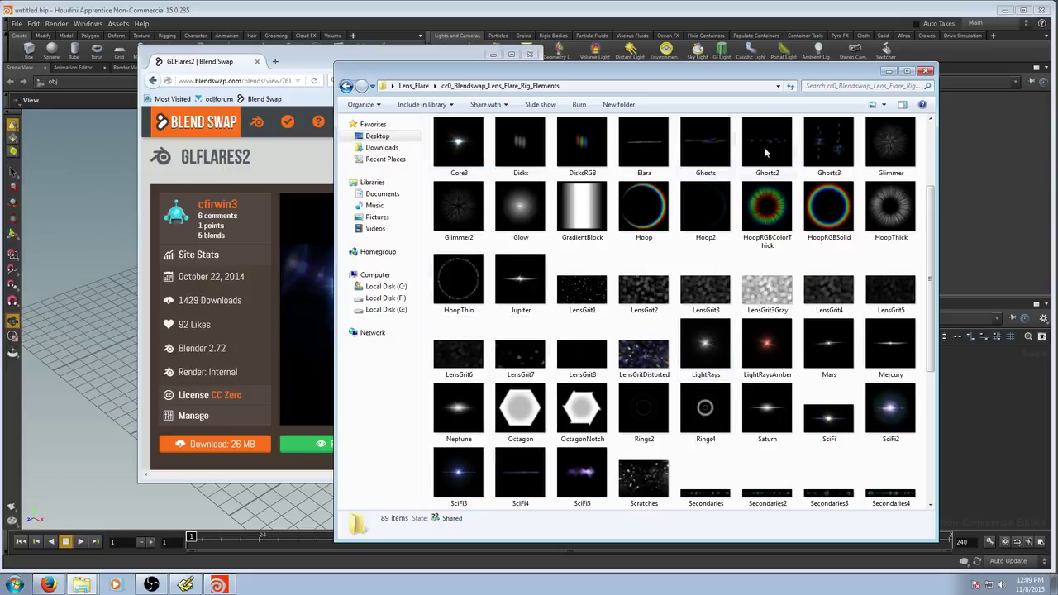
click(537, 143)
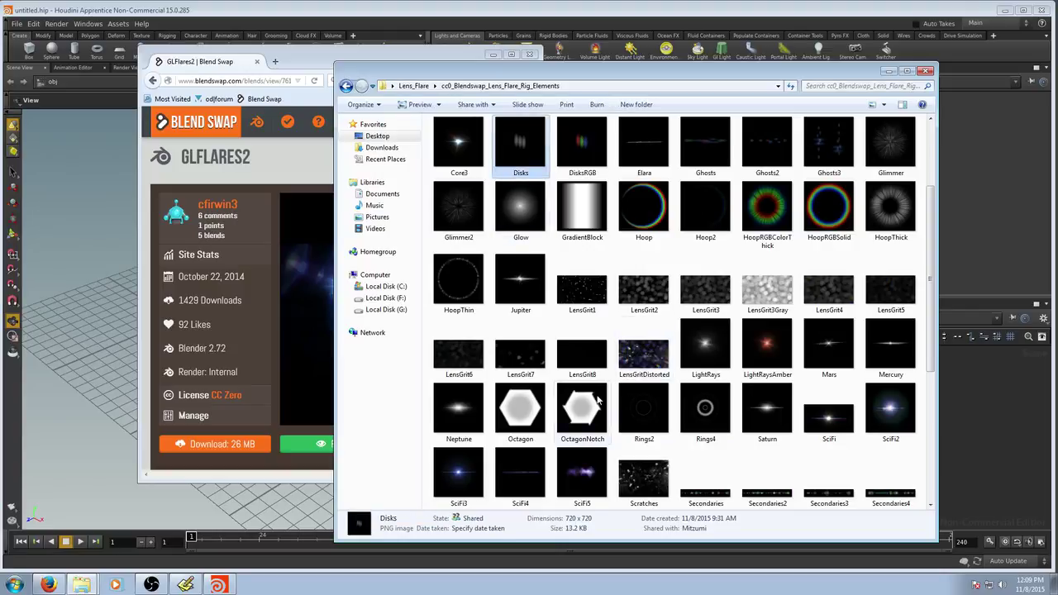
Browse the cc0_lens_elements folder, then return to Houdini.
click(347, 85)
double_click(465, 157)
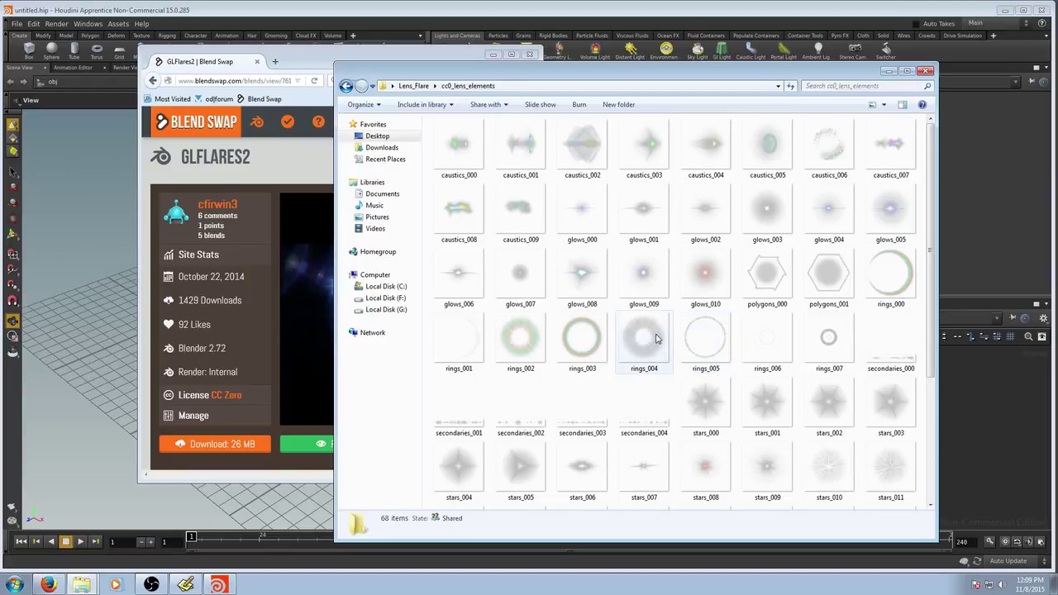
click(984, 421)
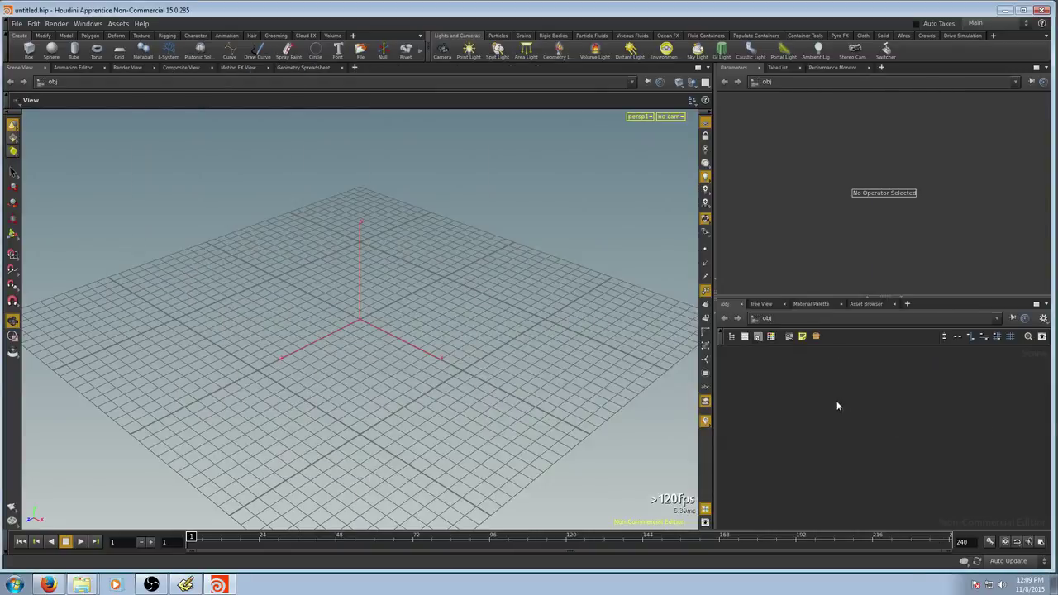
Create a geo1 Geometry object and delete its default File node inside.
key(Tab)
text(geo)
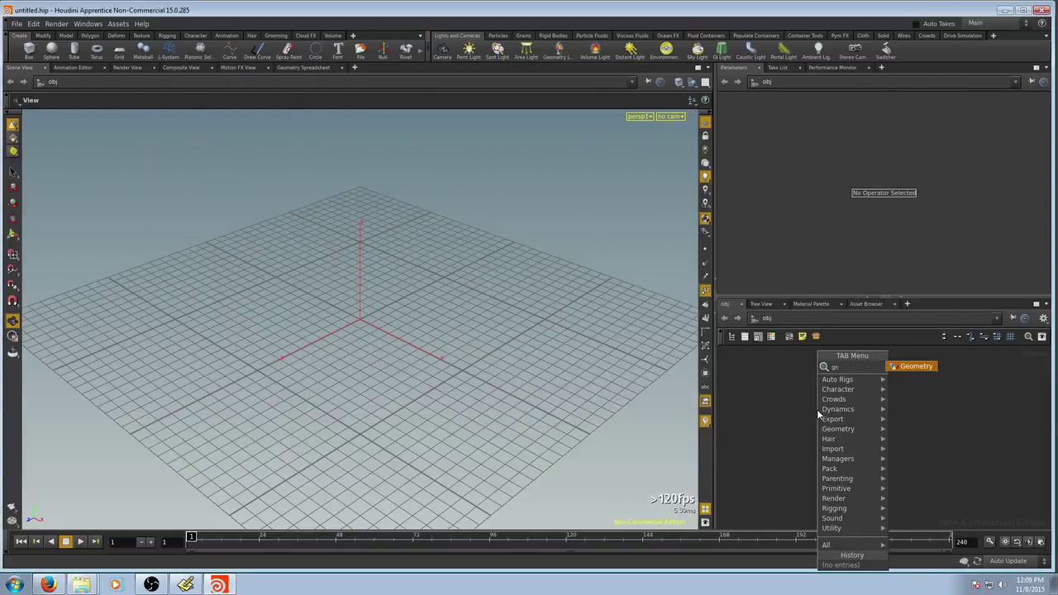
key(Return)
click(878, 422)
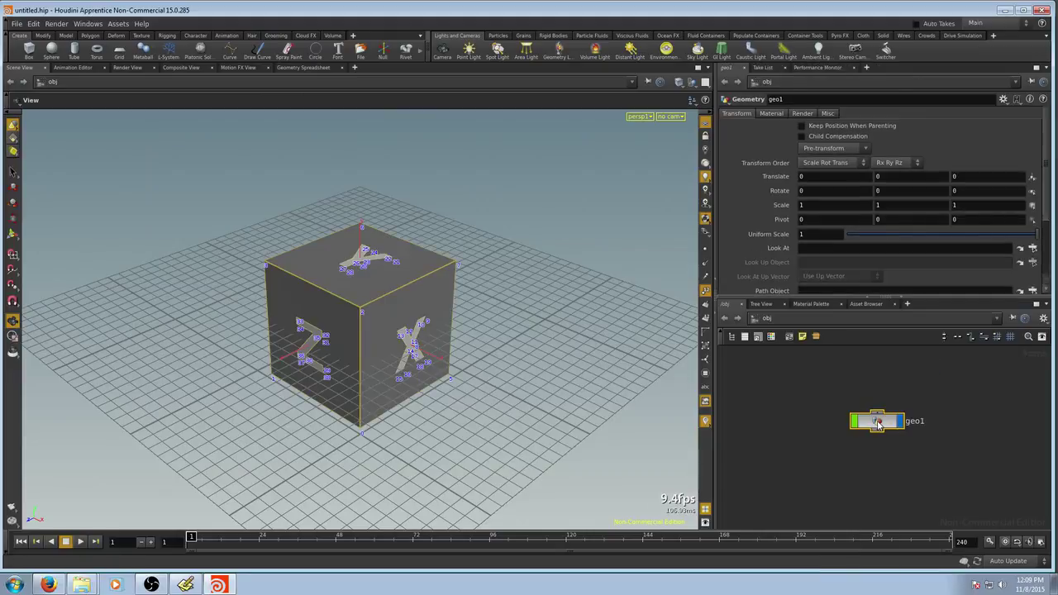
double_click(878, 422)
key(Delete)
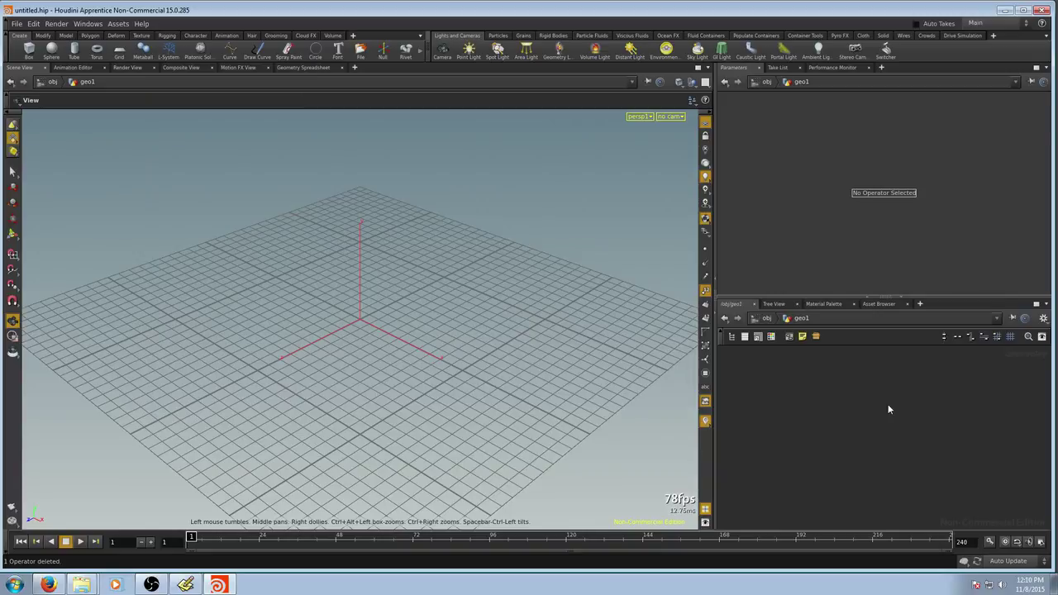
Add a Line node, line1, to the geo1 network.
key(Tab)
mouse_move(938, 308)
click(991, 316)
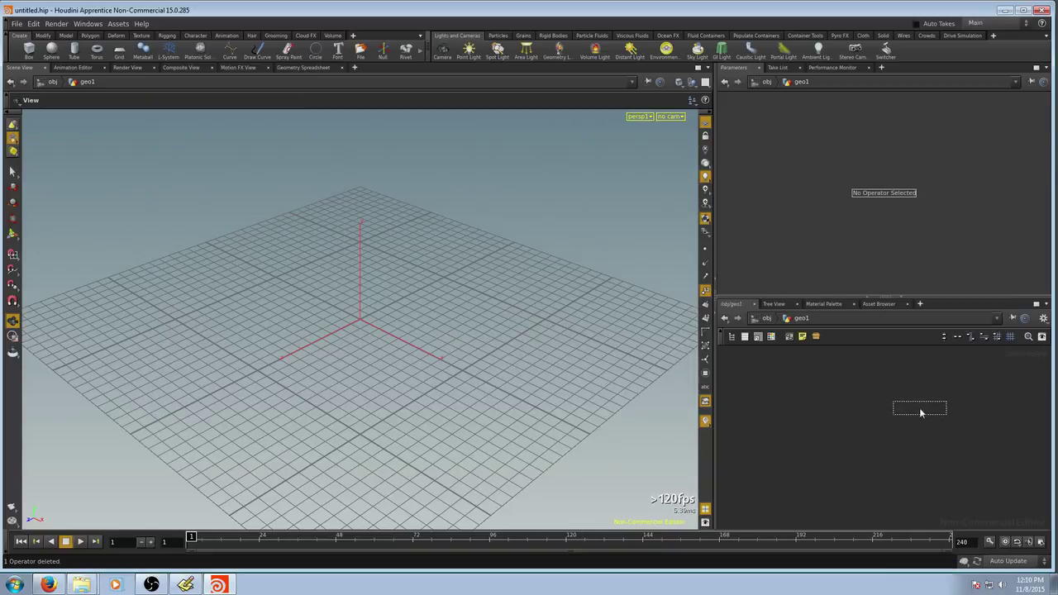
click(920, 409)
Add a Grid node with 2 rows and 2 columns.
key(Tab)
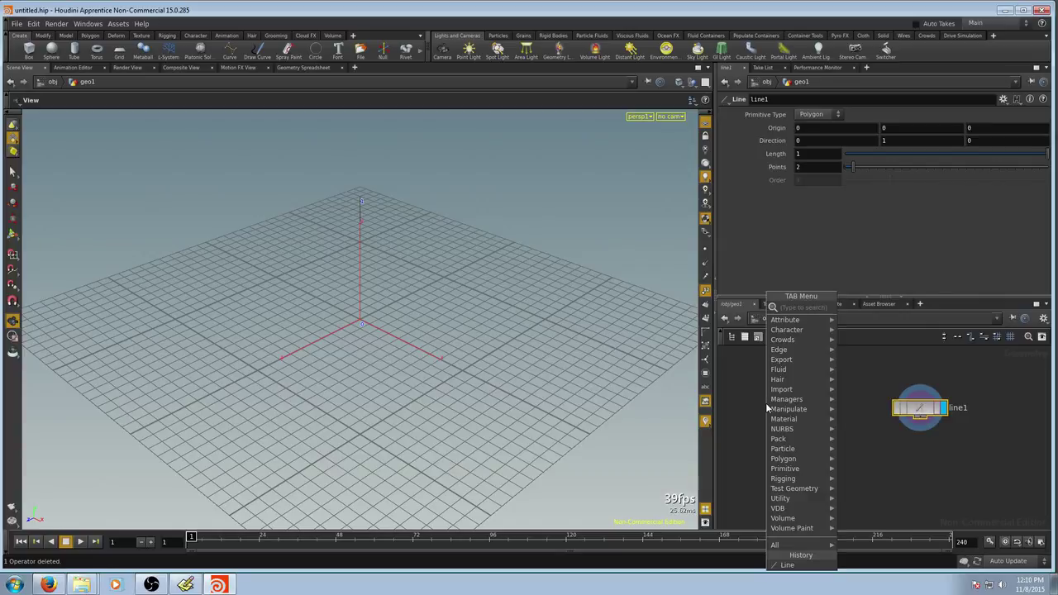
text(grid)
key(Return)
click(789, 404)
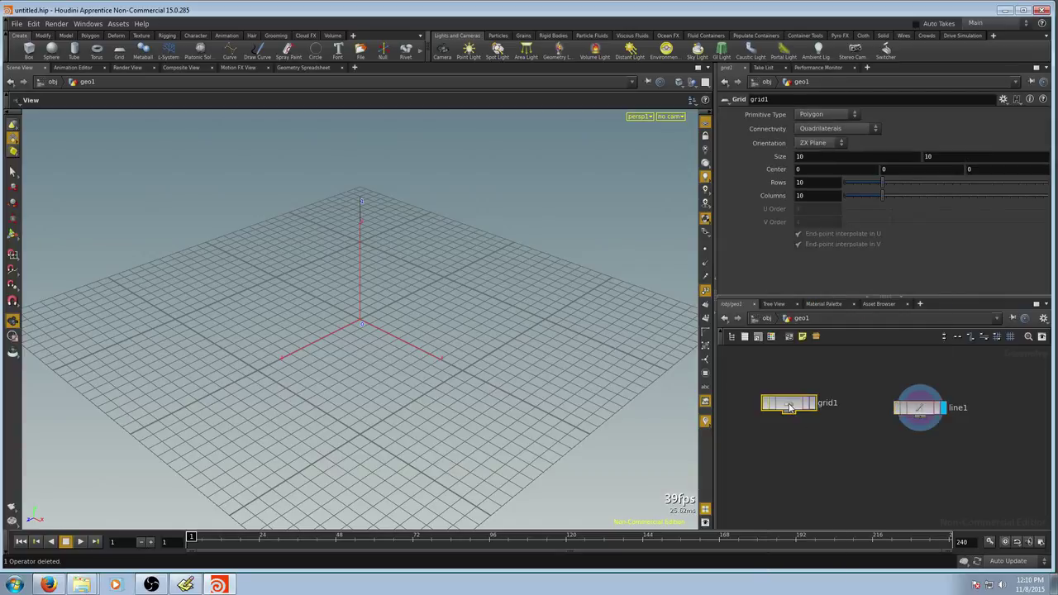
text(2)
key(Tab)
text(2)
key(Return)
Add UV Texture and Transform nodes chained below grid1.
key(Tab)
text(uvt)
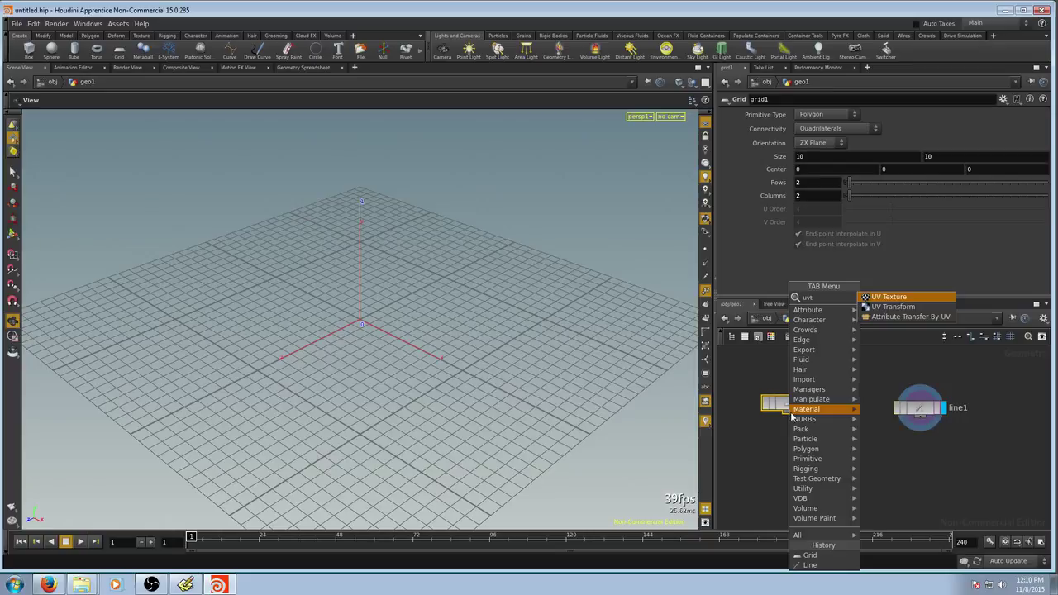
click(889, 296)
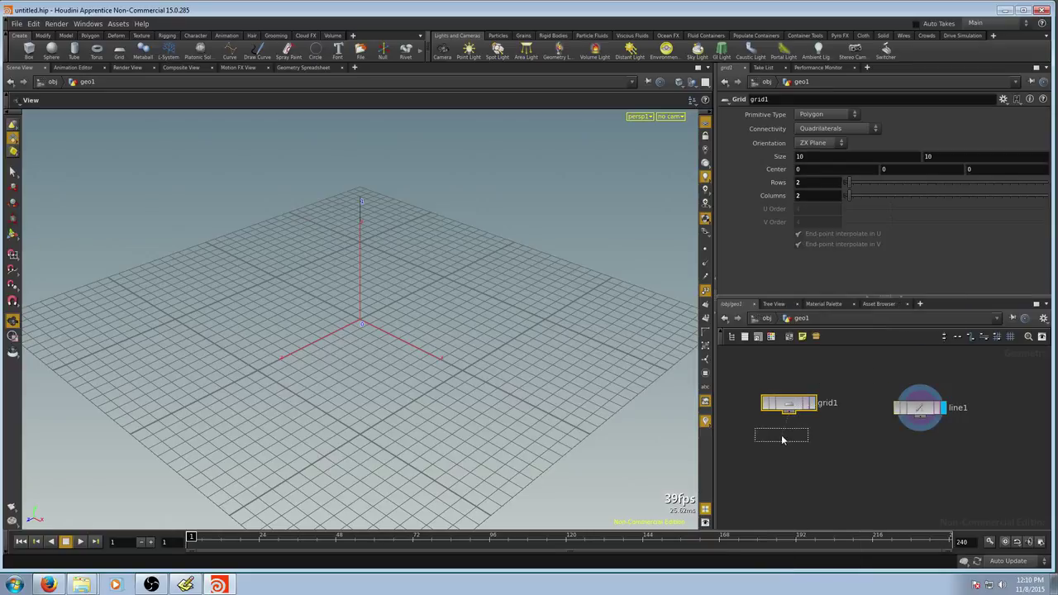
click(790, 442)
key(Tab)
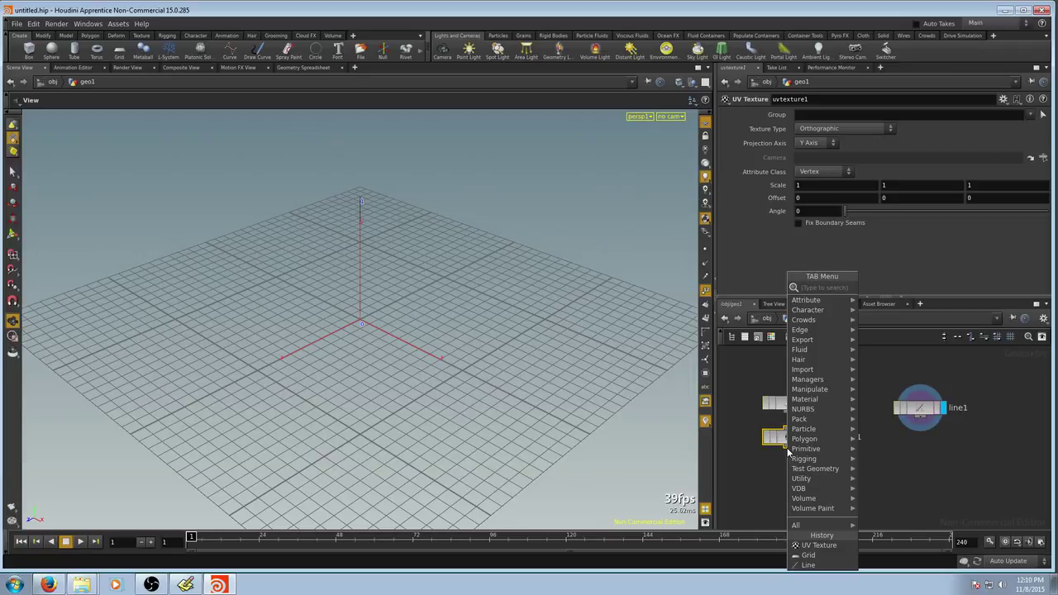
text(trans)
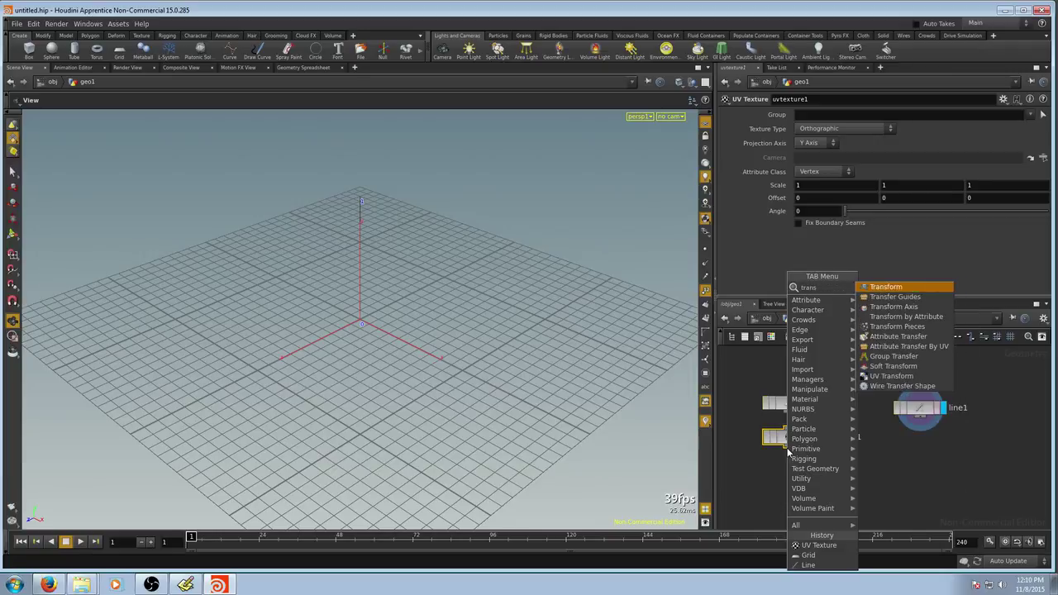
click(910, 290)
click(792, 472)
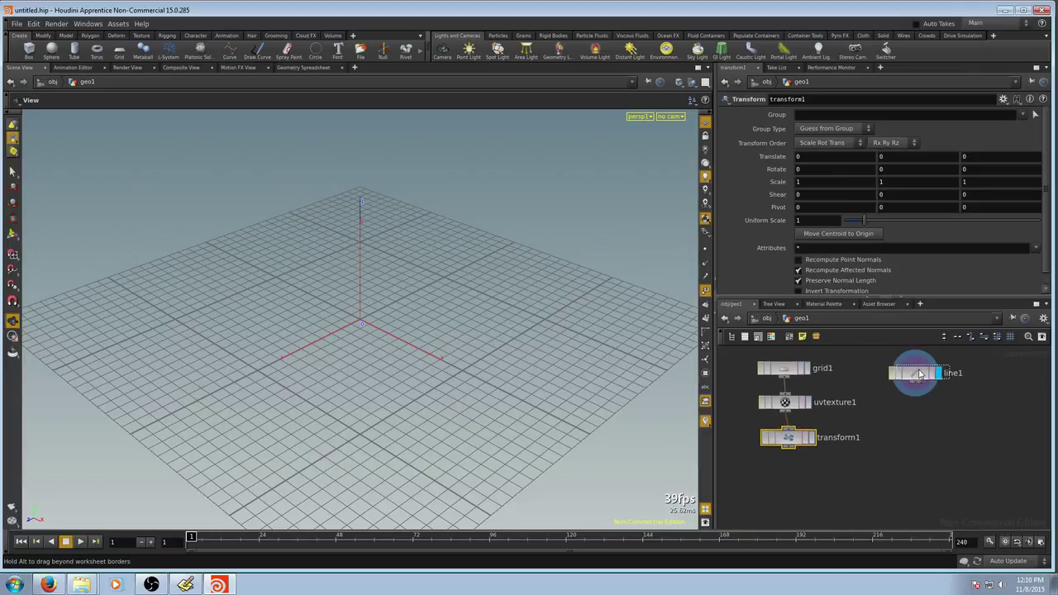
Add a Copy node, copy1, beneath the chain.
drag(903, 376, 917, 377)
key(Tab)
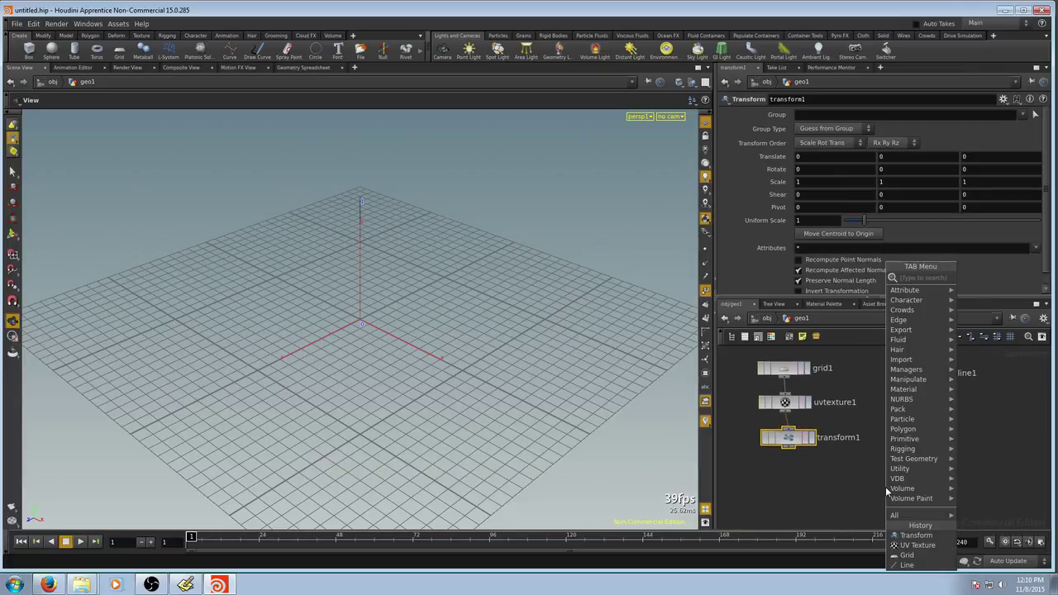
text(copy)
key(Return)
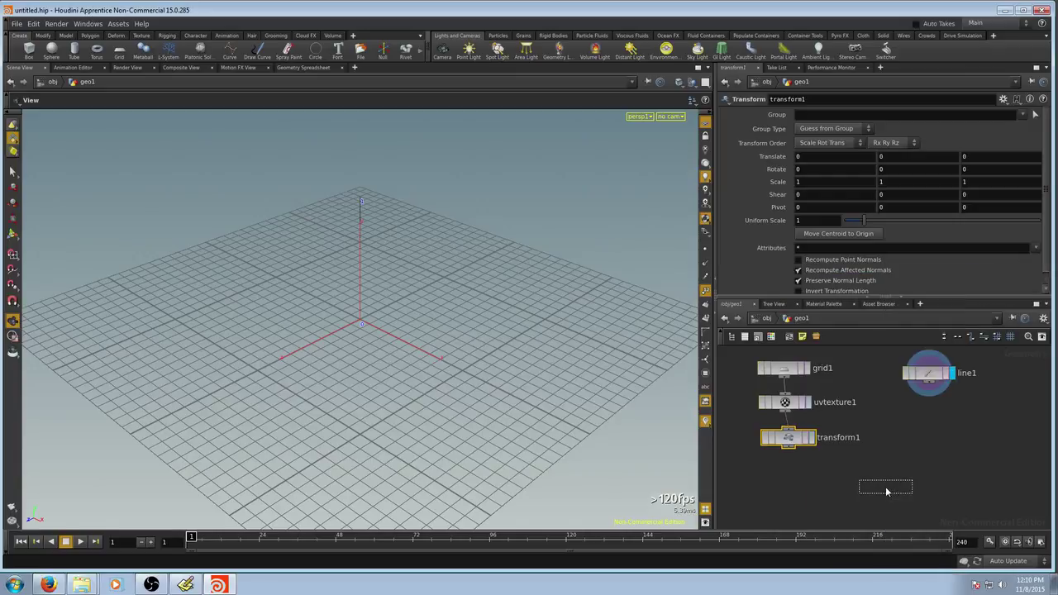
click(865, 508)
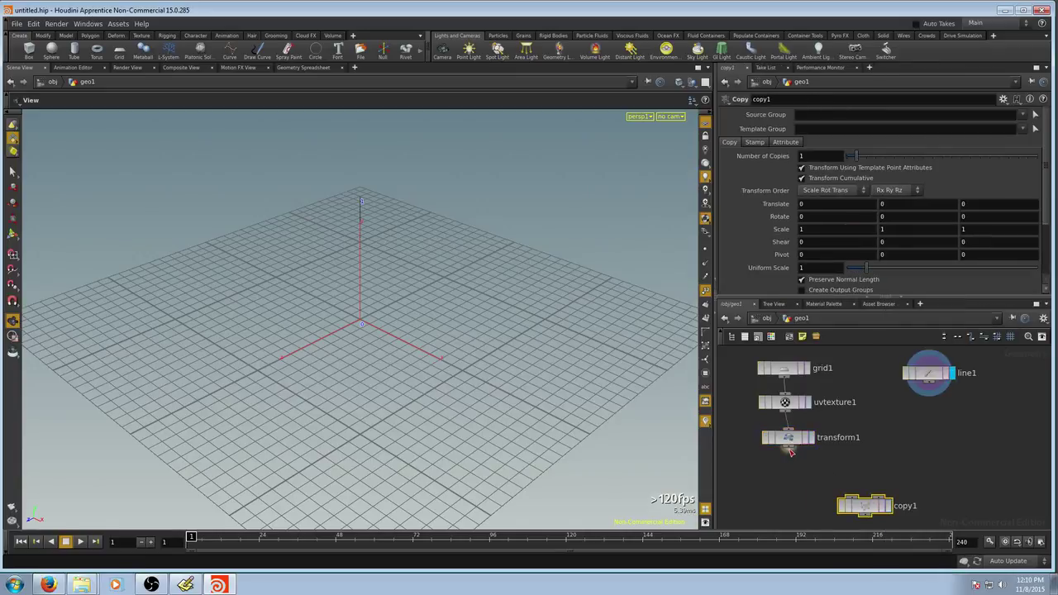
Wire transform1 and line1 into copy1 and display its result.
drag(789, 447, 851, 496)
drag(928, 385, 881, 494)
click(890, 507)
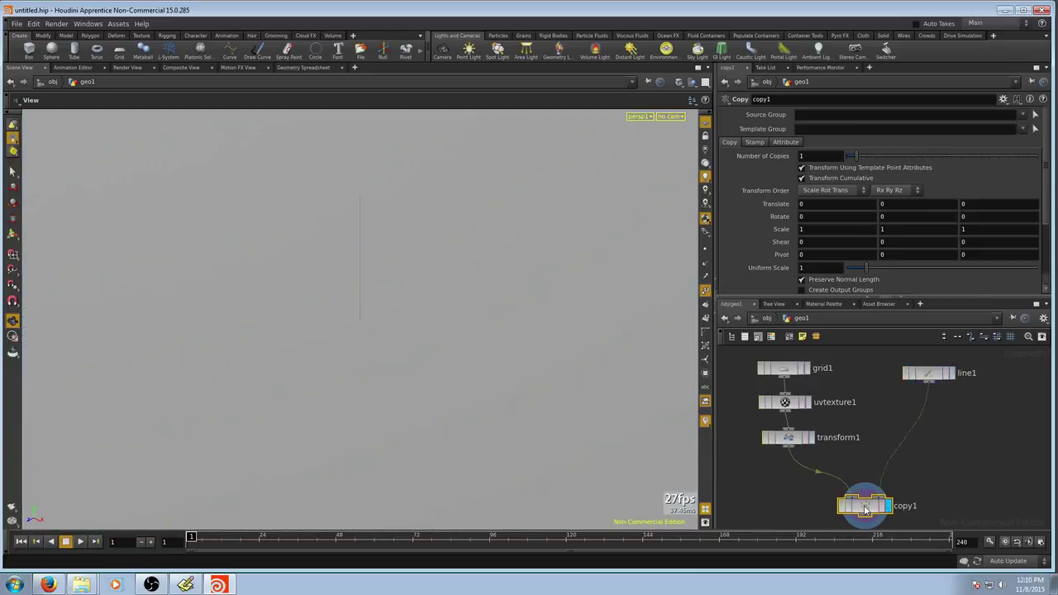
Enable Stamp Inputs on copy1 with variable rnd_size set to rand($PT).
click(755, 143)
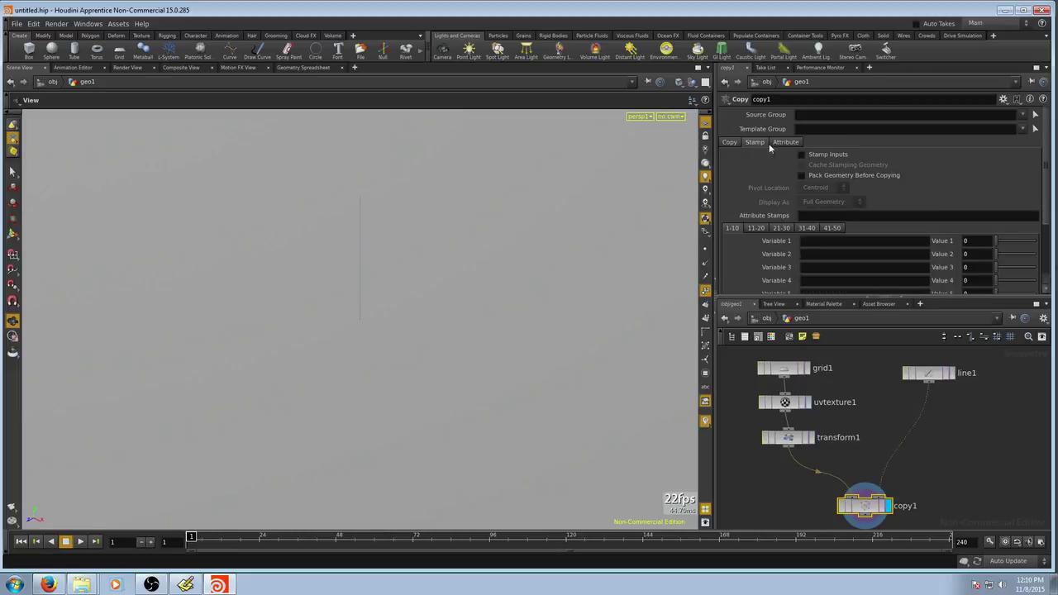
click(801, 155)
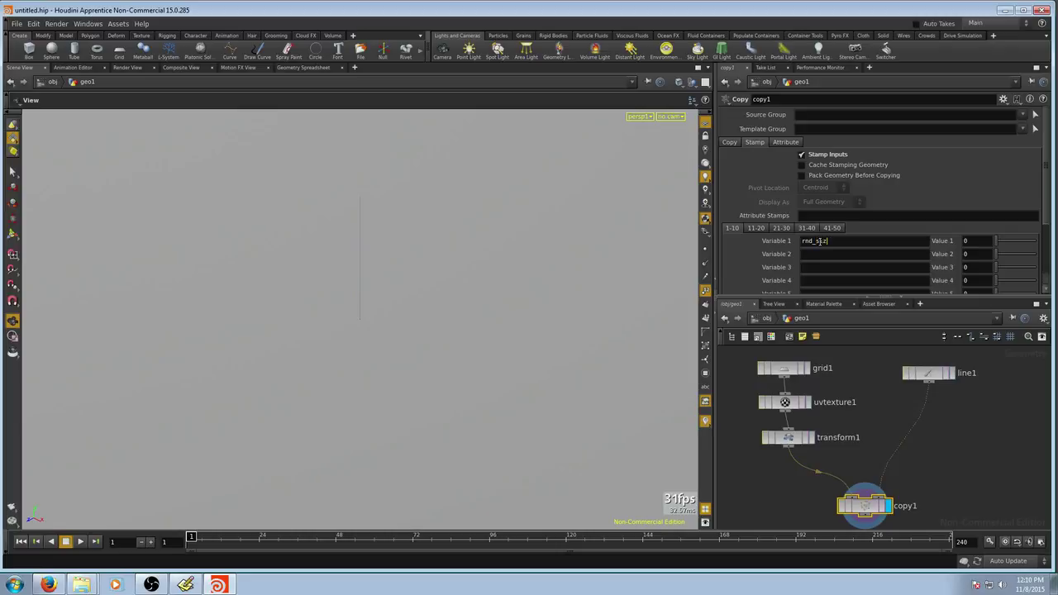
click(831, 241)
text(rnd_size)
key(Tab)
text(rand()
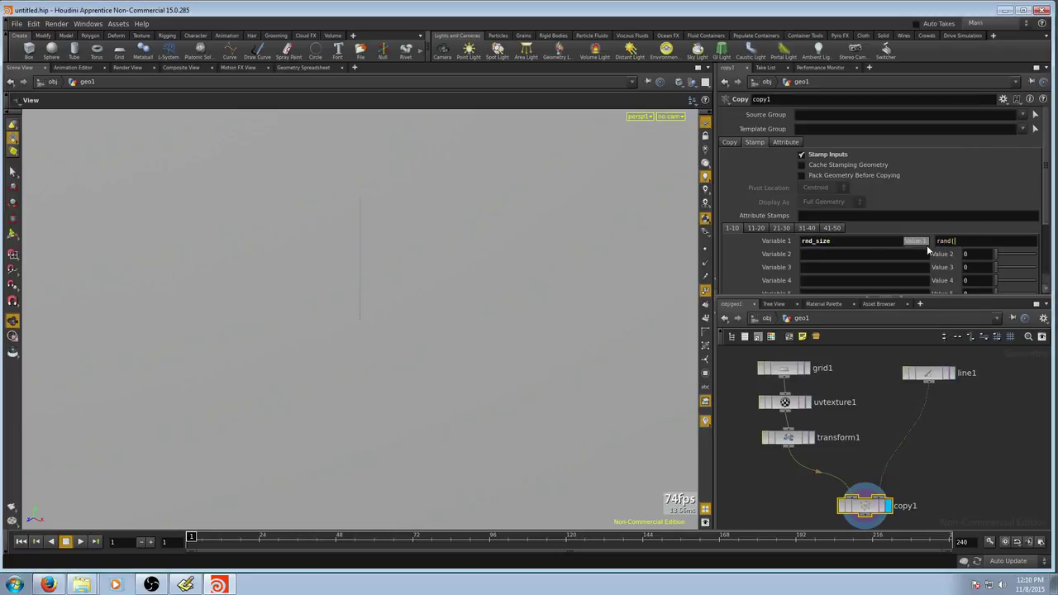
text($PT))
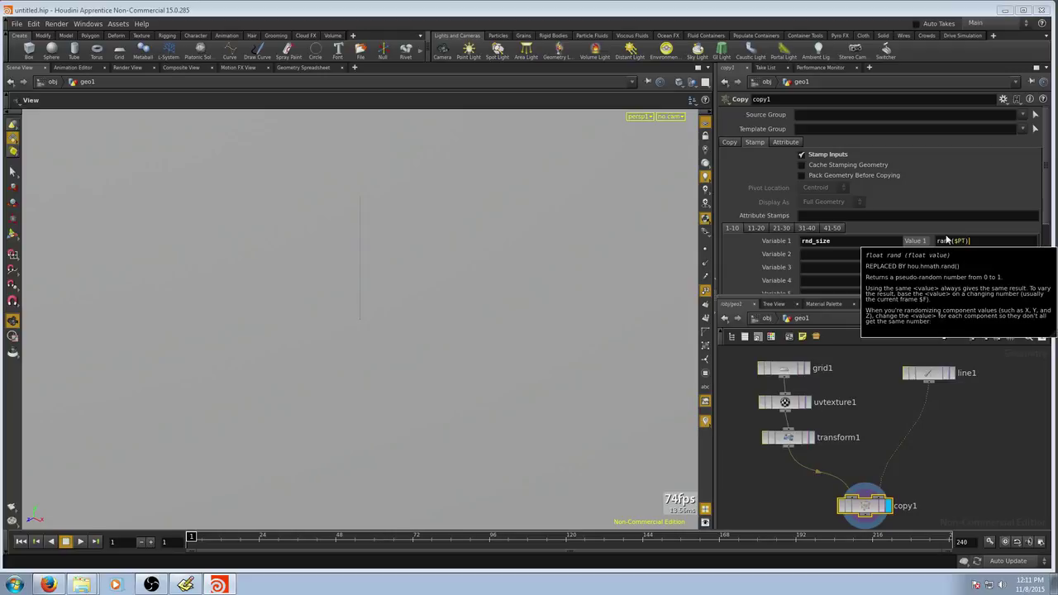
click(816, 240)
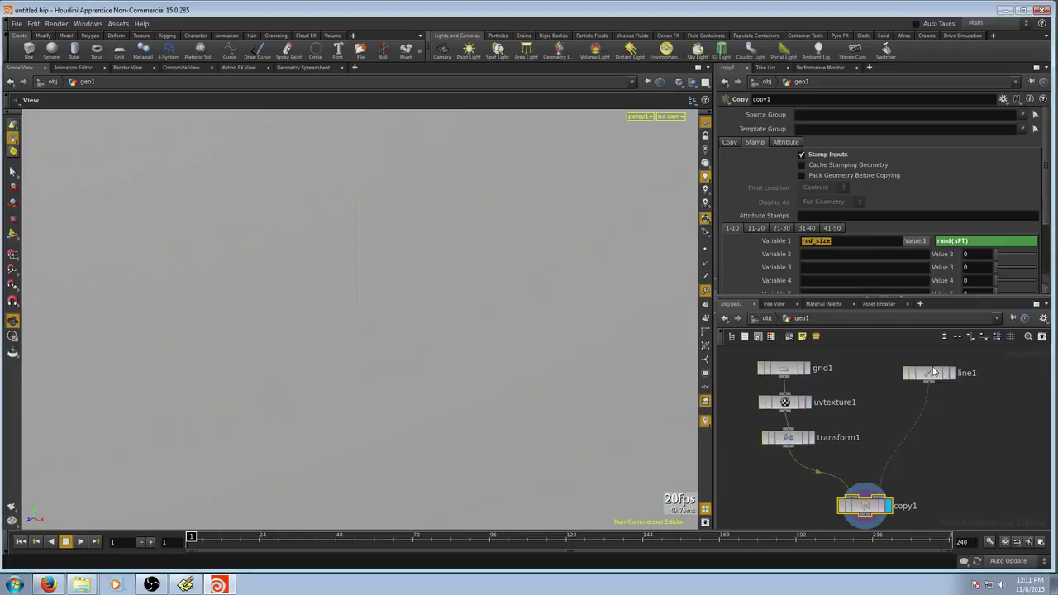
click(791, 438)
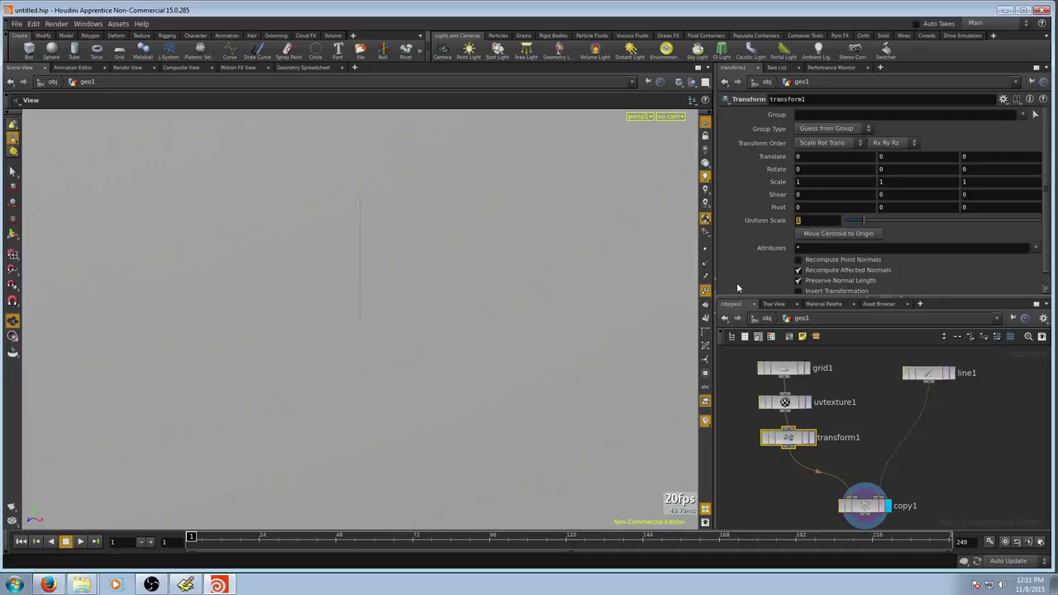
Set transform1's Uniform Scale to stamp("../copy1","rnd_size",1).
text(stamp(")
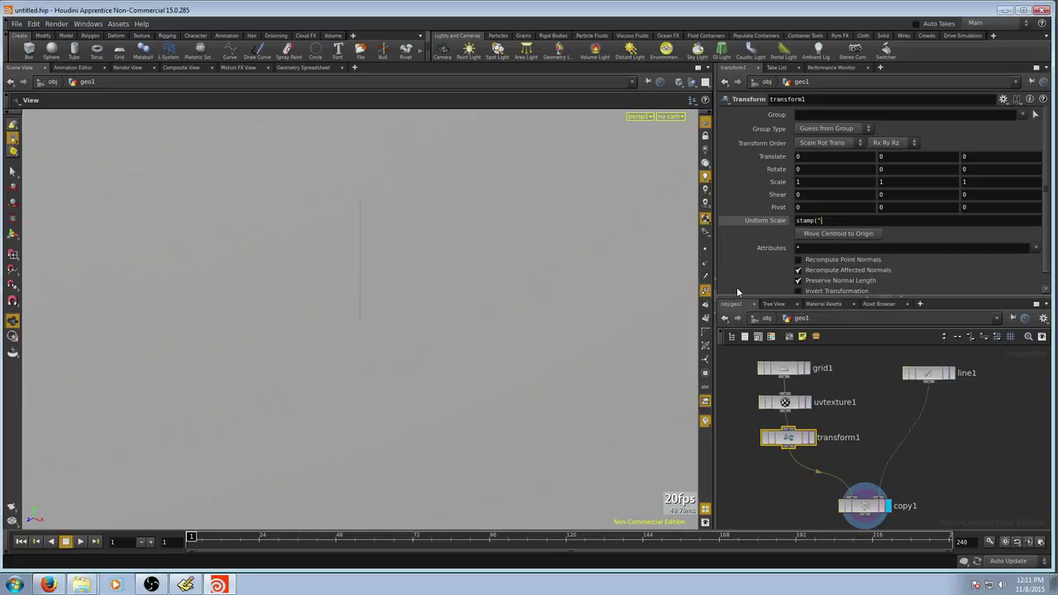
text(../cop)
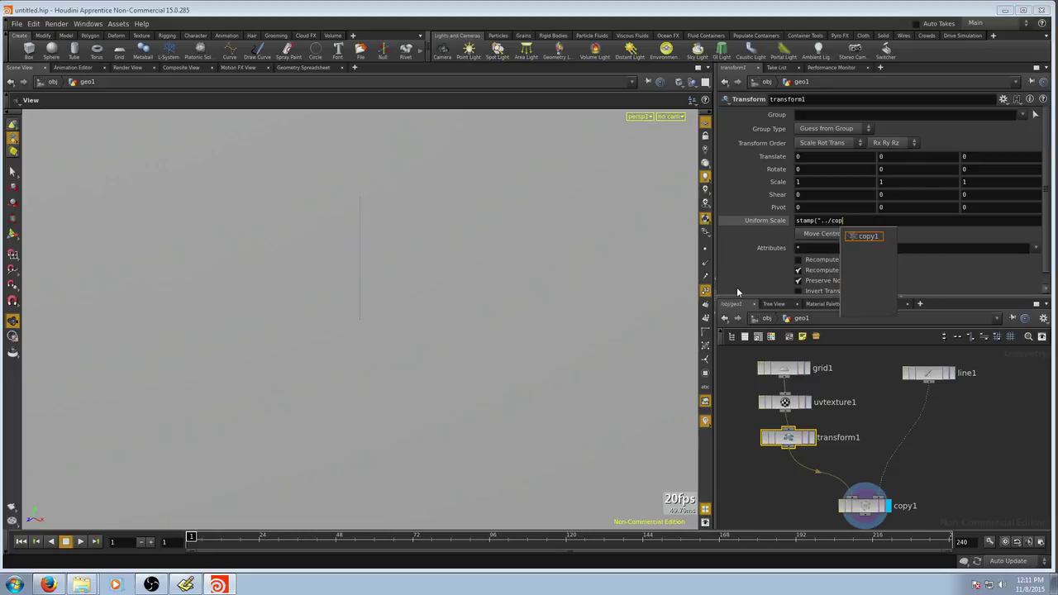
text(y1","rnd_siz)
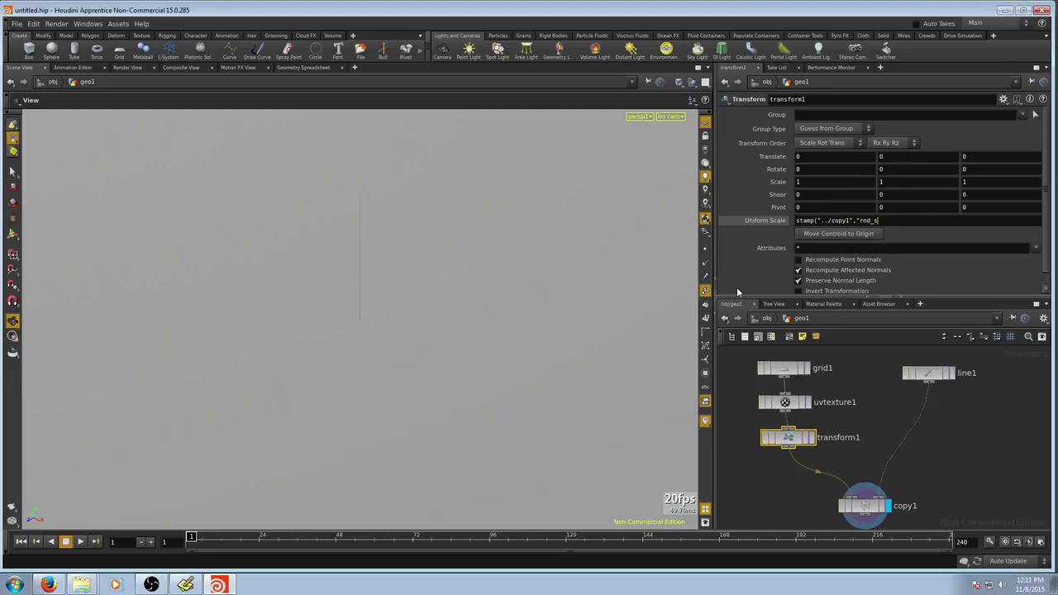
key(super)
key(Escape)
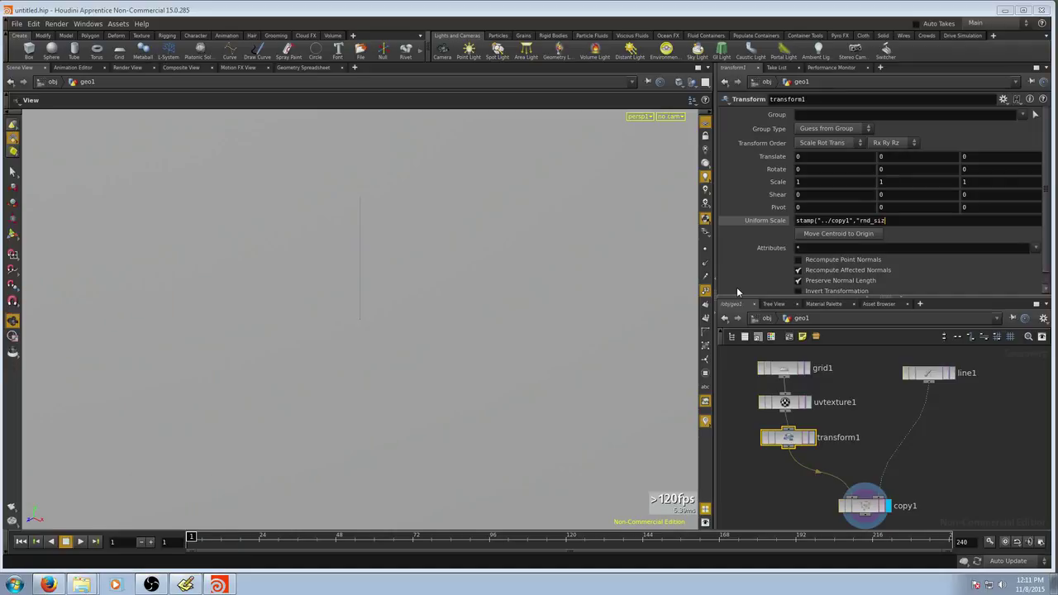
text(e)
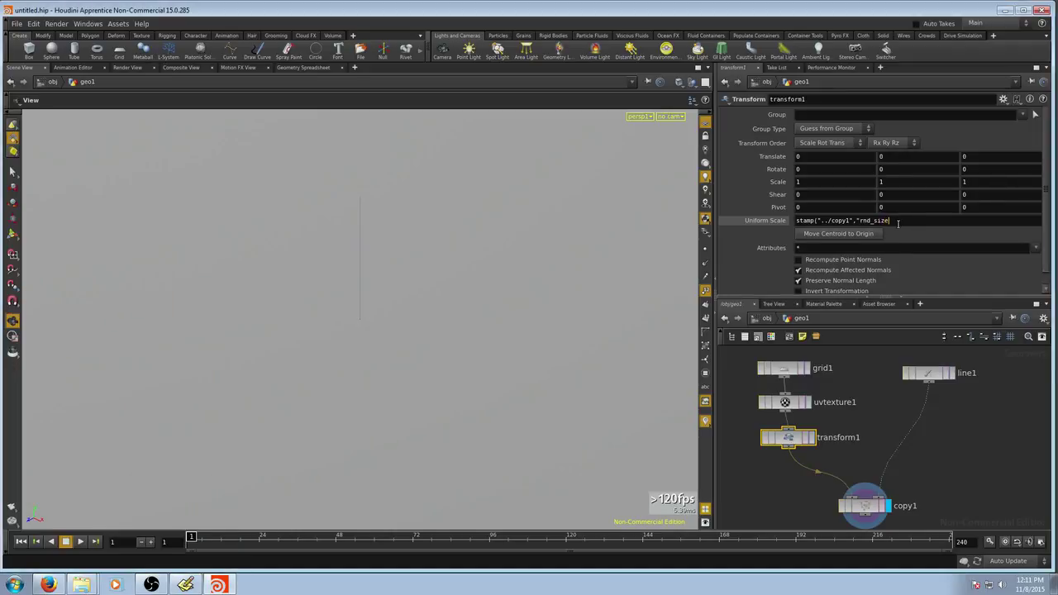
text("))
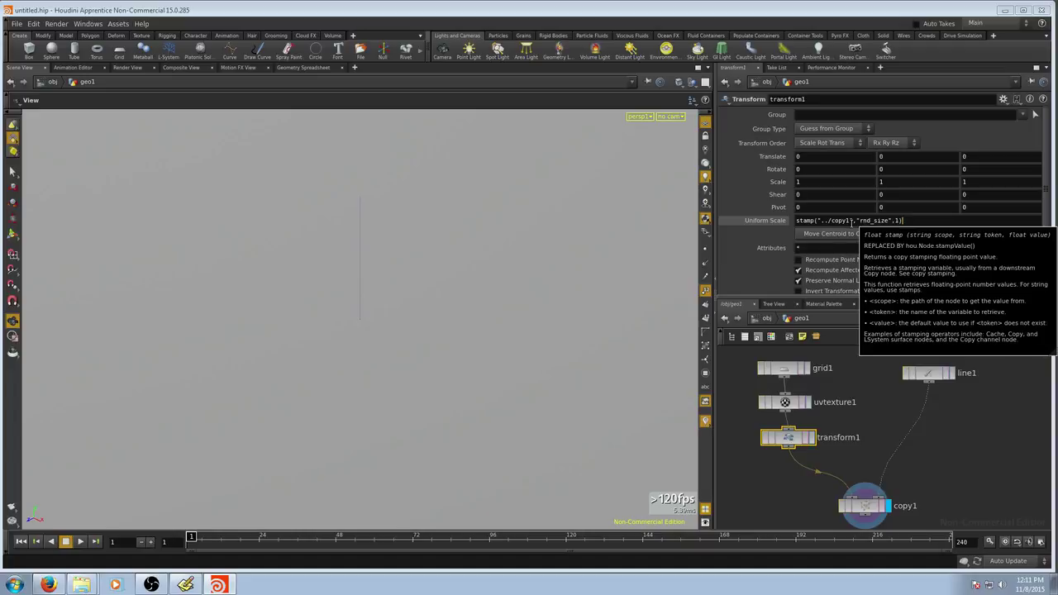
key(Return)
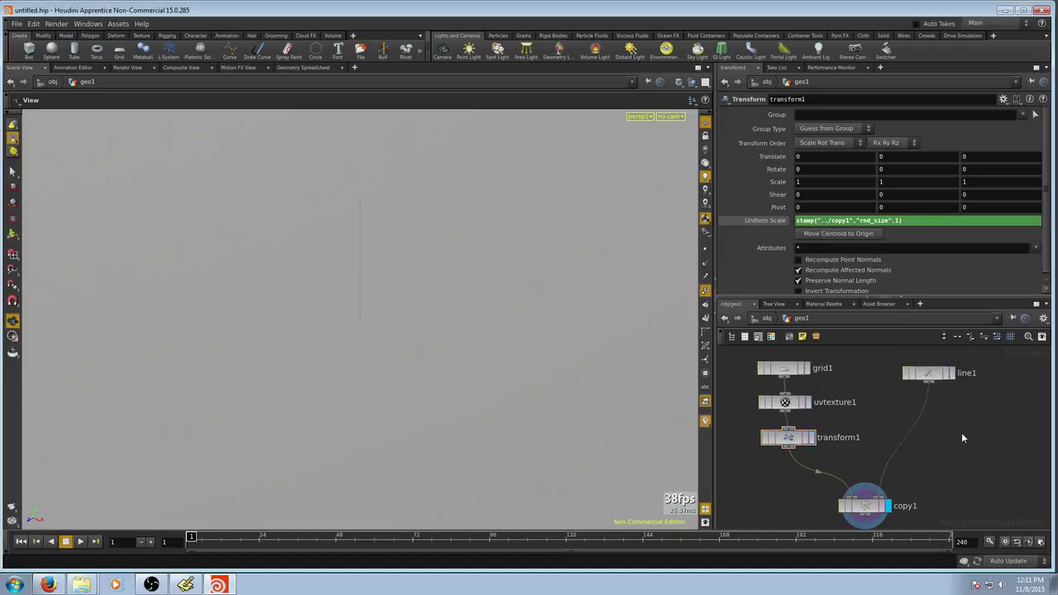
click(915, 374)
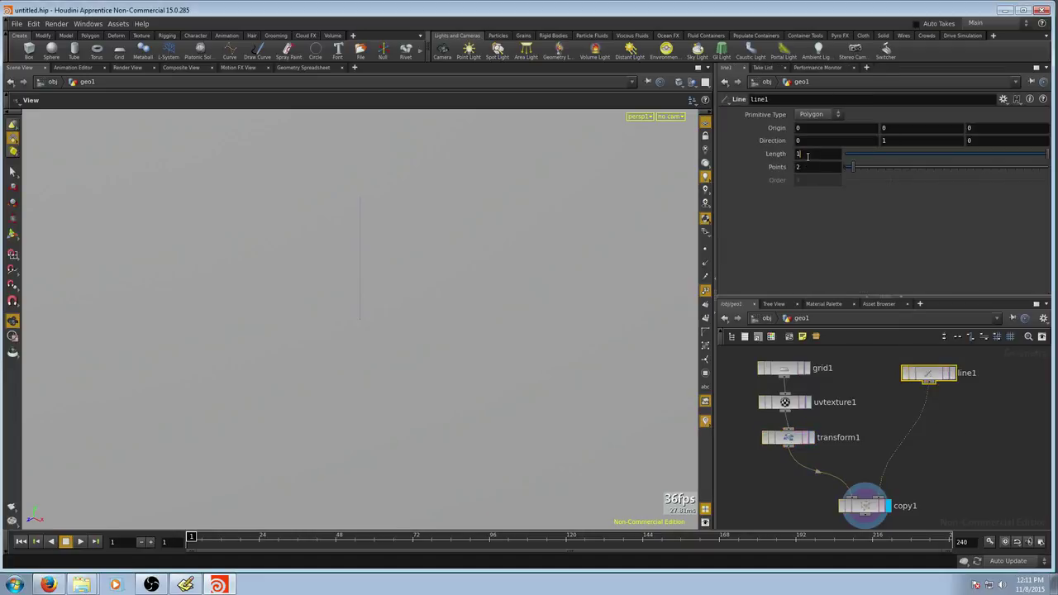
Set line1's Length to 4 and Points to 4, then orbit to view the stacked grids.
text(4)
key(Tab)
text(4)
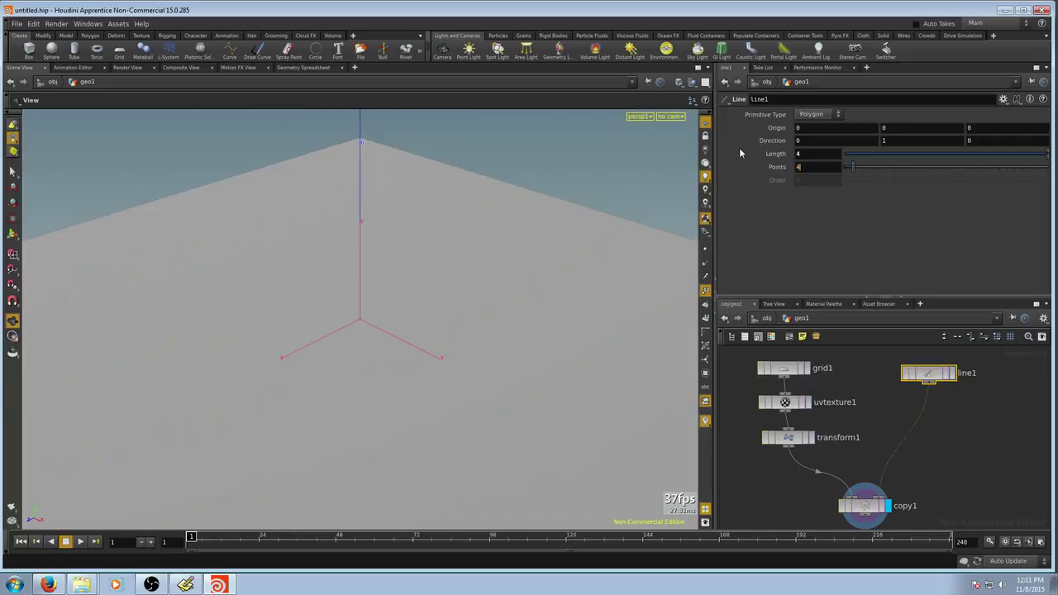
key(Return)
scroll(359, 278, down, 8)
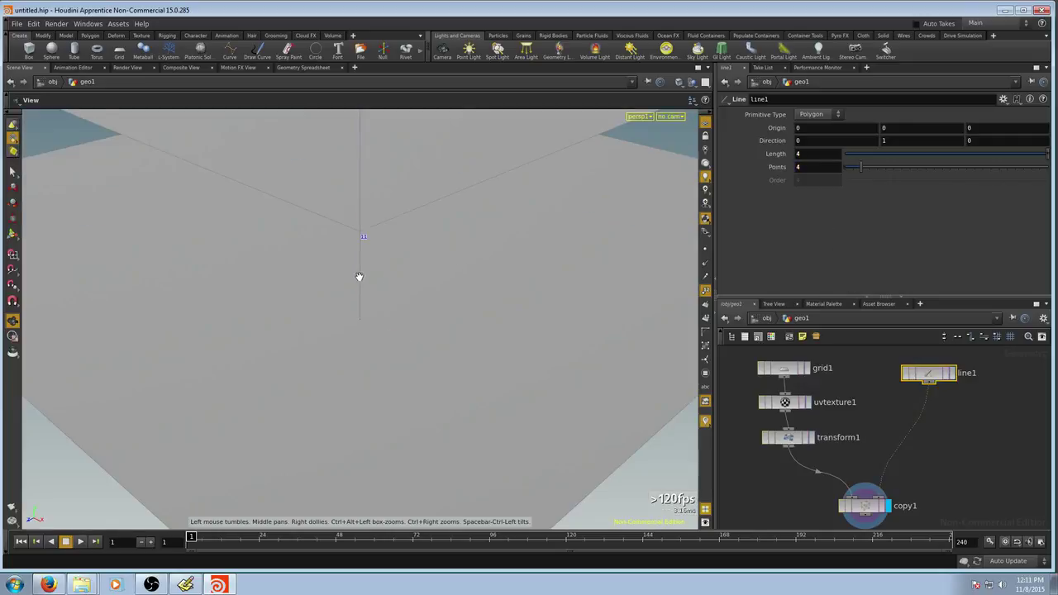
scroll(382, 252, down, 6)
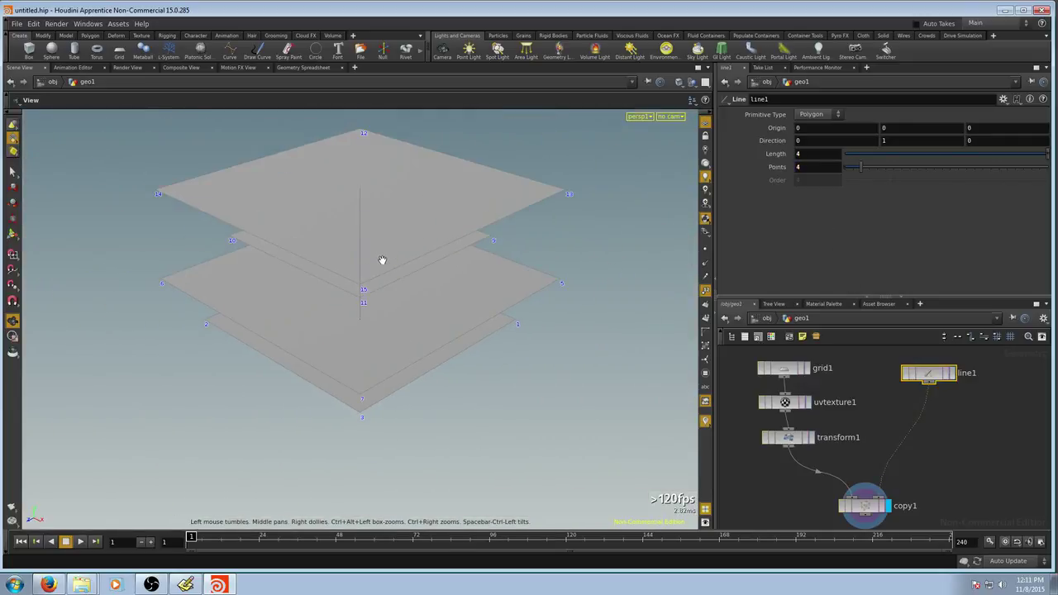
drag(383, 341, 418, 383)
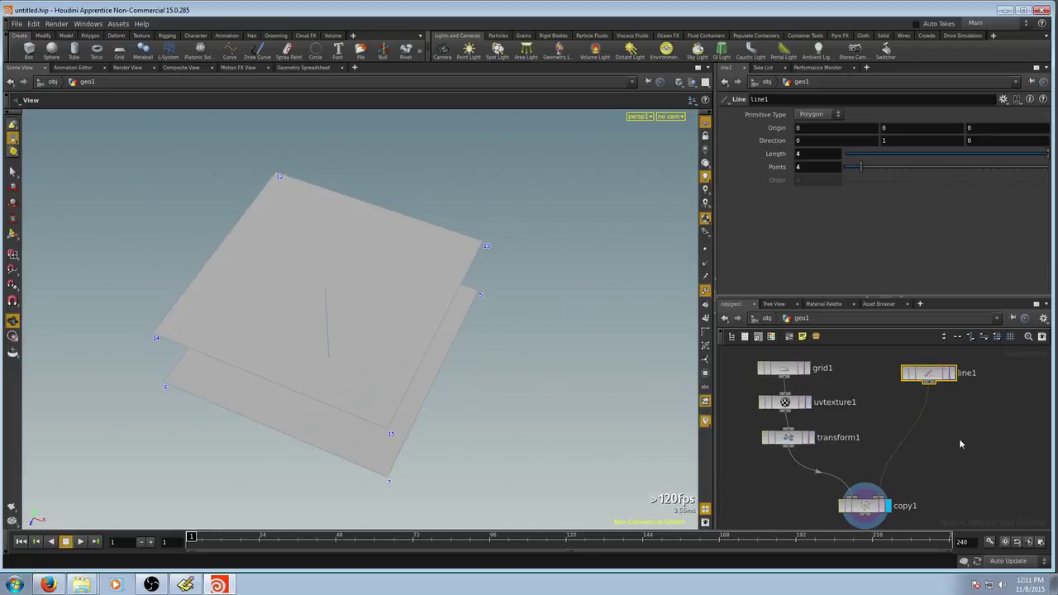
drag(930, 376, 932, 381)
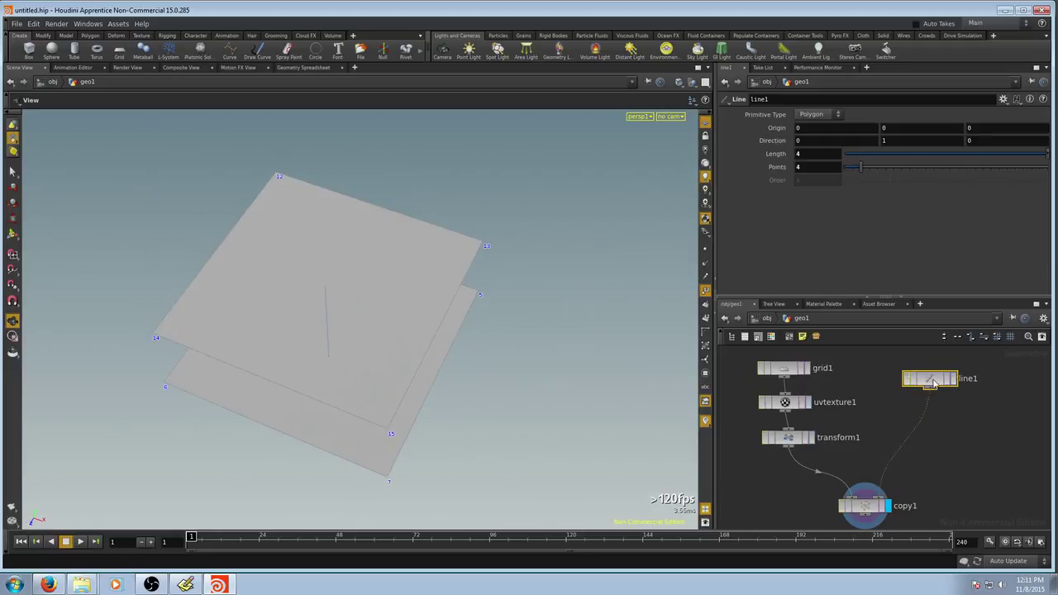
drag(377, 416, 307, 329)
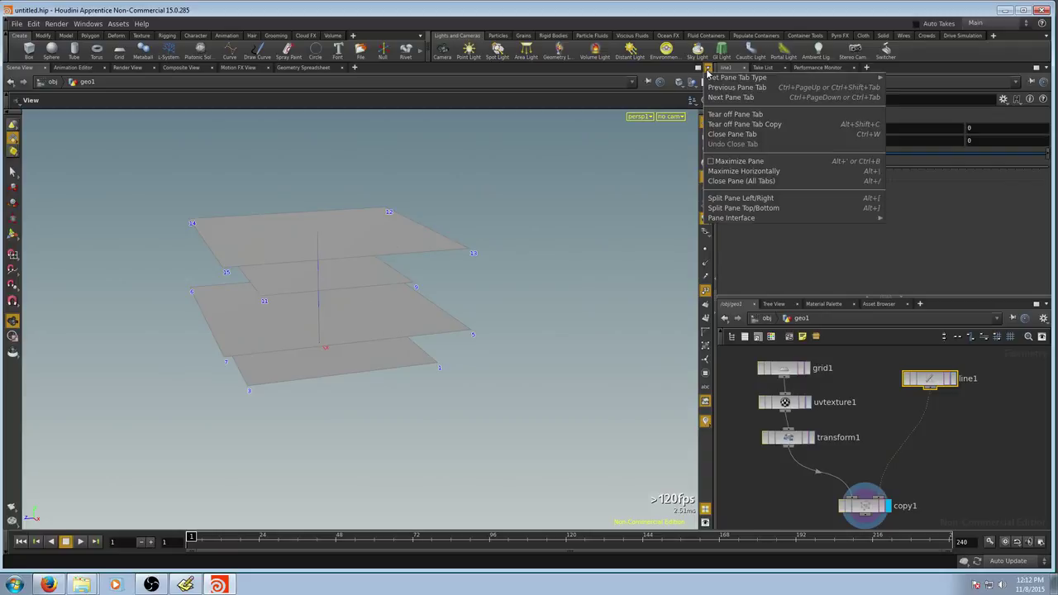
Split the viewport top/bottom and make the lower pane a Geometry Spreadsheet of line1's points.
click(743, 207)
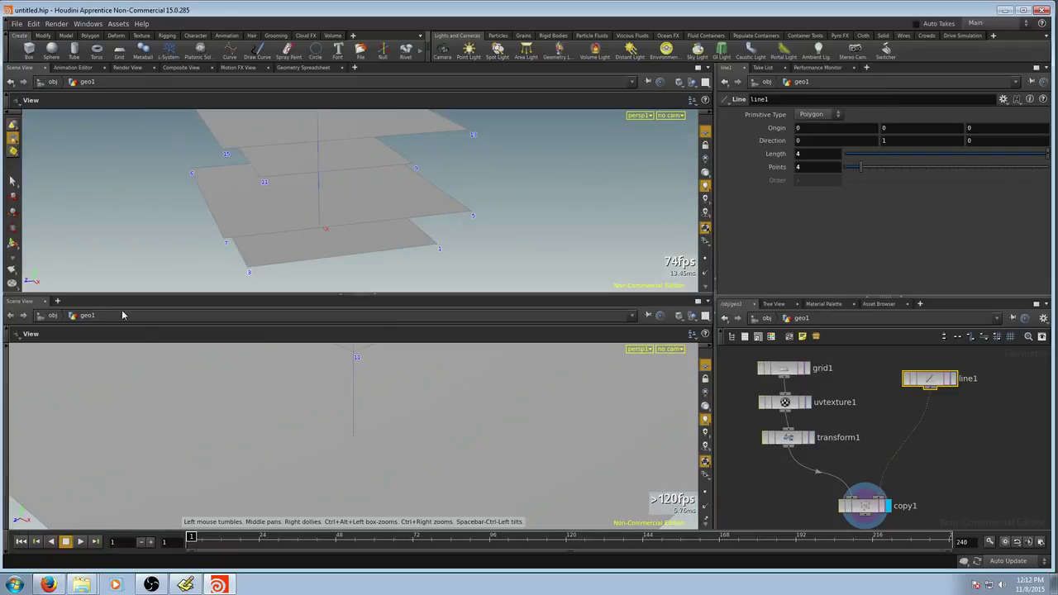
click(12, 303)
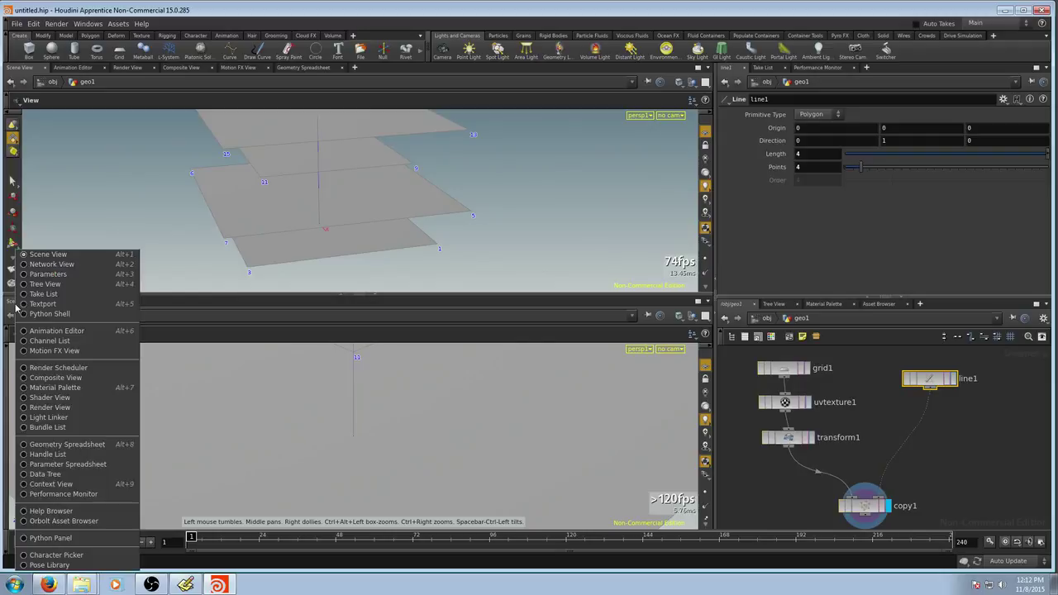
click(24, 447)
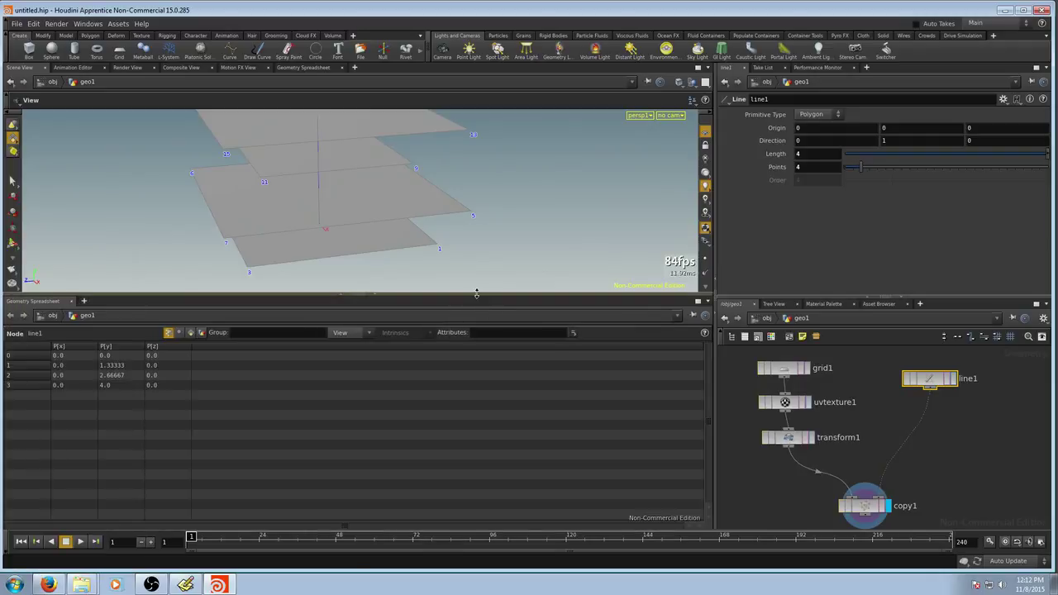
drag(477, 295, 473, 413)
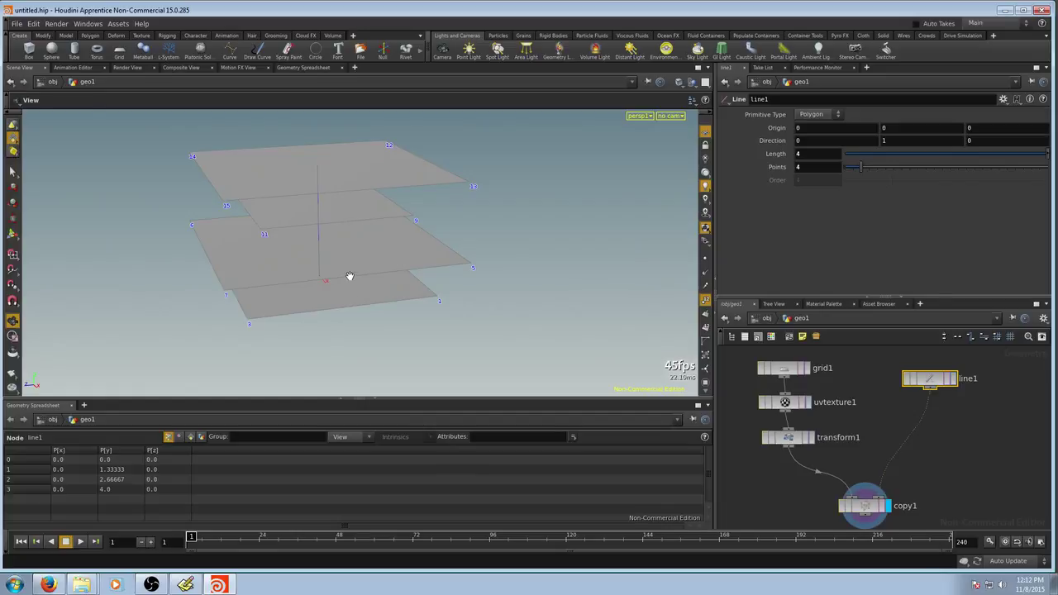
Select the s@element_name VEX script in vex_lens_flare_code_compact.txt in Programmer's Notepad.
key(alt+Tab)
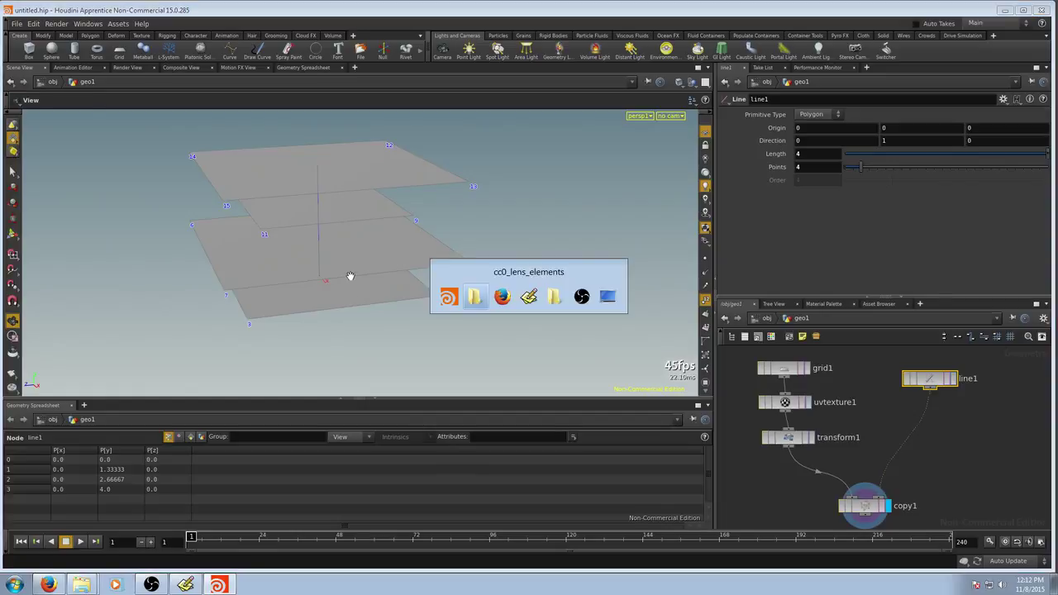
key(alt+Tab)
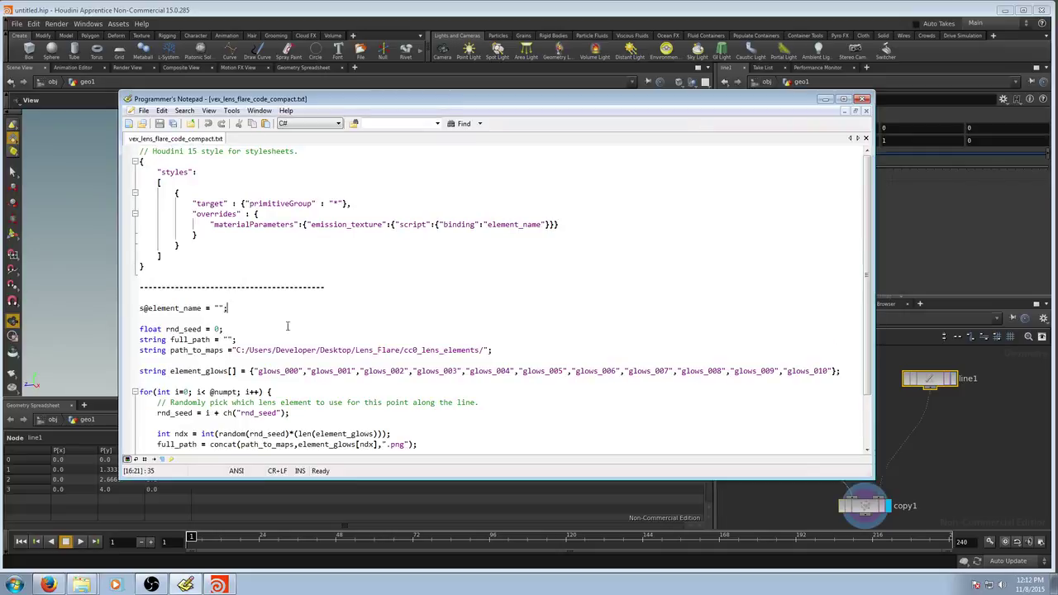
scroll(305, 319, down, 2)
drag(165, 442, 122, 242)
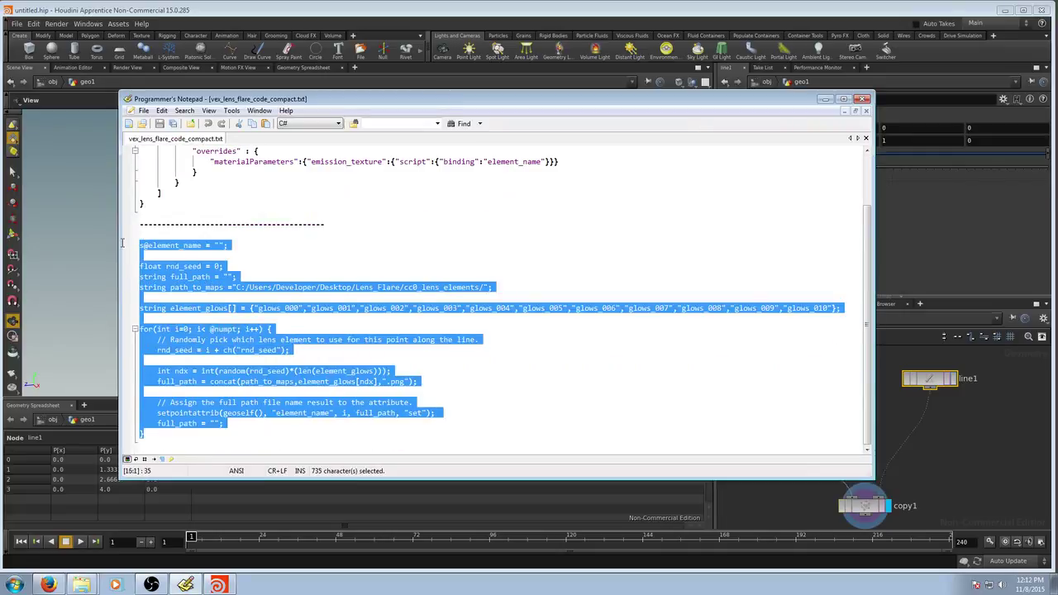
click(395, 248)
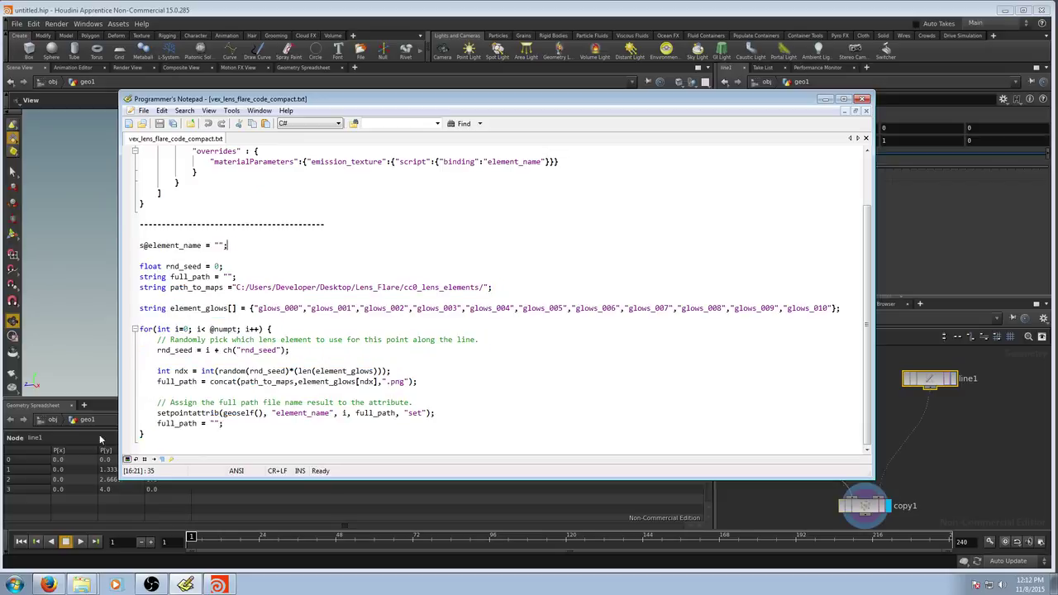
drag(146, 435, 134, 245)
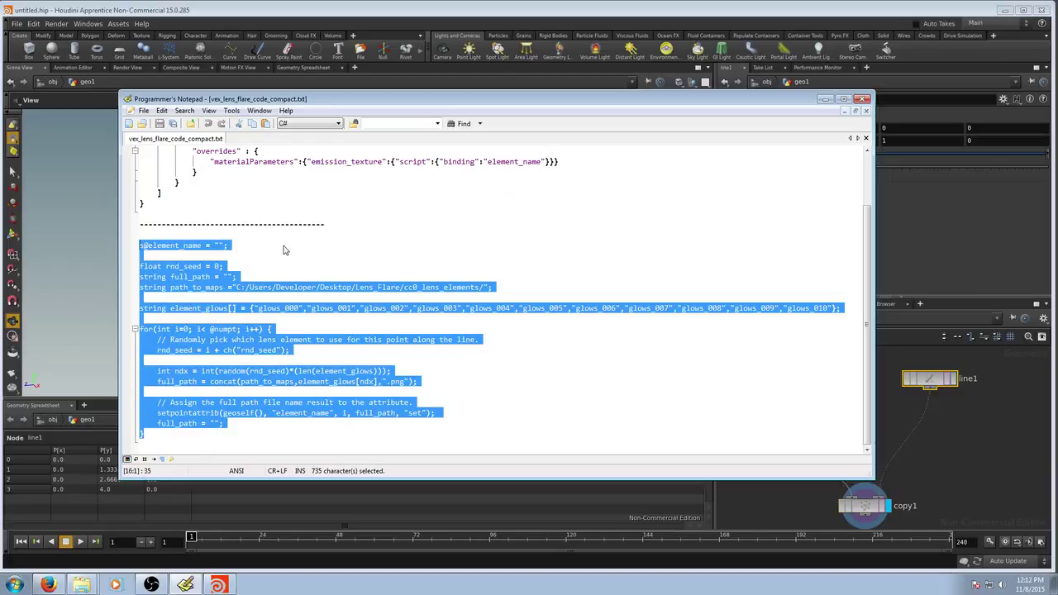
click(915, 286)
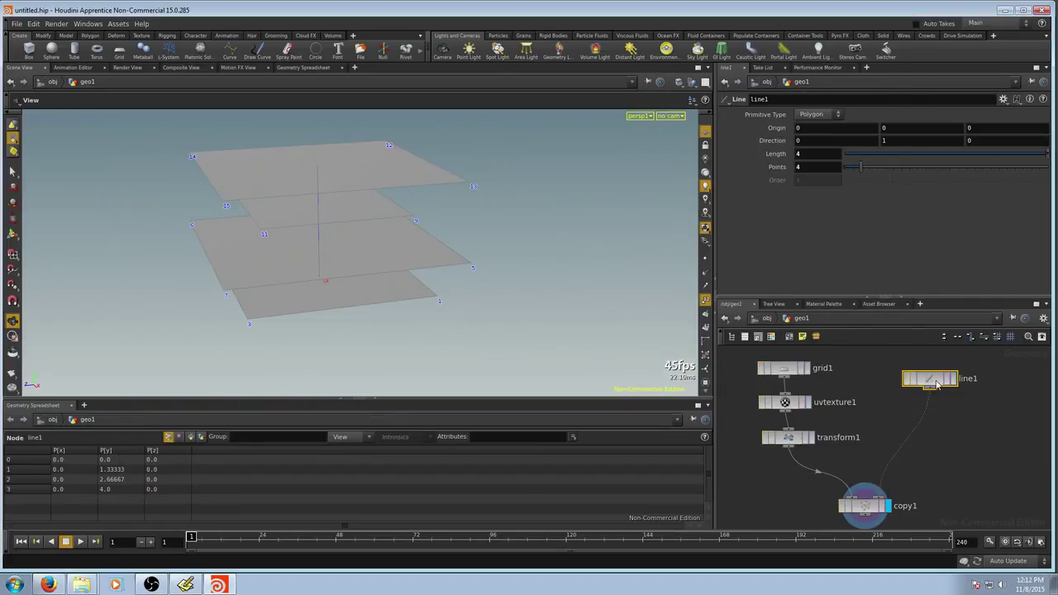
Add an Attribute Wrangle node wired below line1.
key(Tab)
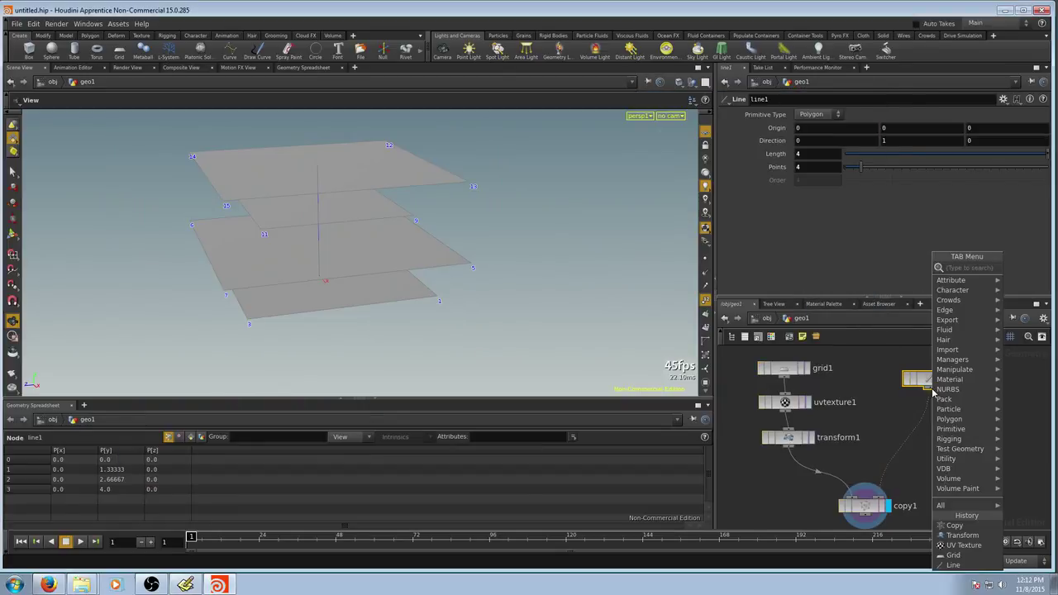
text(attrib)
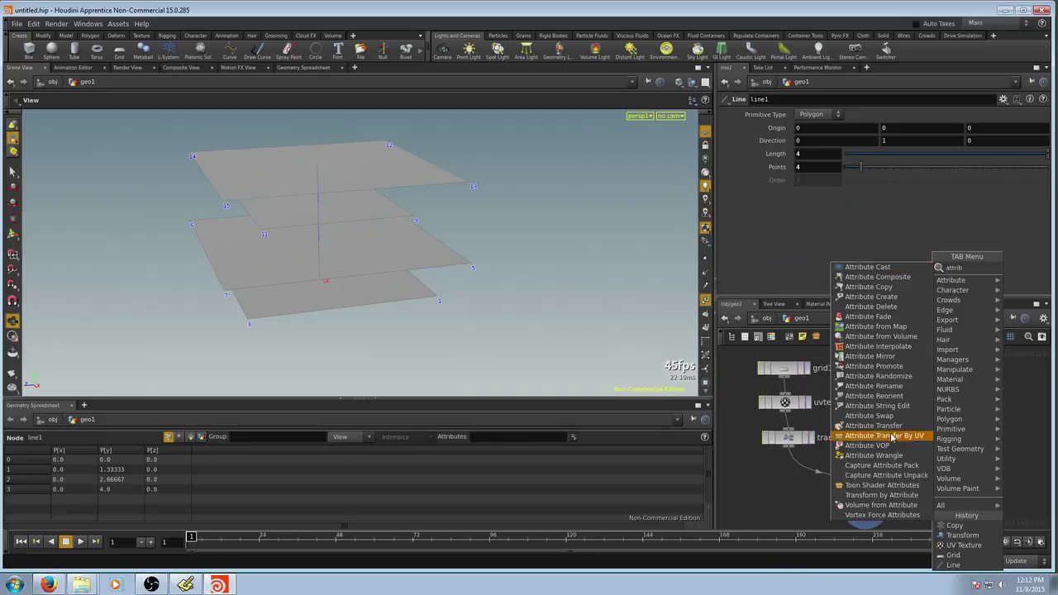
click(888, 455)
click(933, 435)
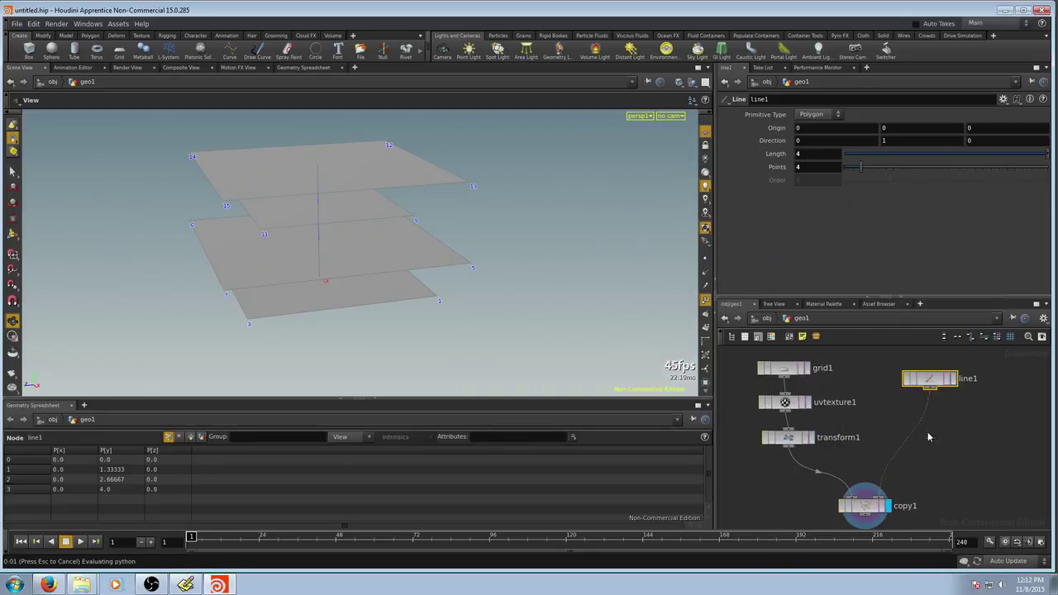
Add a Float parameter rnd_seed, labelled Random Seed, to the wrangle's interface.
click(1003, 98)
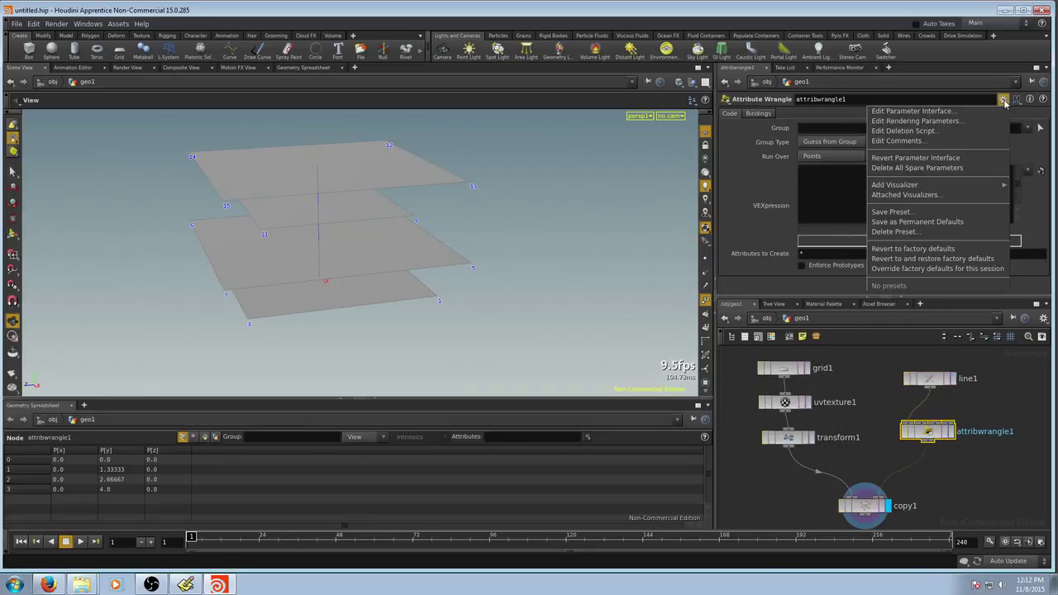
click(932, 112)
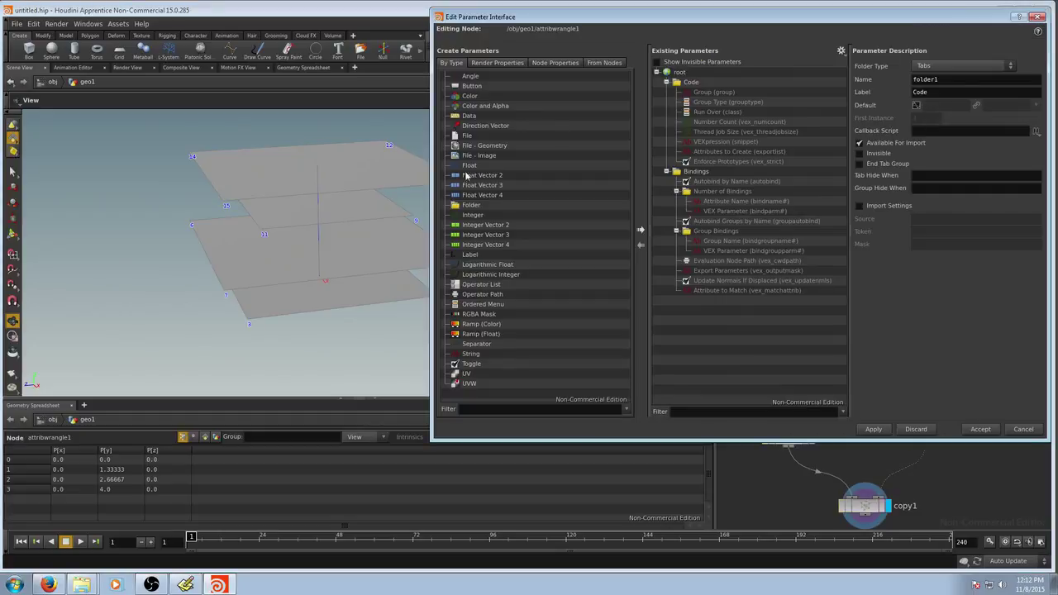
drag(469, 165, 680, 82)
double_click(921, 77)
text(rn)
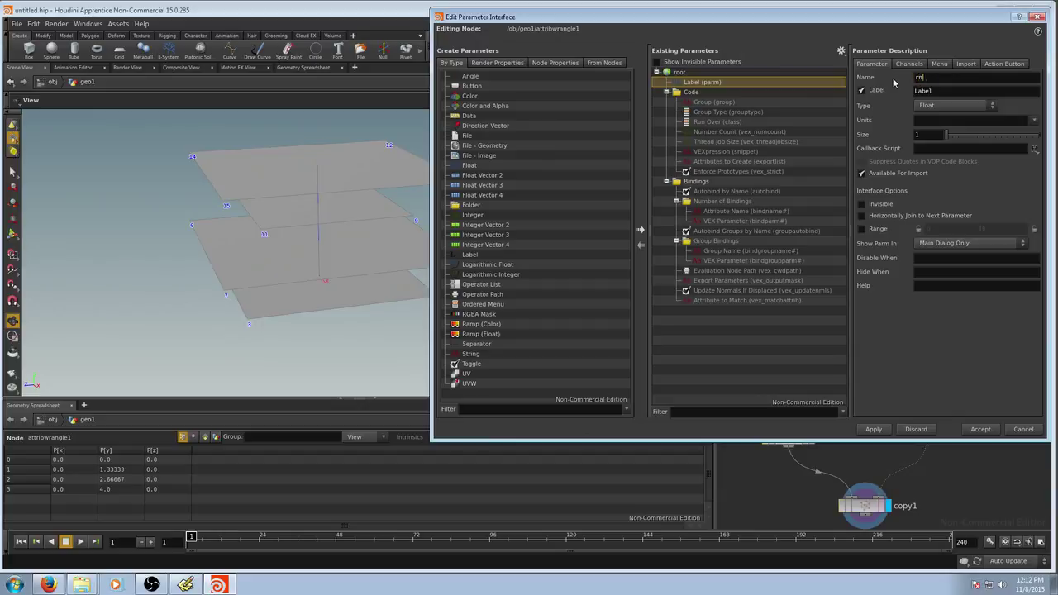
text(d_seed)
key(Tab)
text(Random Seed)
key(Return)
click(978, 428)
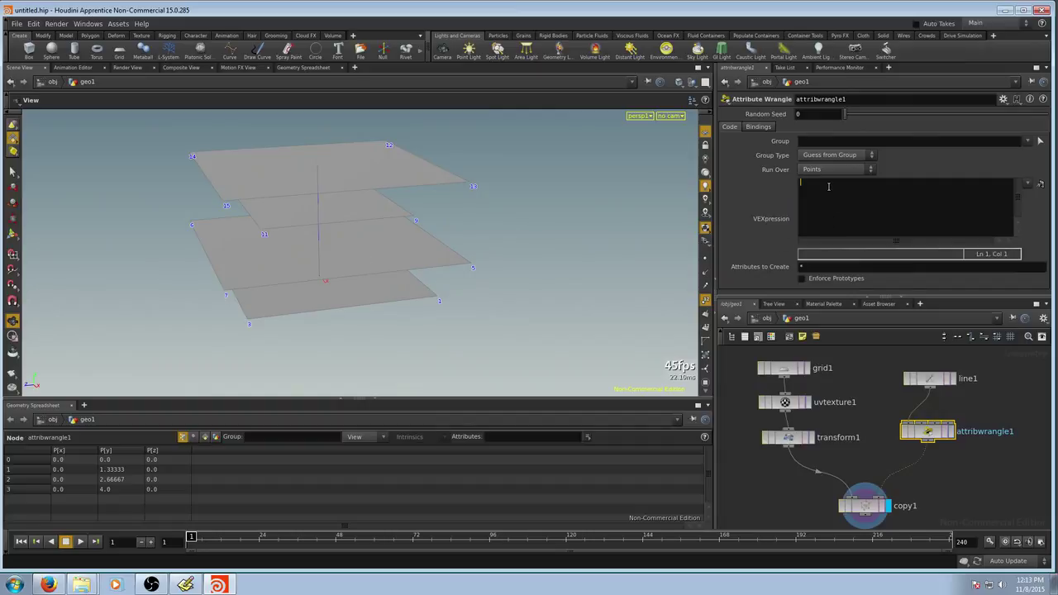
Paste the VEX script into attribwrangle1 and enlarge the panes and code box to show it all.
key(ctrl+v)
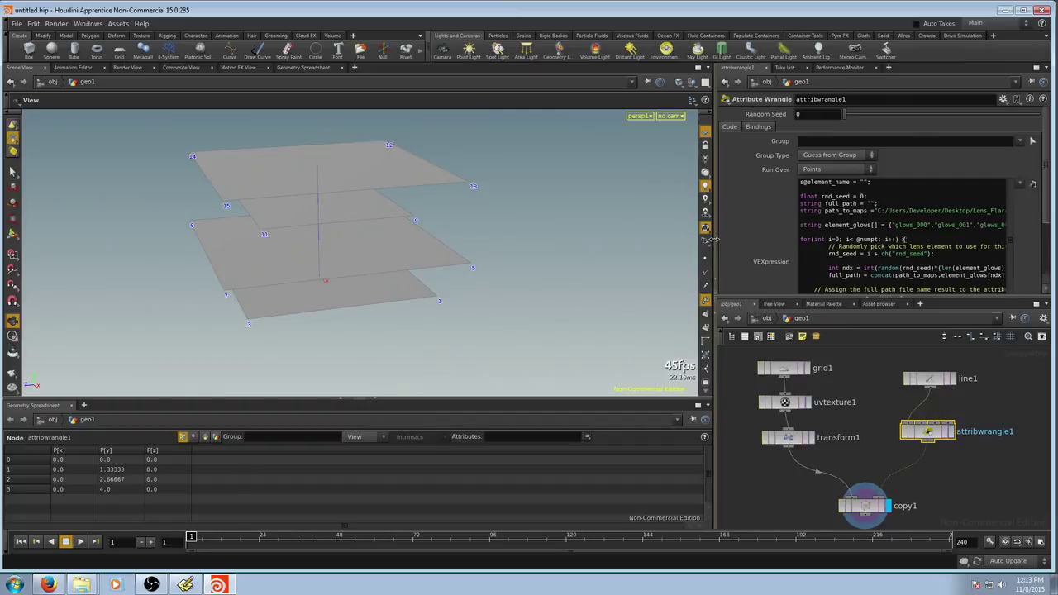
drag(711, 238, 616, 238)
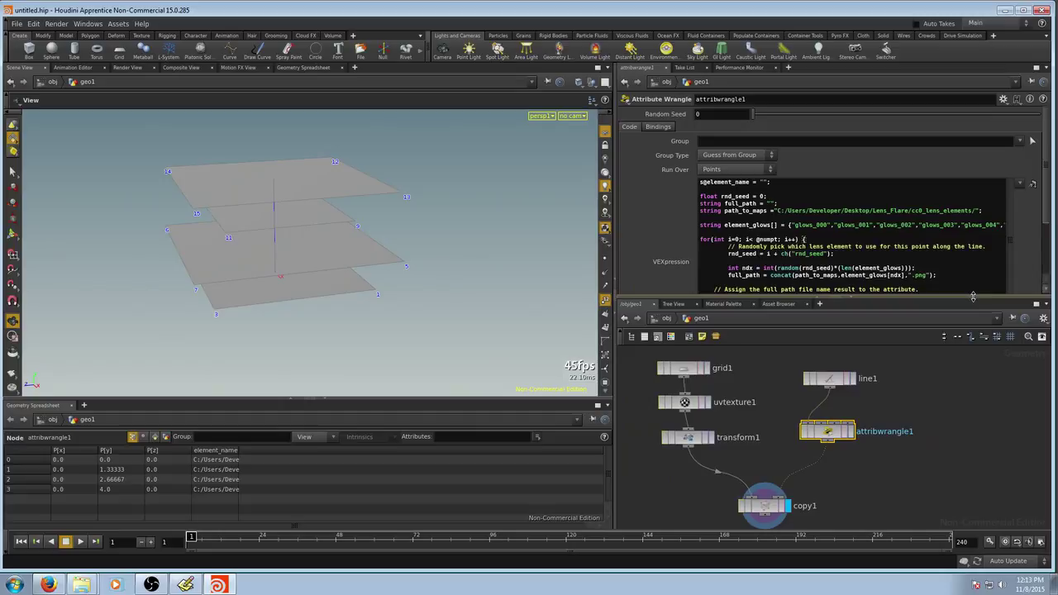
drag(973, 296, 972, 367)
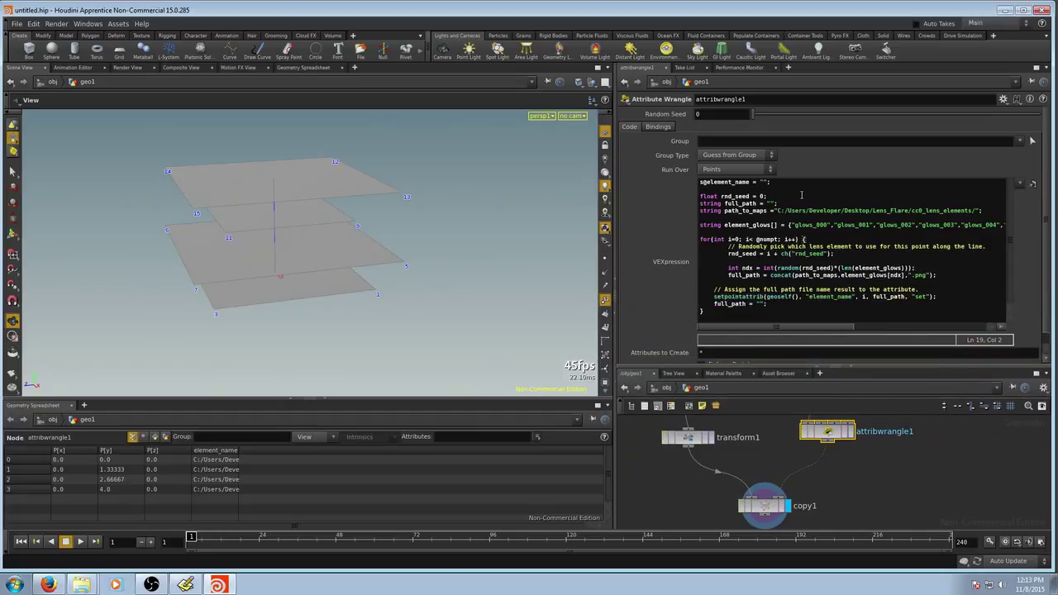
Highlight the element_name initialisation, the lens element image path and the element_glows array in the script.
drag(772, 184, 700, 182)
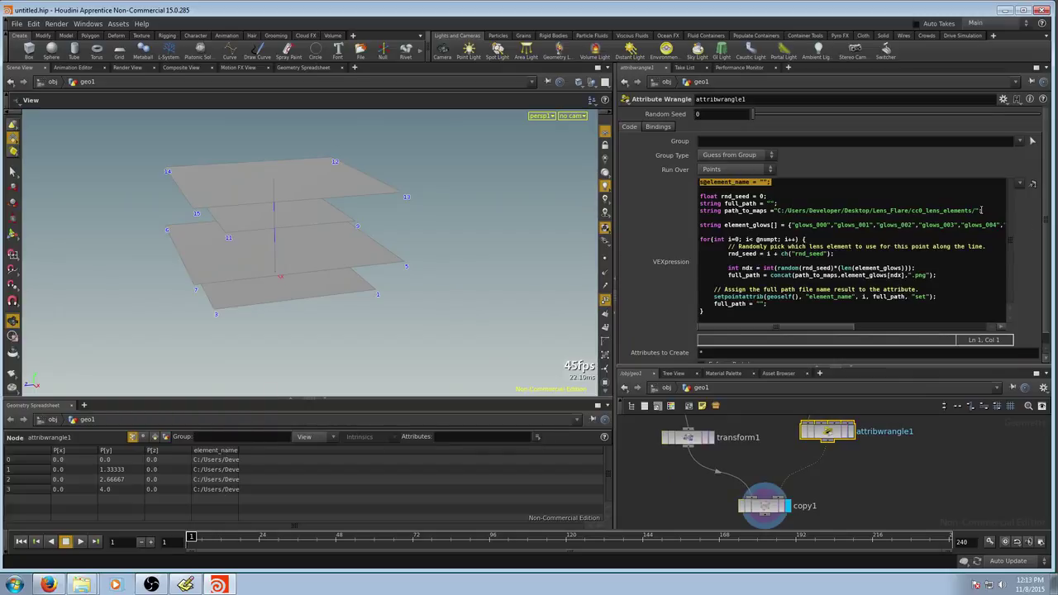
drag(981, 210, 775, 207)
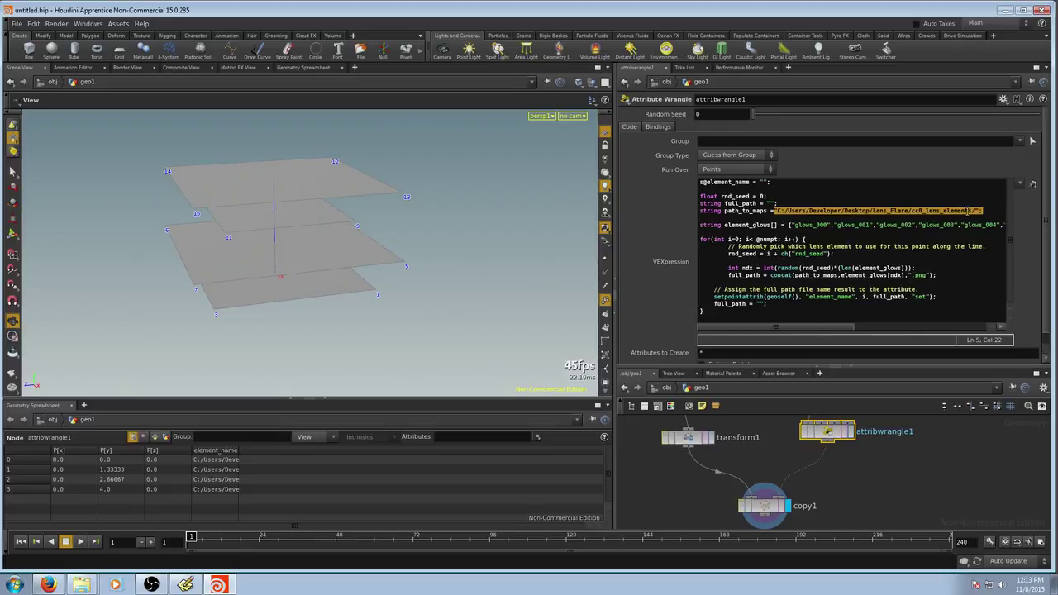
click(797, 223)
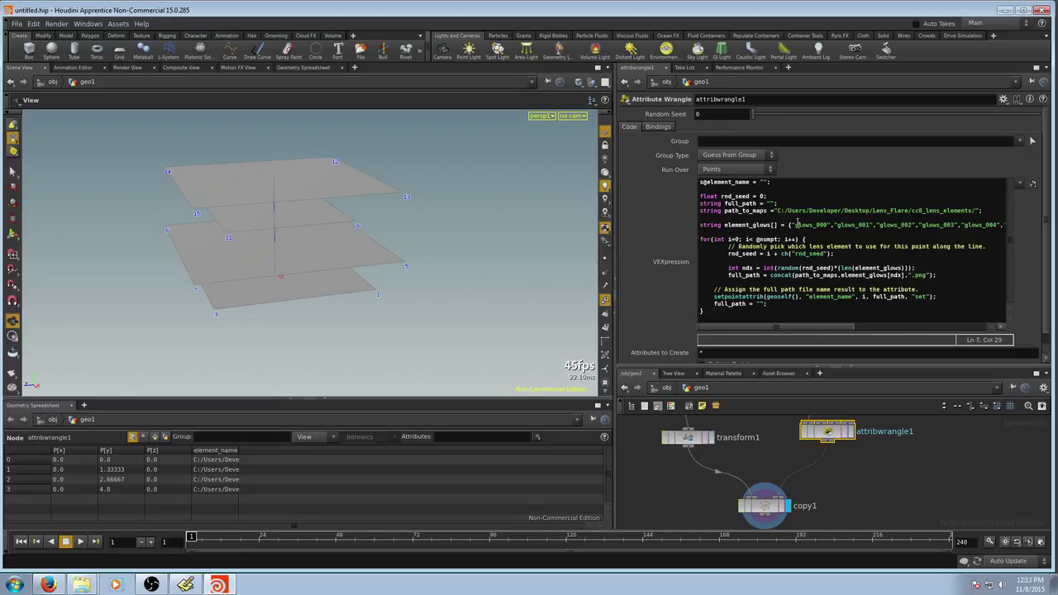
drag(779, 225, 724, 229)
key(alt+Tab)
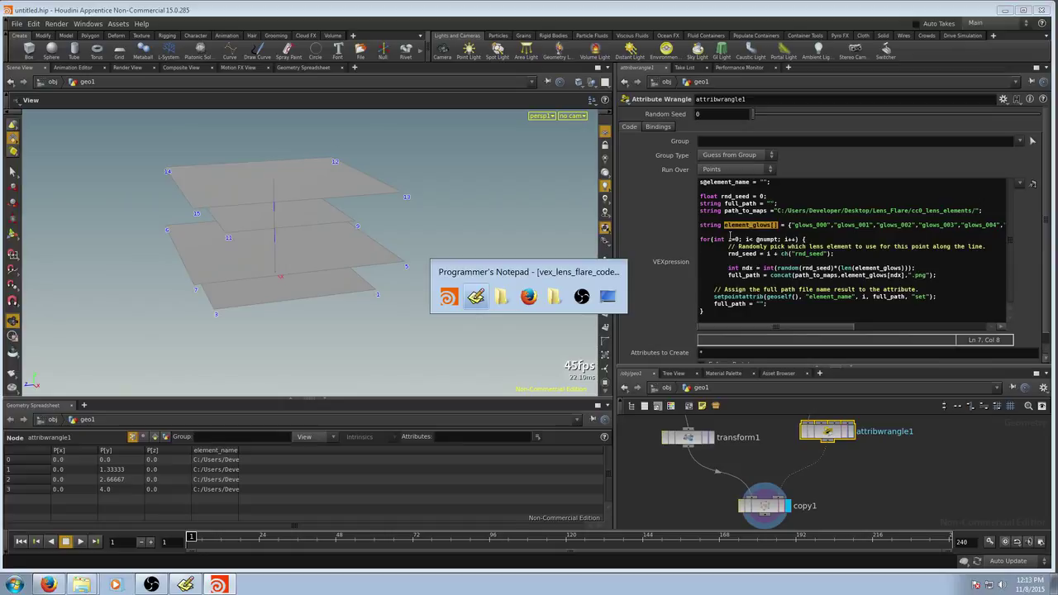
key(alt+Tab)
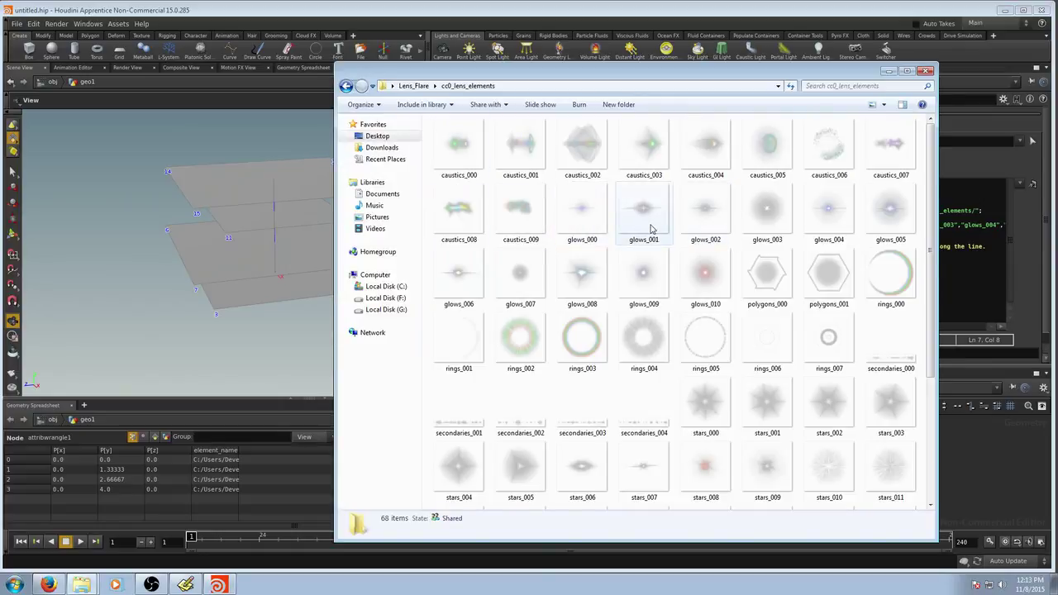
key(alt+Tab)
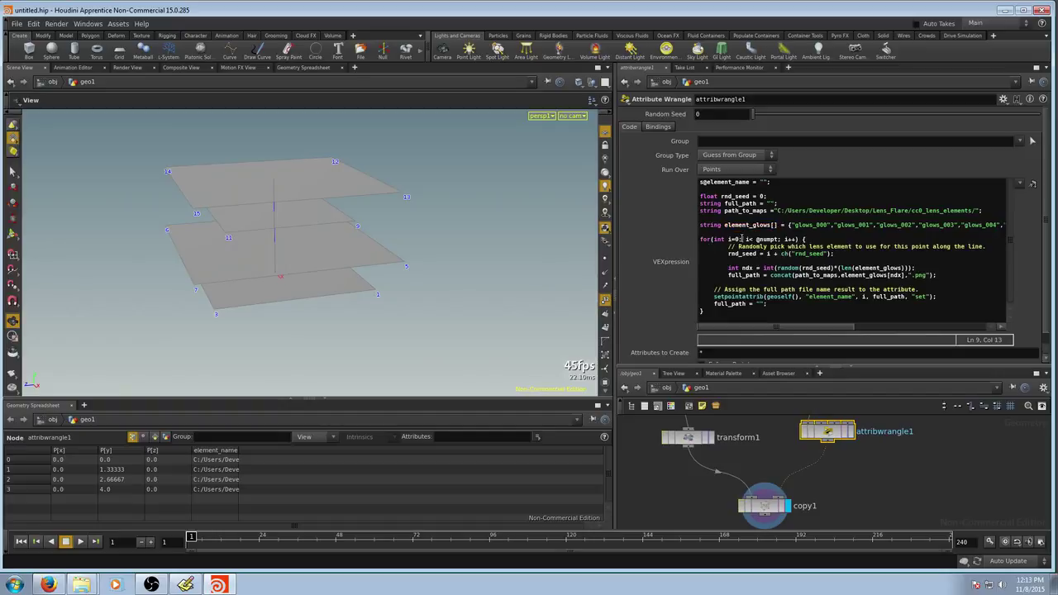
click(798, 238)
drag(798, 239, 701, 238)
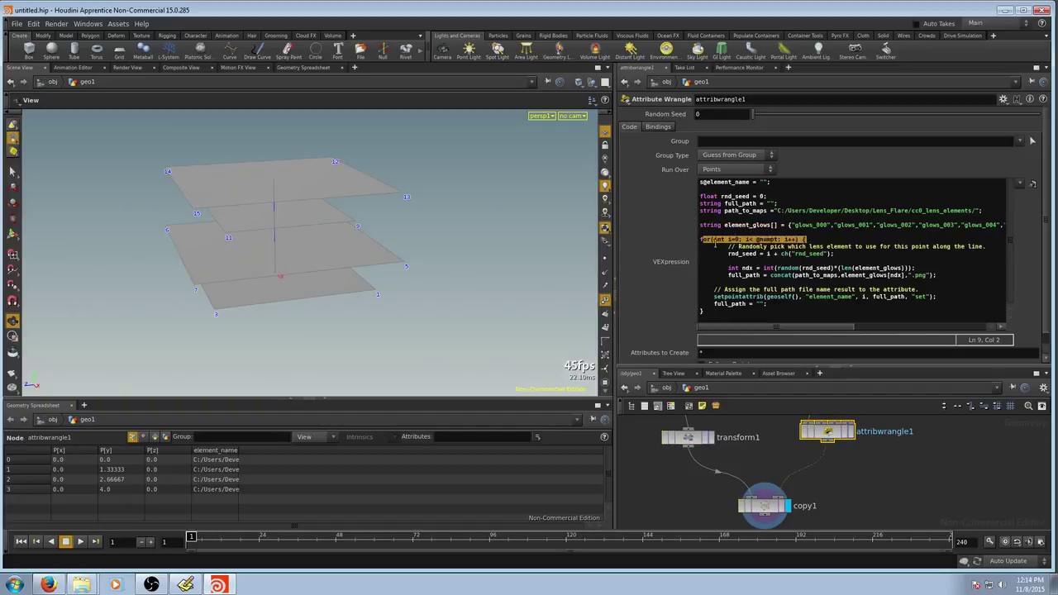
click(749, 239)
double_click(755, 238)
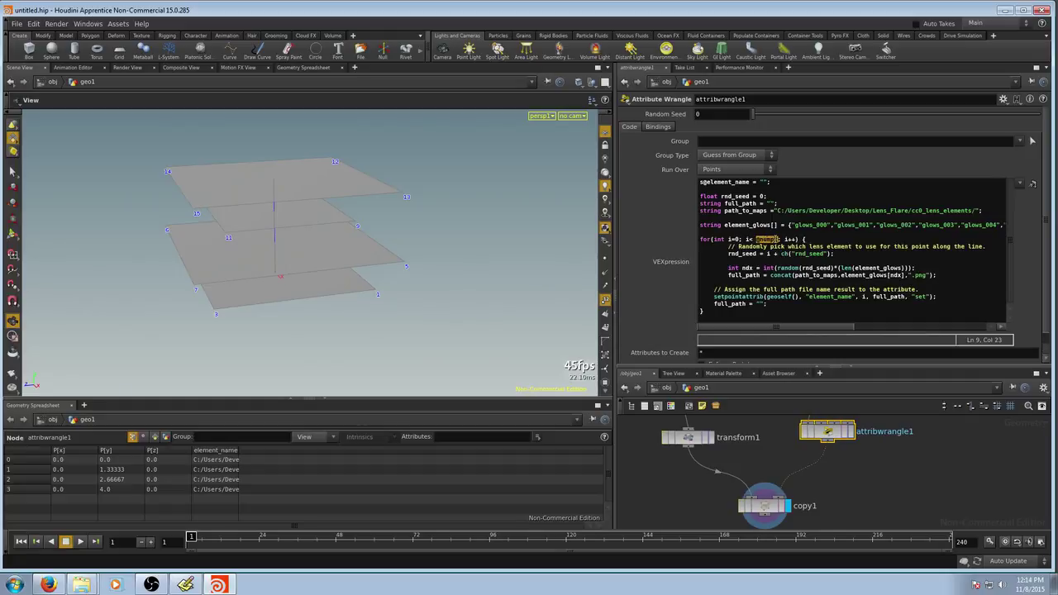
click(768, 254)
drag(800, 267, 831, 267)
double_click(804, 224)
drag(728, 275, 759, 275)
drag(942, 295, 713, 296)
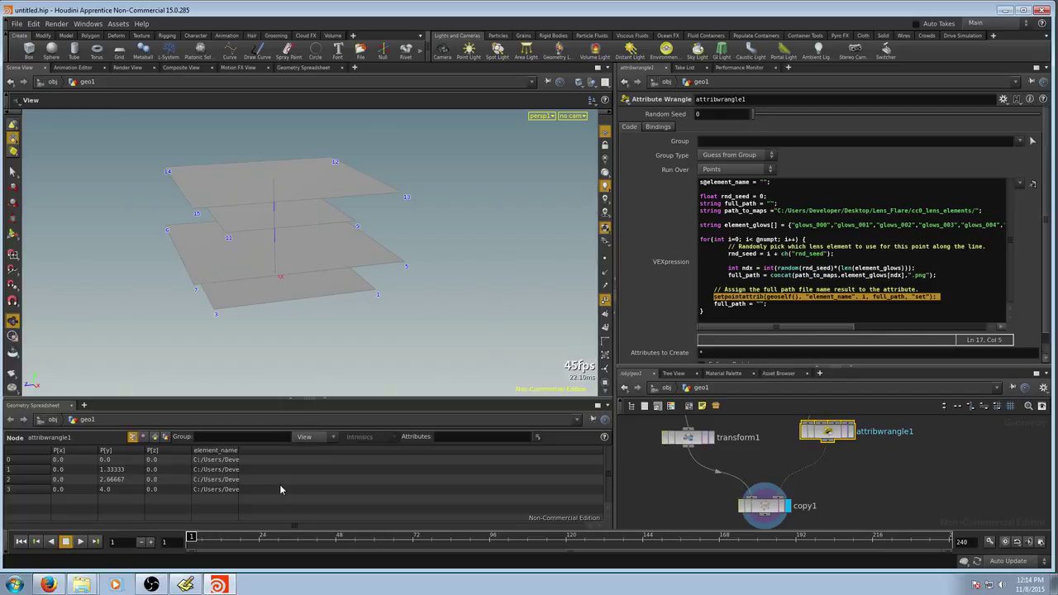
click(896, 304)
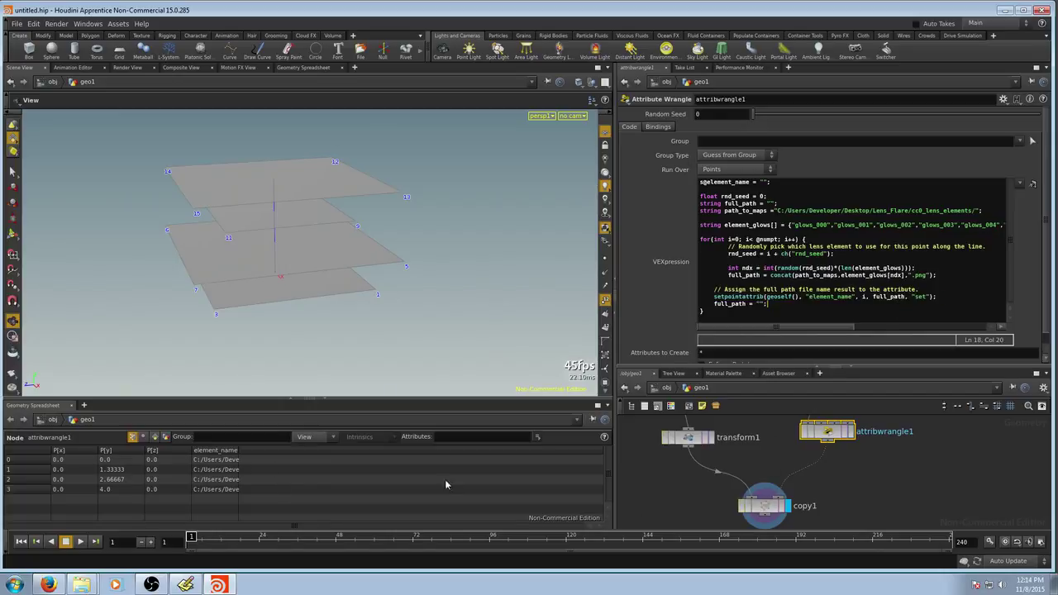
click(155, 437)
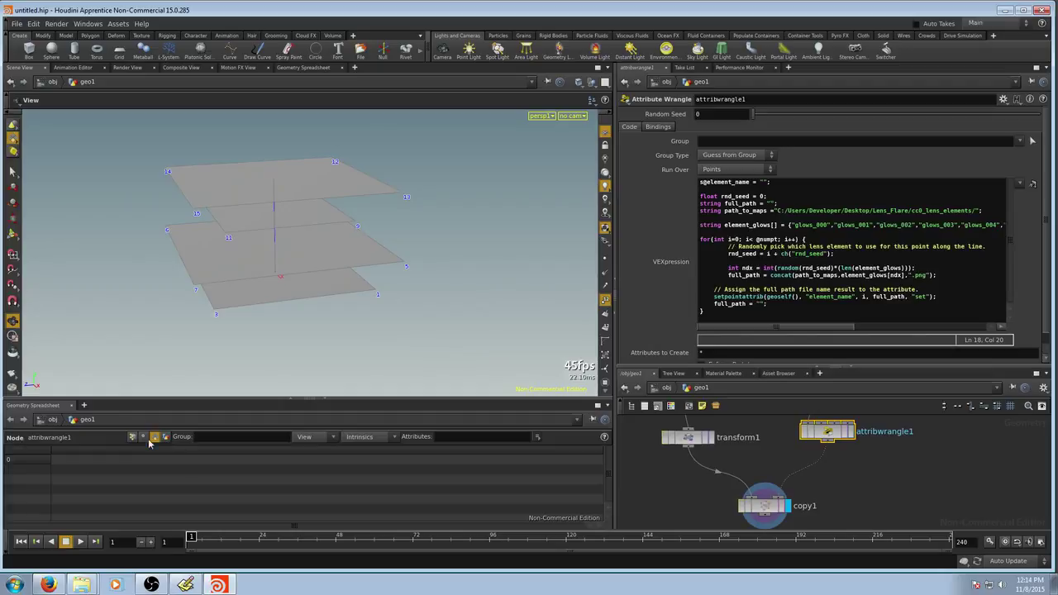
click(133, 437)
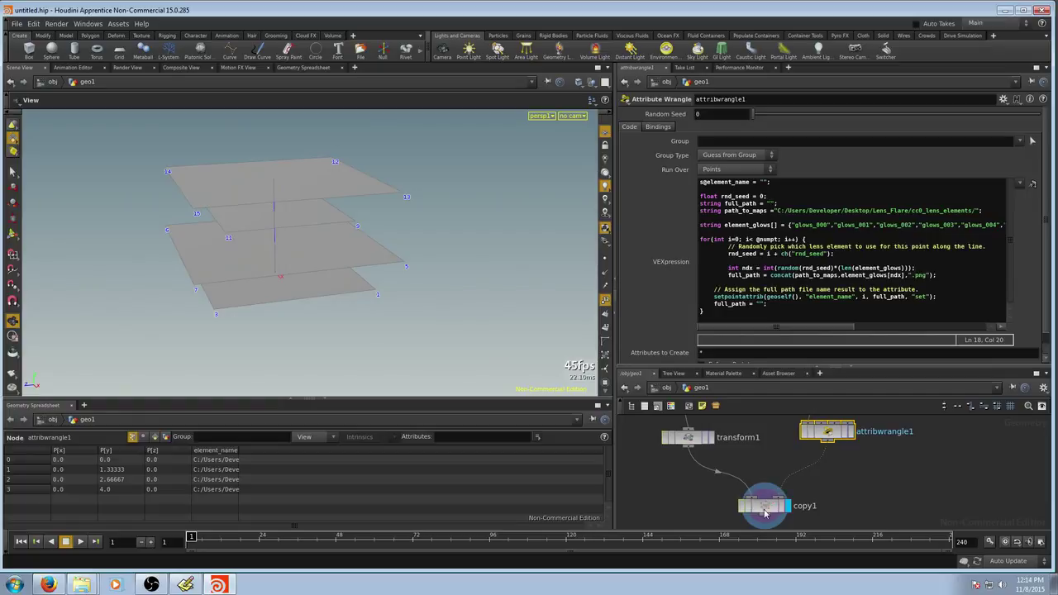
Make copy1 use template point attributes, sending element_name to primitives and adding ^element_name to points.
click(765, 511)
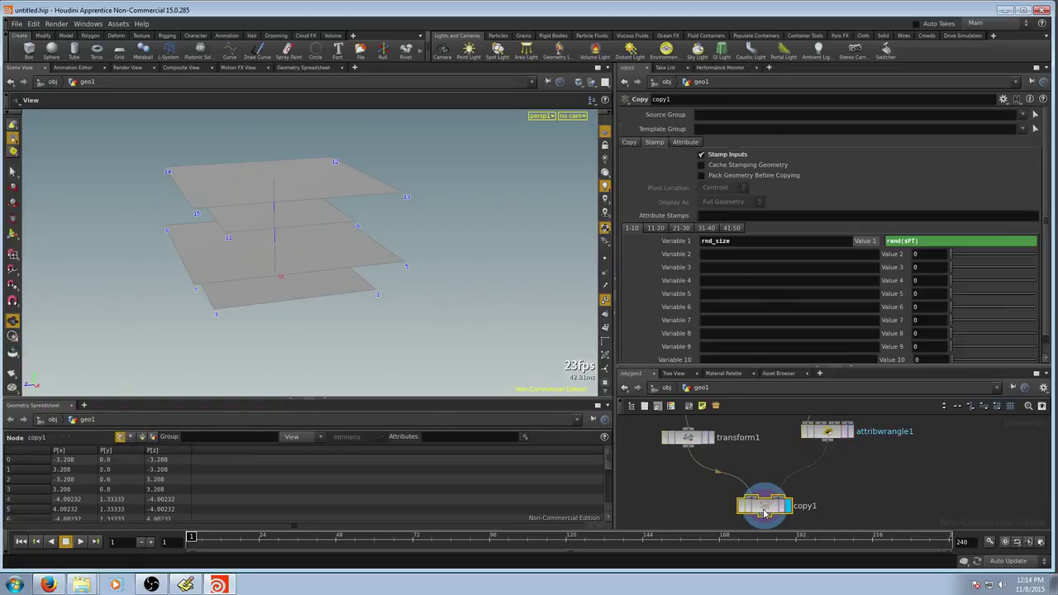
click(689, 144)
click(701, 154)
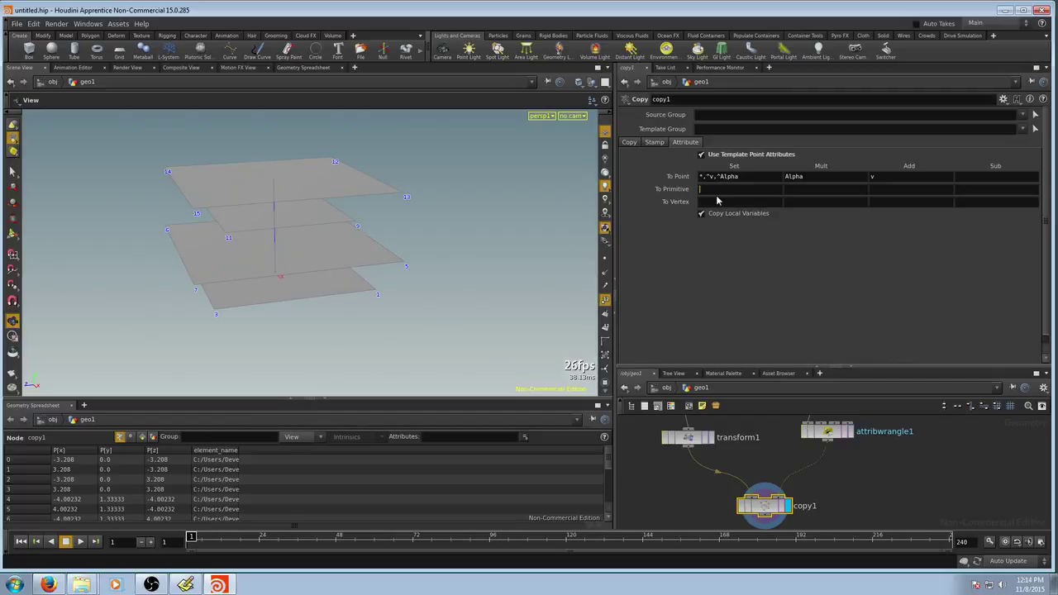
text(element_name)
click(738, 176)
text(, ^element_name)
key(Return)
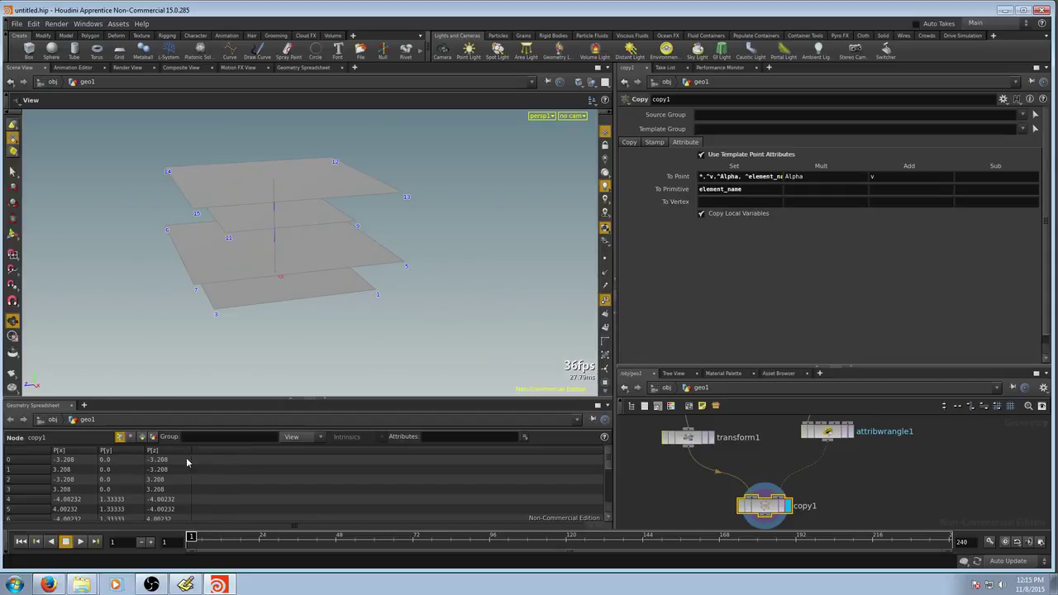
Check the copied primitives' element_name paths in a widened spreadsheet column.
click(141, 436)
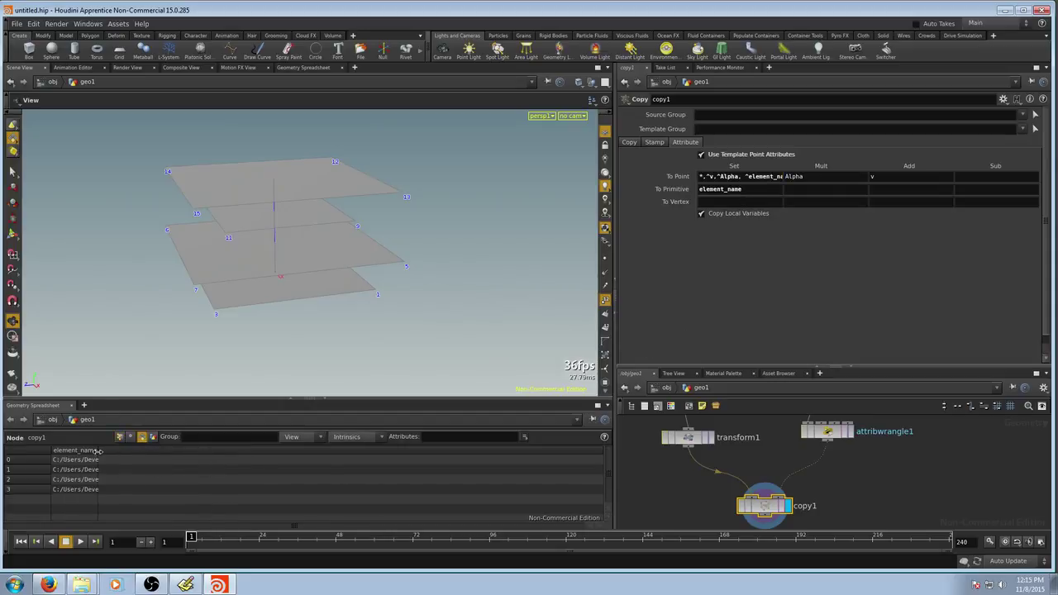
drag(98, 449, 331, 451)
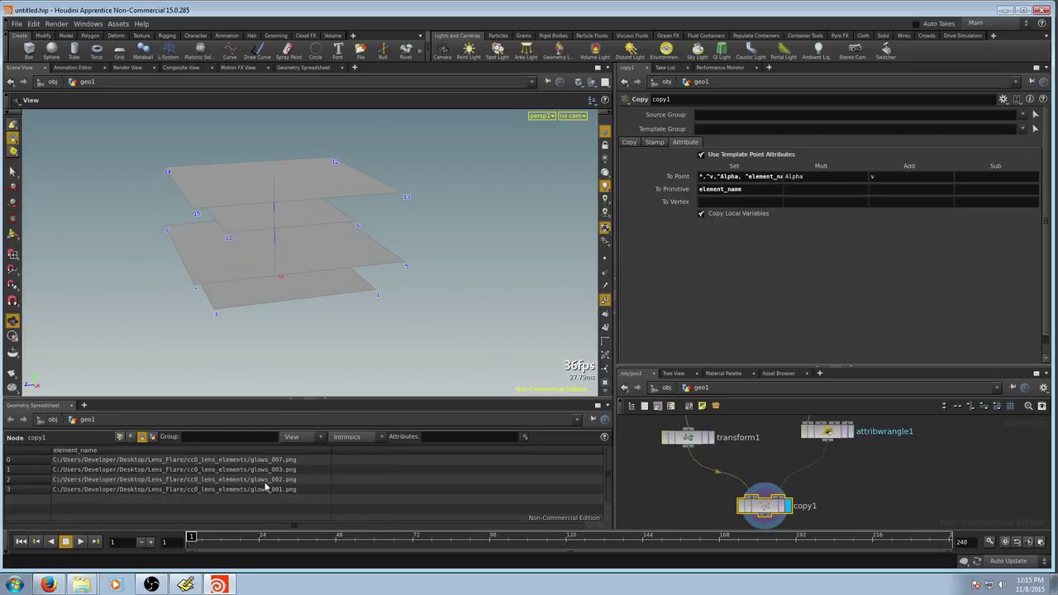
click(666, 387)
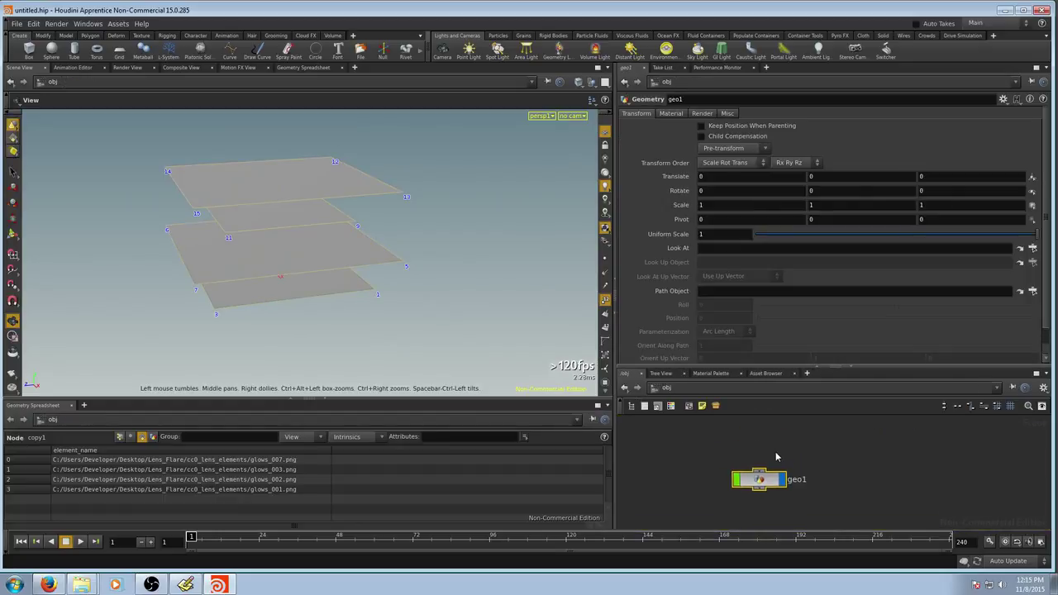
Create a SHOP Network at /obj and add a Mantra Surface shader inside it.
key(Tab)
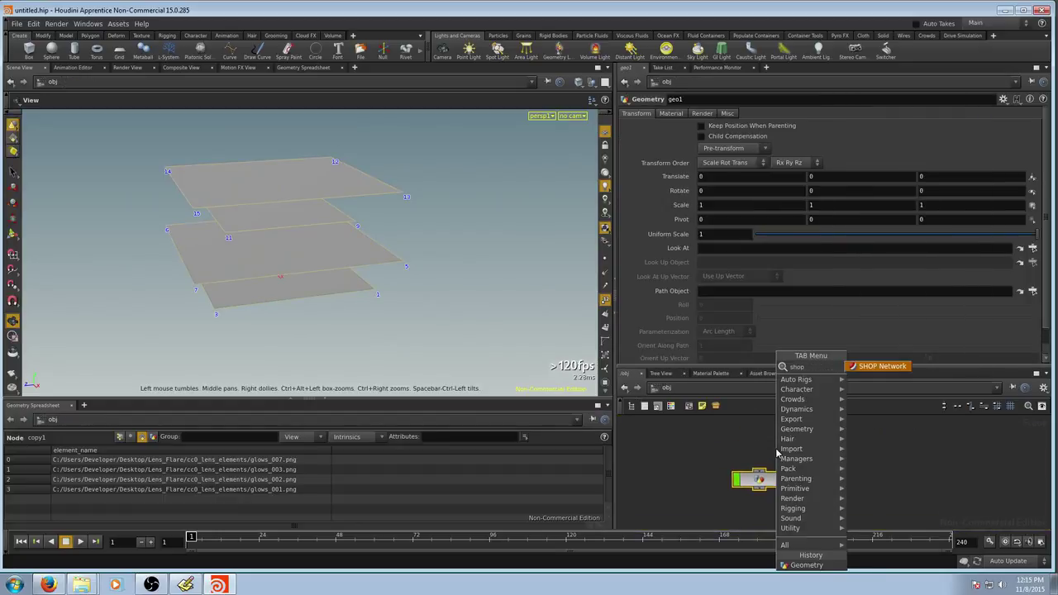
click(876, 366)
click(748, 448)
double_click(757, 446)
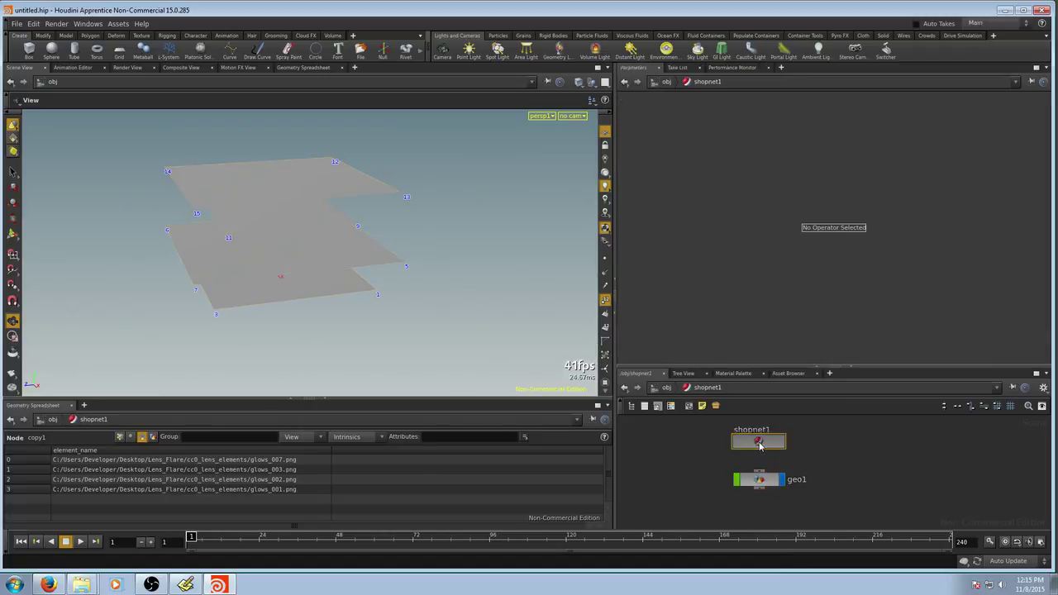
click(631, 406)
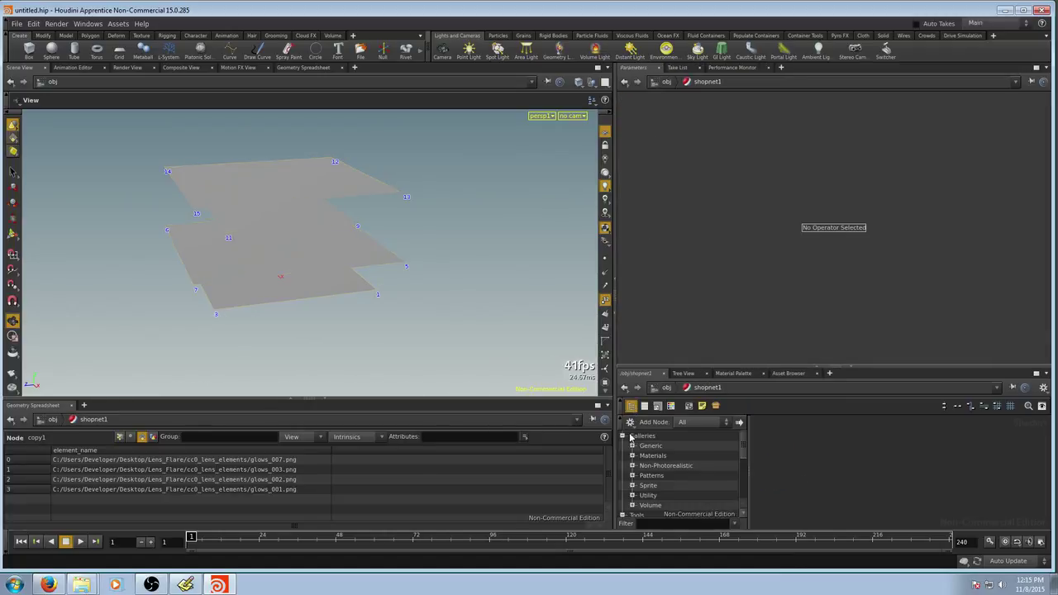
click(679, 467)
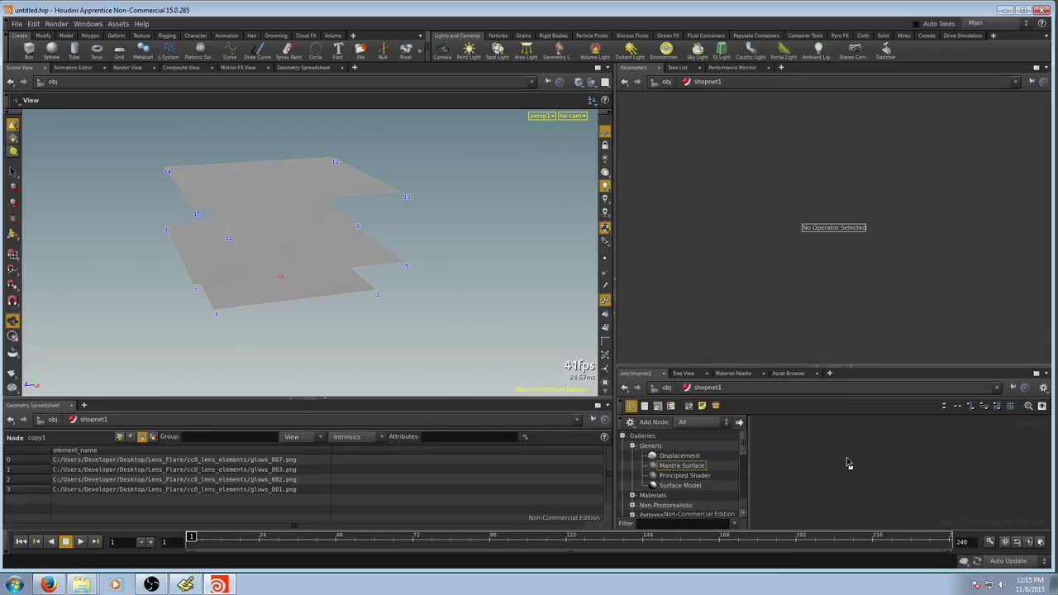
drag(847, 462, 846, 463)
click(632, 406)
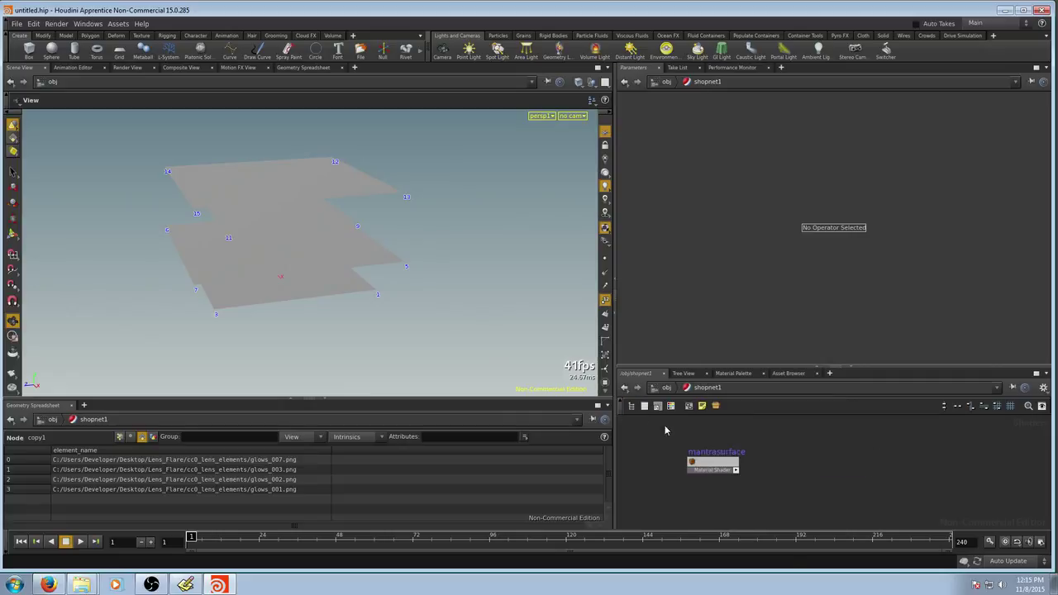
Rename the shader to m_lens_element and turn on Enable Emission and Use Map.
double_click(715, 451)
text(m)
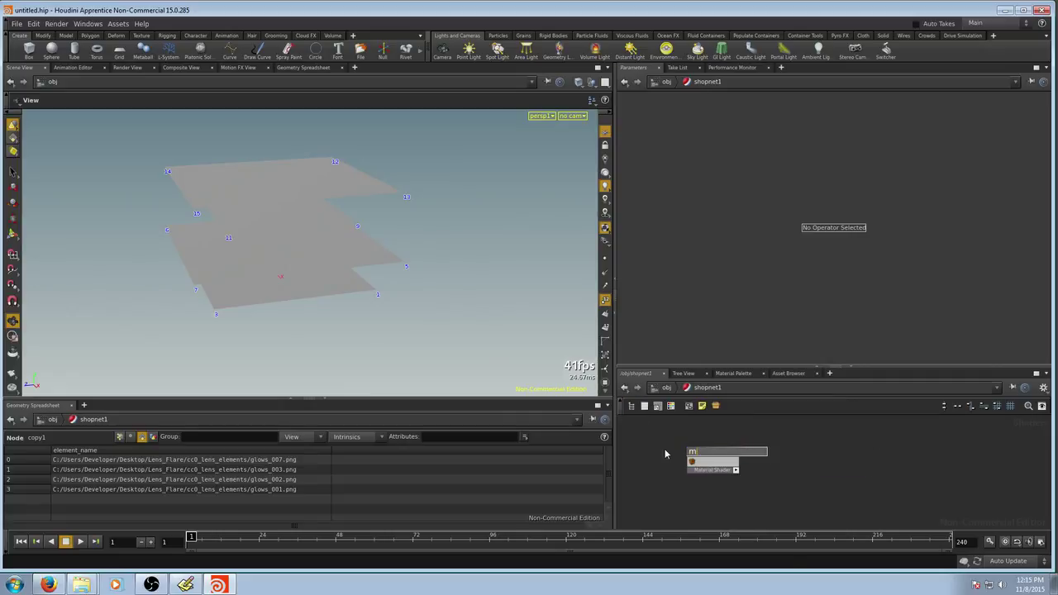
text(_lens_element)
key(Return)
click(697, 463)
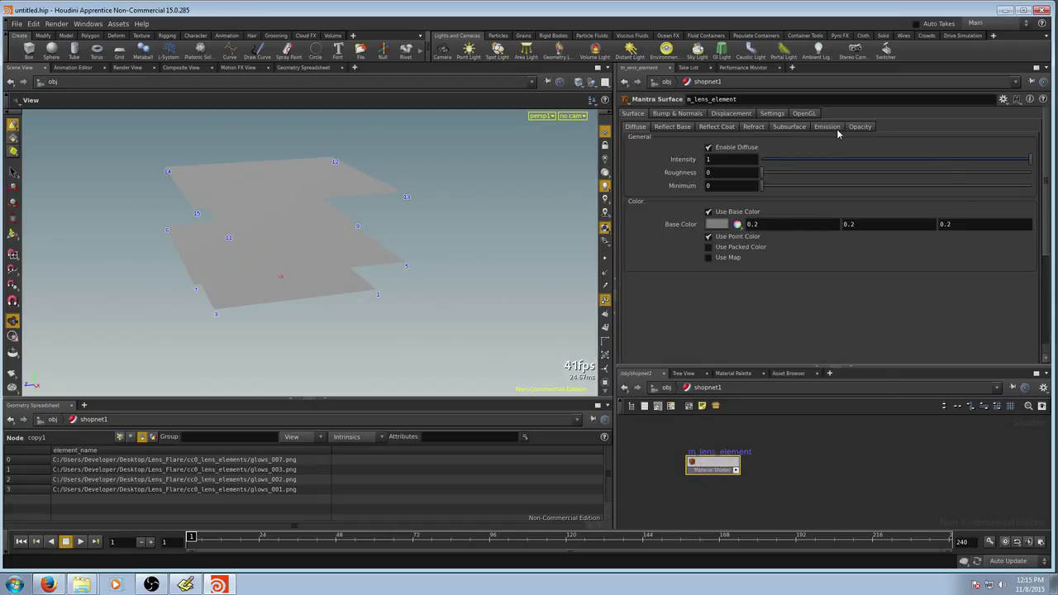
click(827, 127)
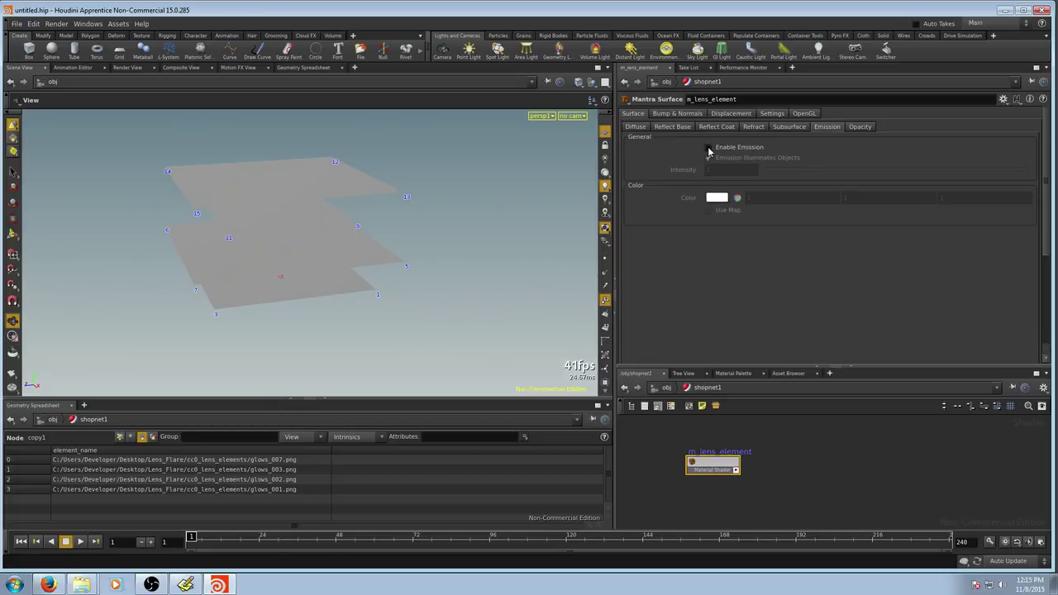
click(707, 210)
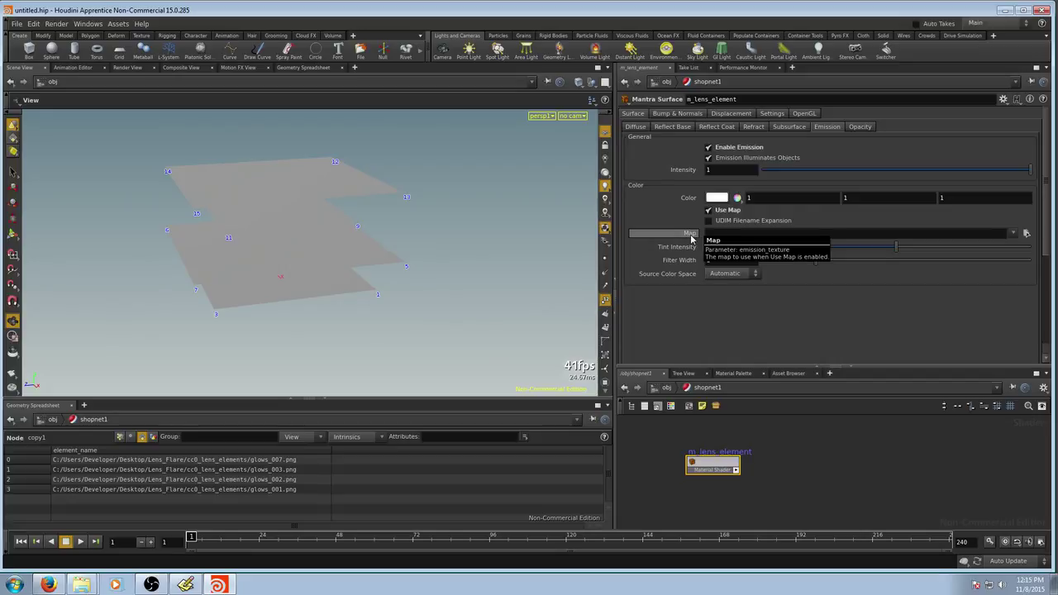
click(624, 387)
Rename the geo1 object to geo_lens_flare.
click(760, 480)
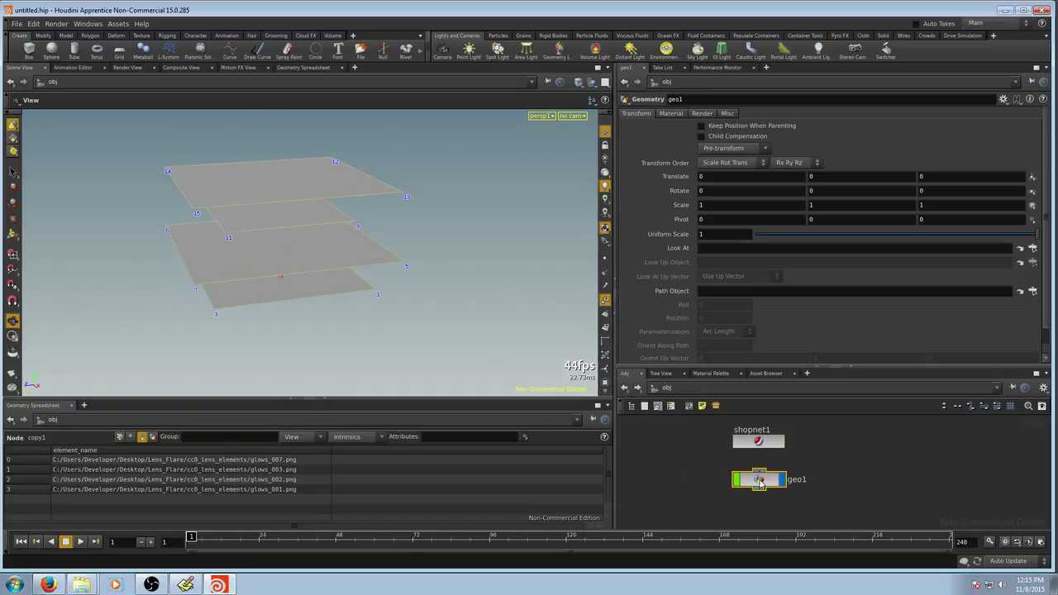
double_click(806, 481)
text(geo_lens_flare)
key(Return)
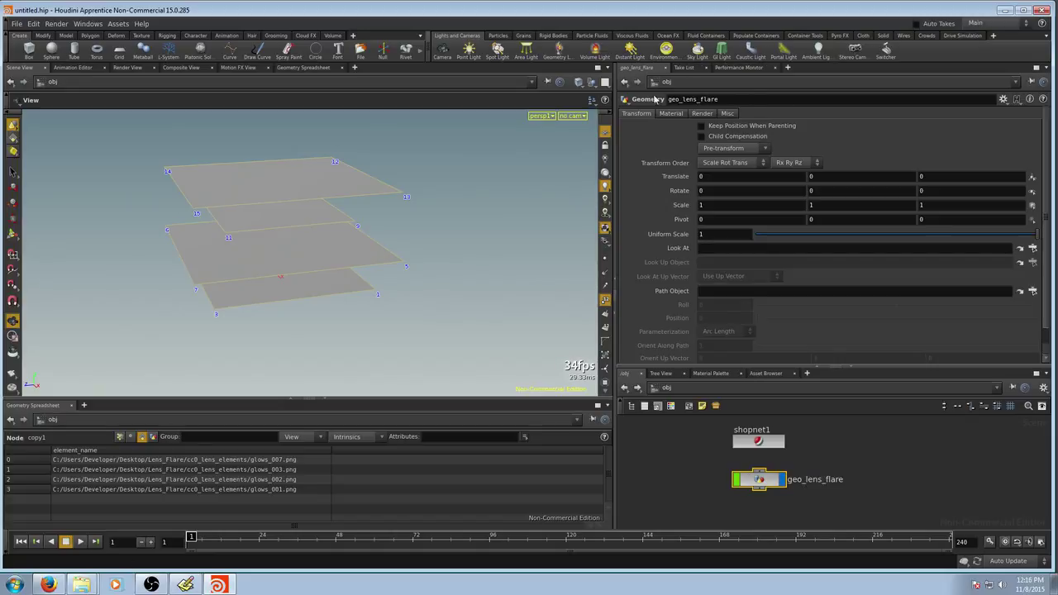
Assign /obj/shopnet1/m_lens_element as geo_lens_flare's material.
click(669, 114)
click(1015, 127)
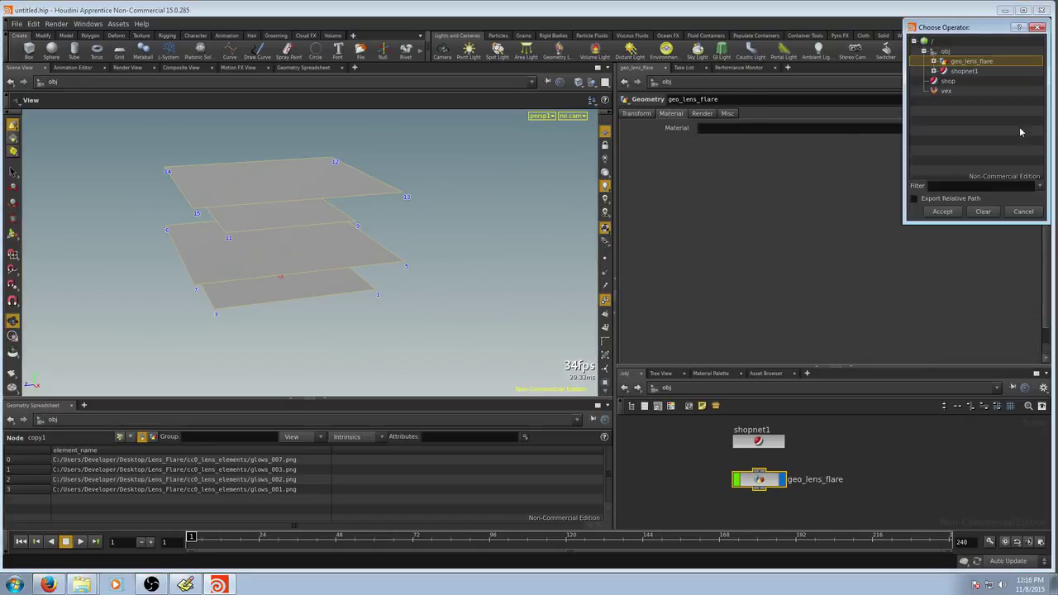
click(933, 71)
click(979, 82)
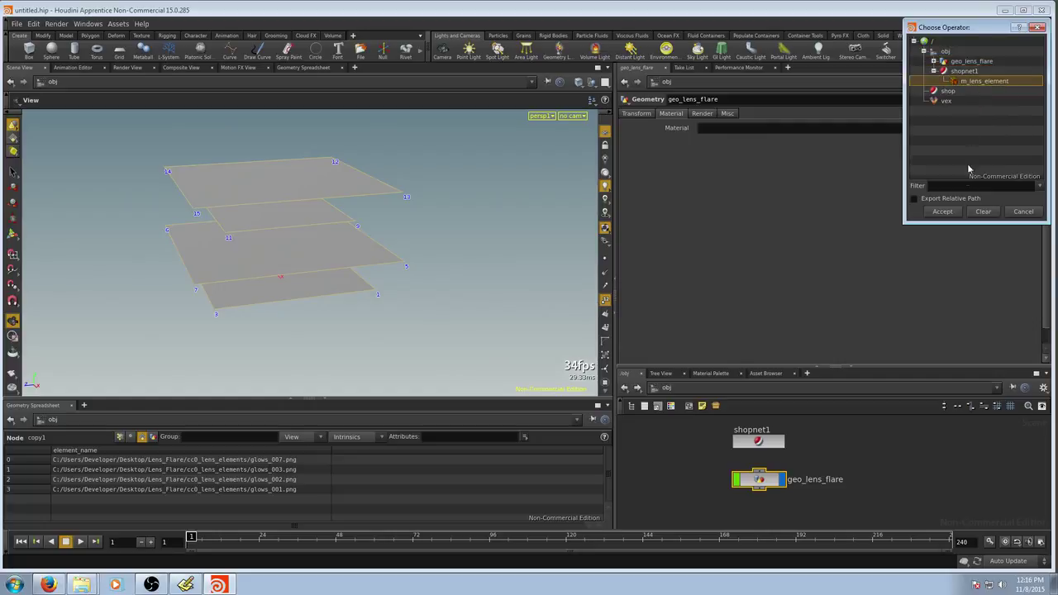
click(942, 212)
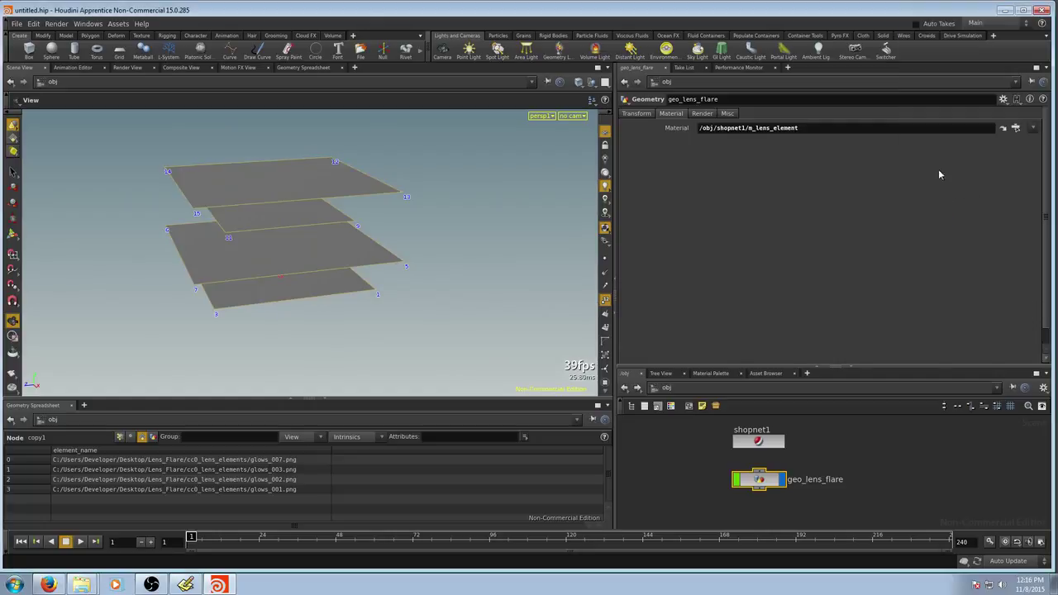
click(1003, 98)
Add the Mantra Shaders Material Style Sheet property into geo_lens_flare's Material folder.
click(932, 116)
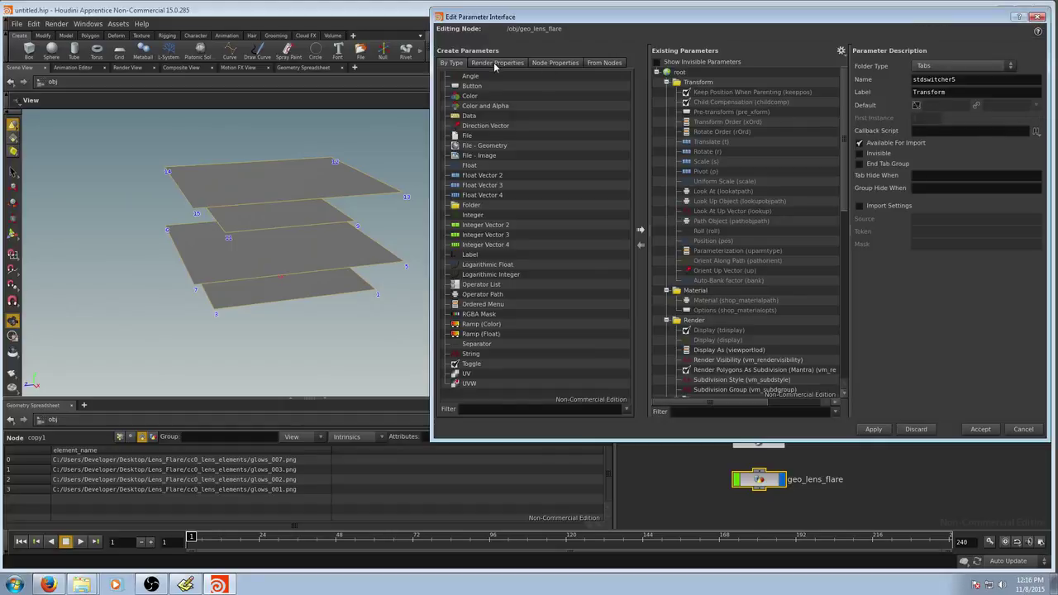
click(496, 63)
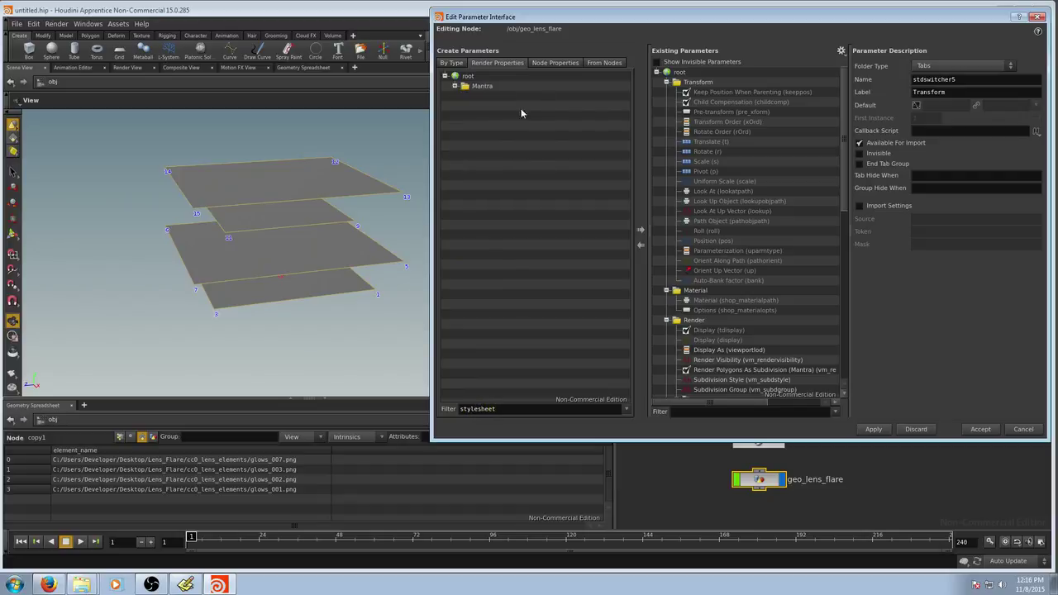
click(454, 86)
click(464, 106)
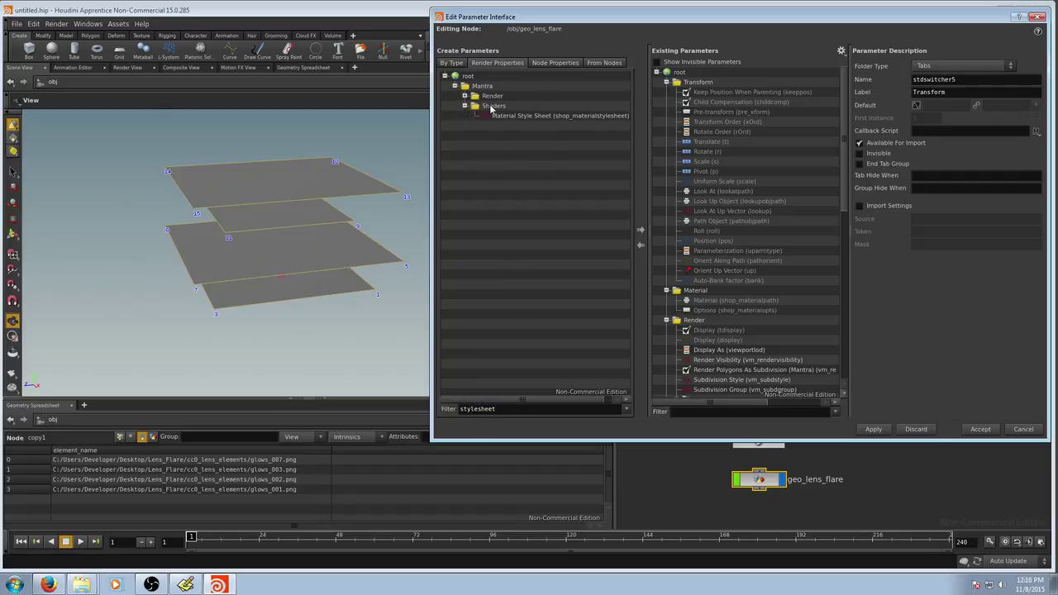
drag(512, 117, 692, 293)
click(976, 429)
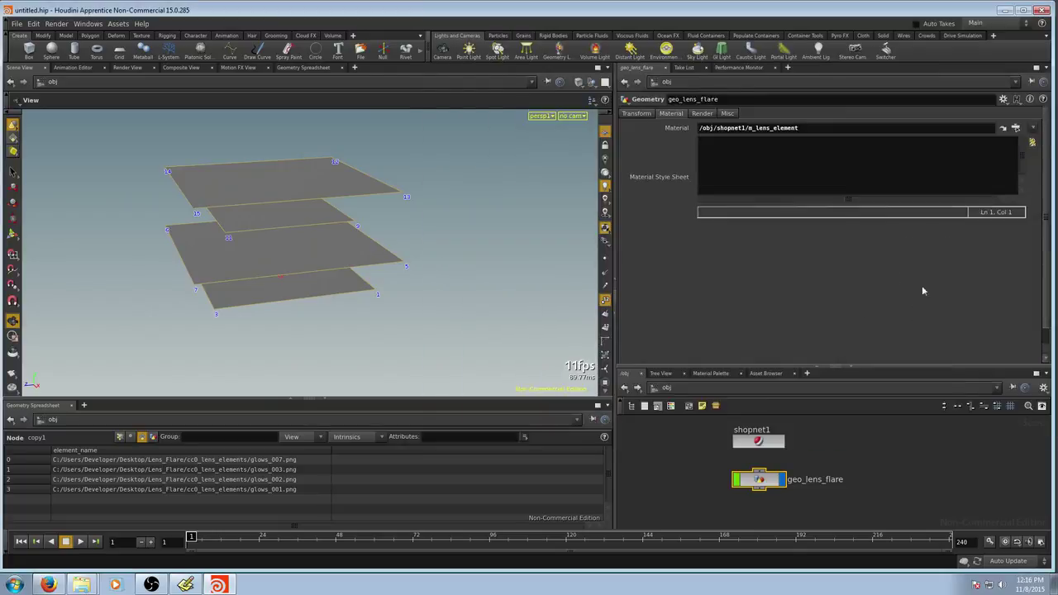
Copy the stylesheet block from Programmer's Notepad into geo_lens_flare's Material Style Sheet field.
key(alt+Tab)
key(alt+Tab)
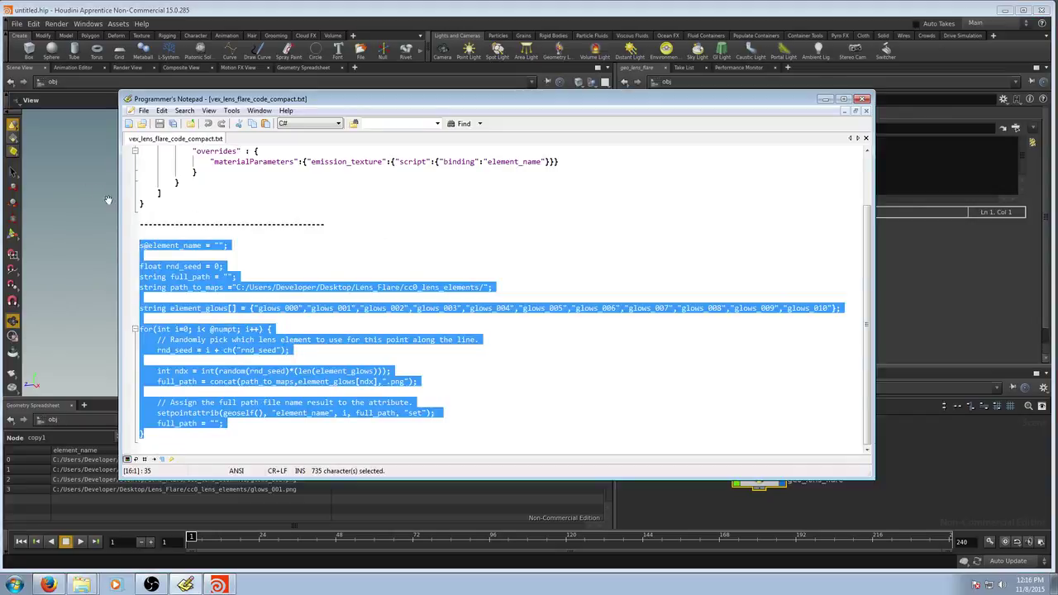
scroll(150, 209, up, 2)
drag(152, 266, 140, 151)
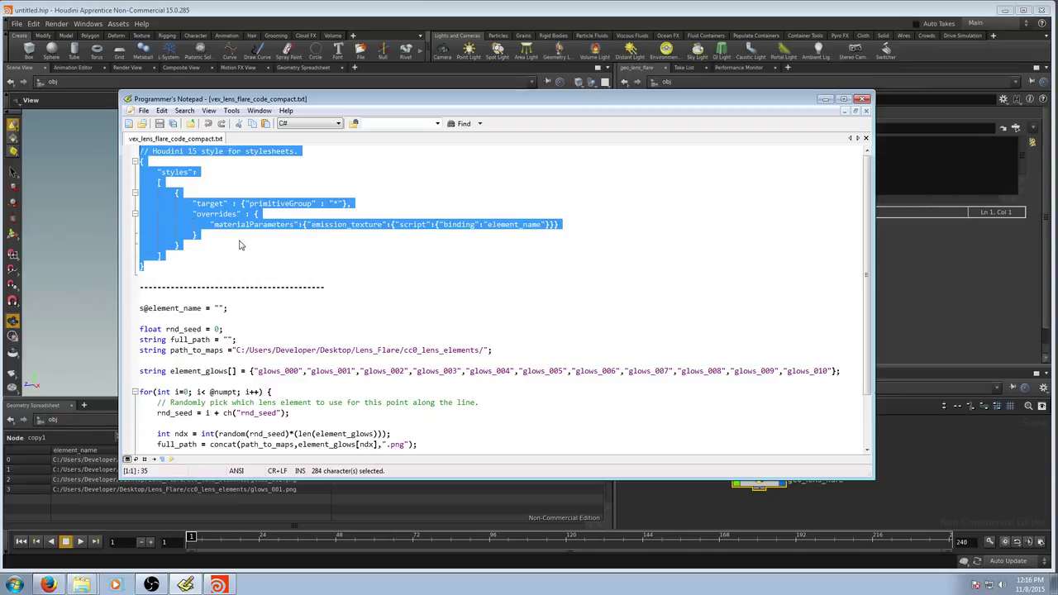
key(ctrl+c)
click(917, 152)
key(ctrl+v)
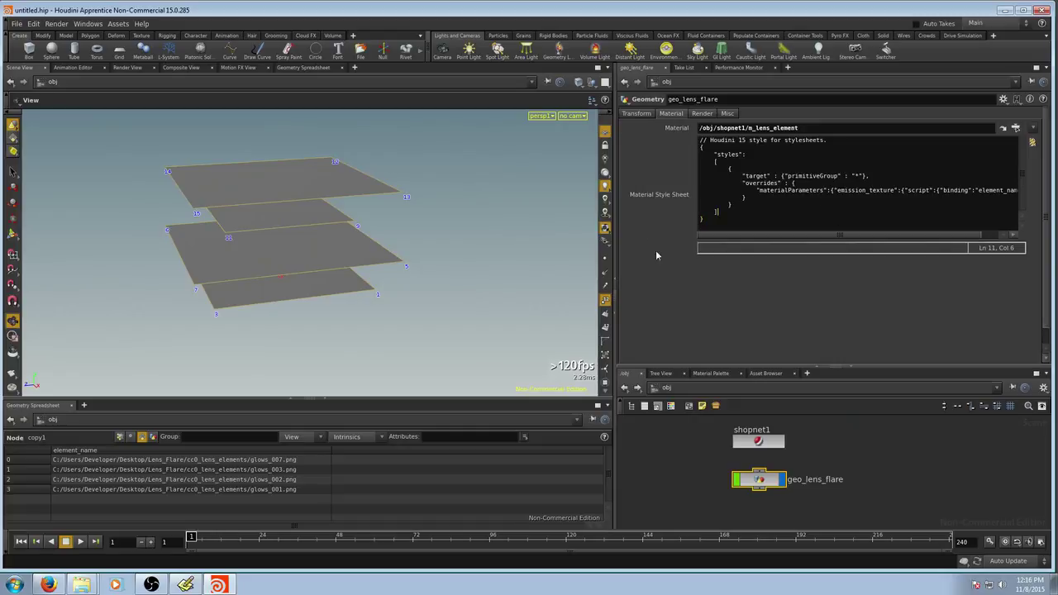
Widen the parameter pane and highlight the Houdini 15 header and primitiveGroup in the stylesheet.
drag(615, 254, 559, 255)
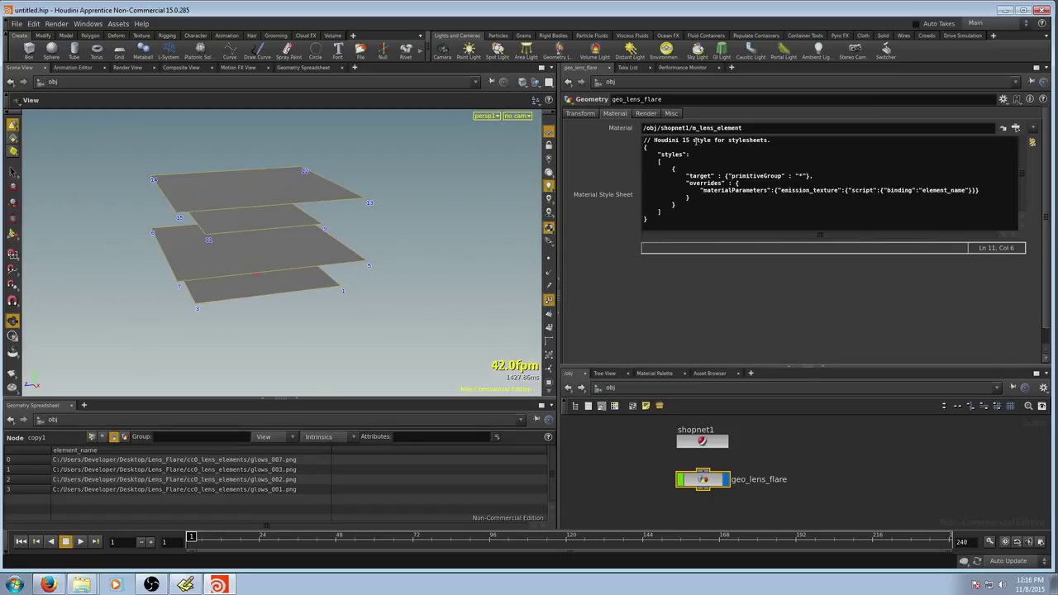
drag(691, 141, 651, 140)
double_click(757, 176)
click(742, 199)
double_click(754, 177)
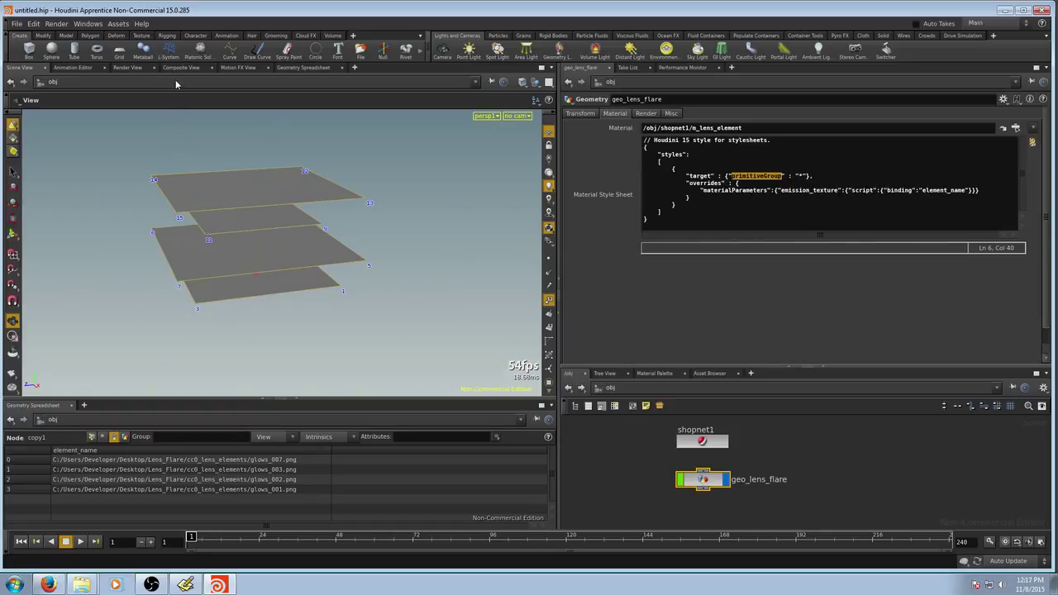
Create camera cam1 and turn the view so the planes face it.
click(529, 117)
click(525, 151)
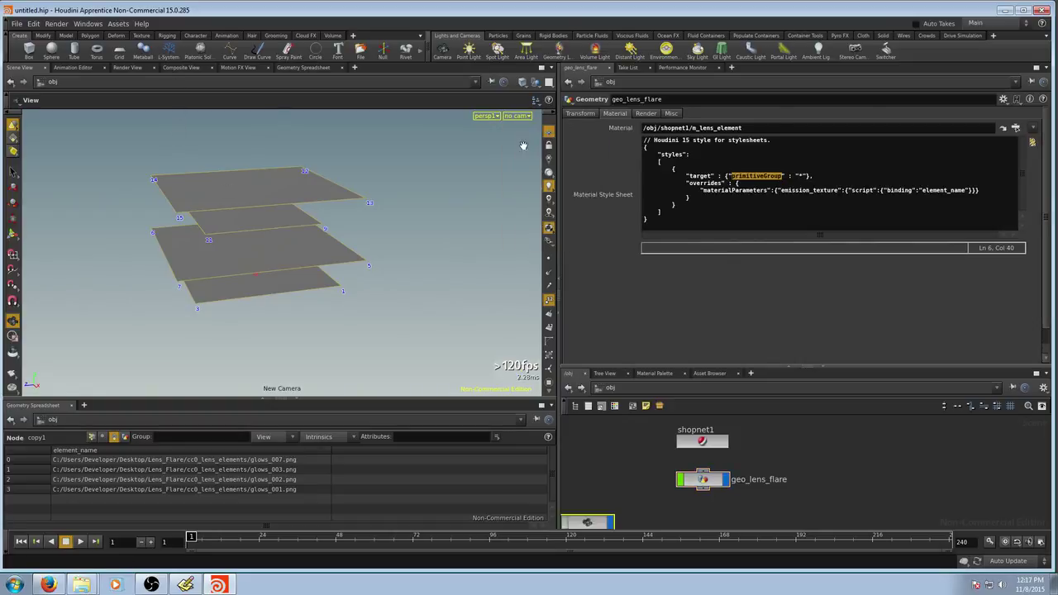
drag(326, 147, 261, 258)
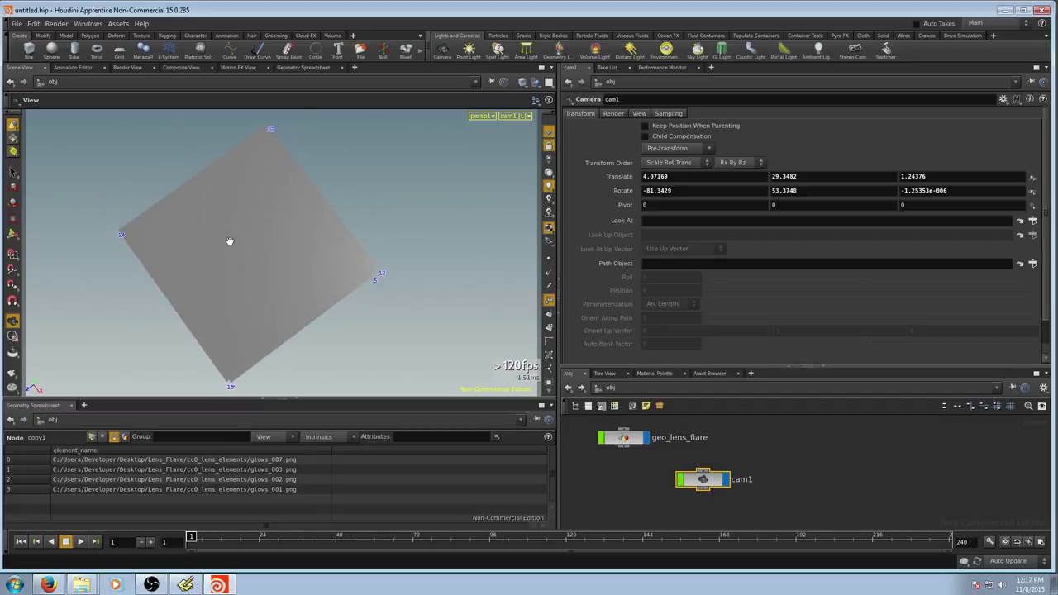
Render through /obj/cam1 in the Render View with Preview off and start the Mantra IPR render.
click(126, 69)
click(247, 83)
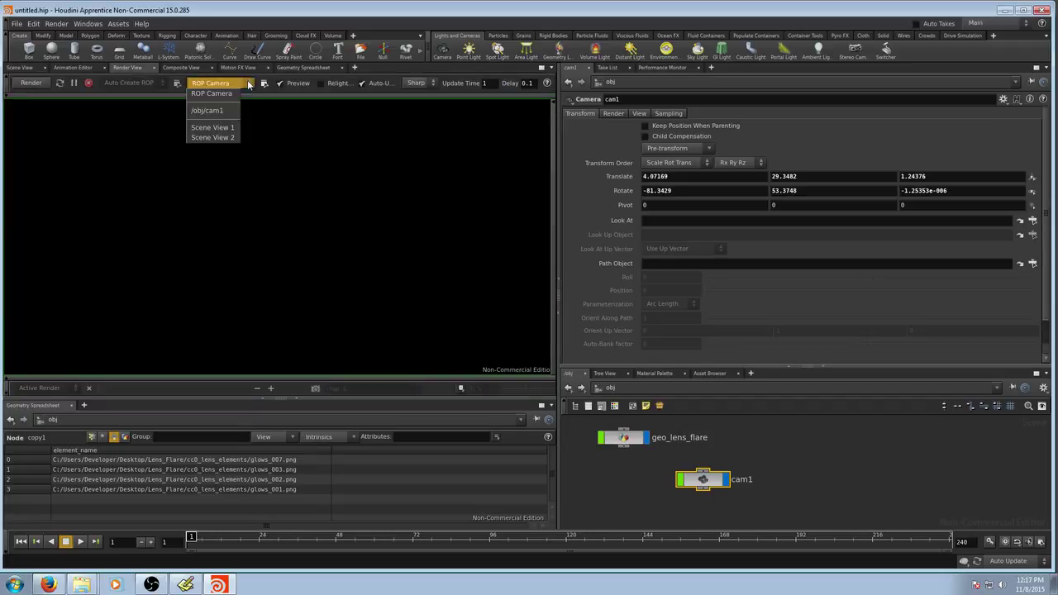
click(212, 112)
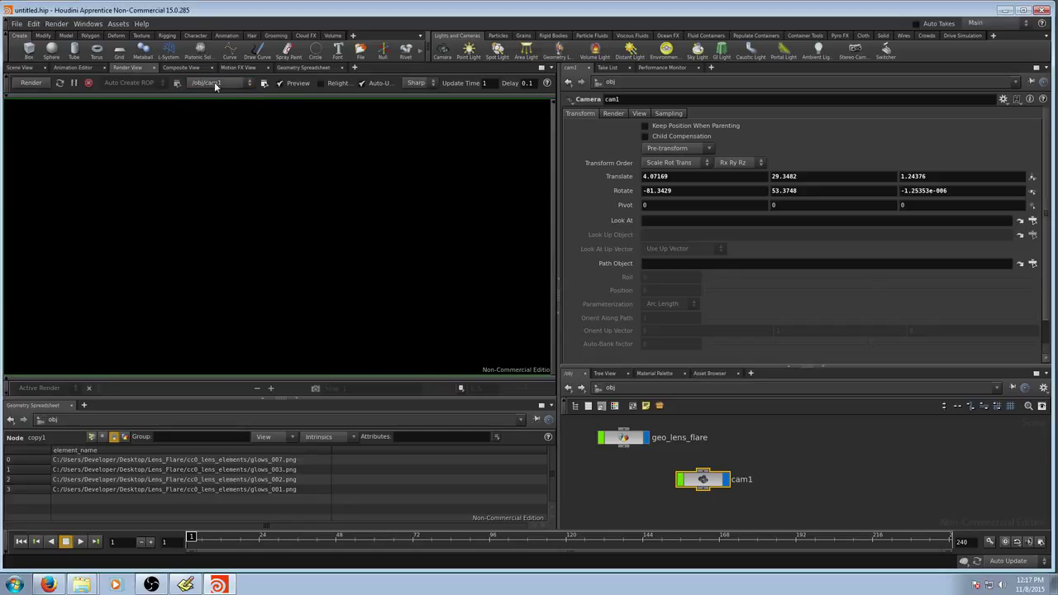
click(279, 83)
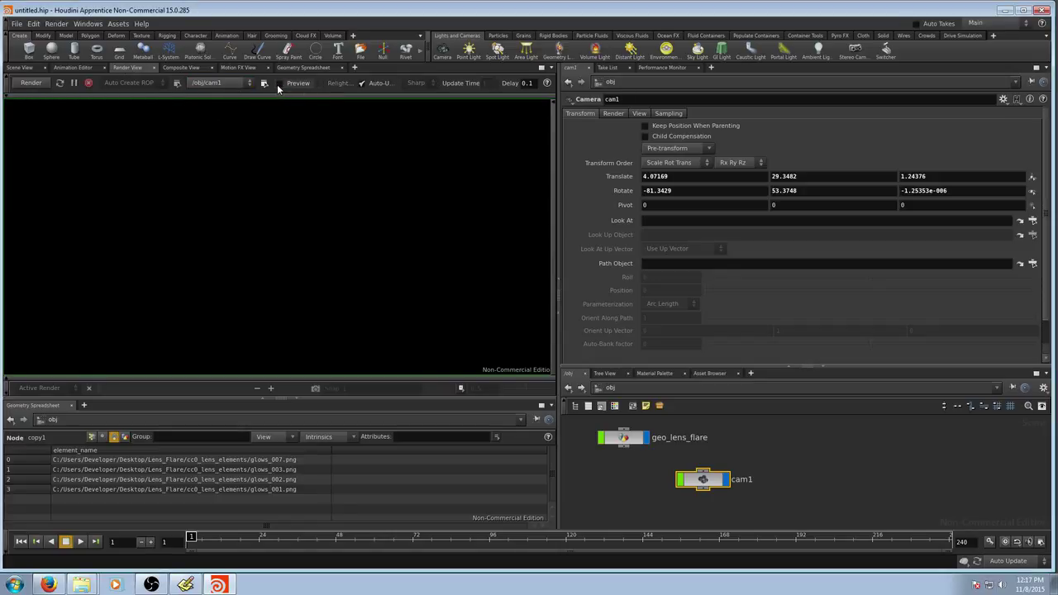
click(35, 87)
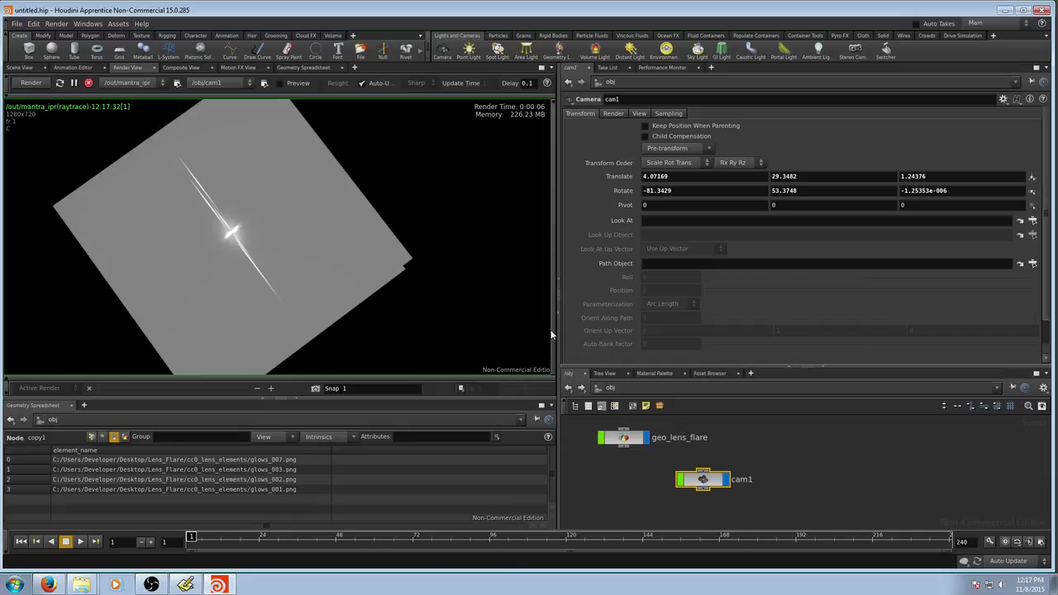
Set m_lens_element's Opacity Scale to 0 so only the glow images render.
click(623, 438)
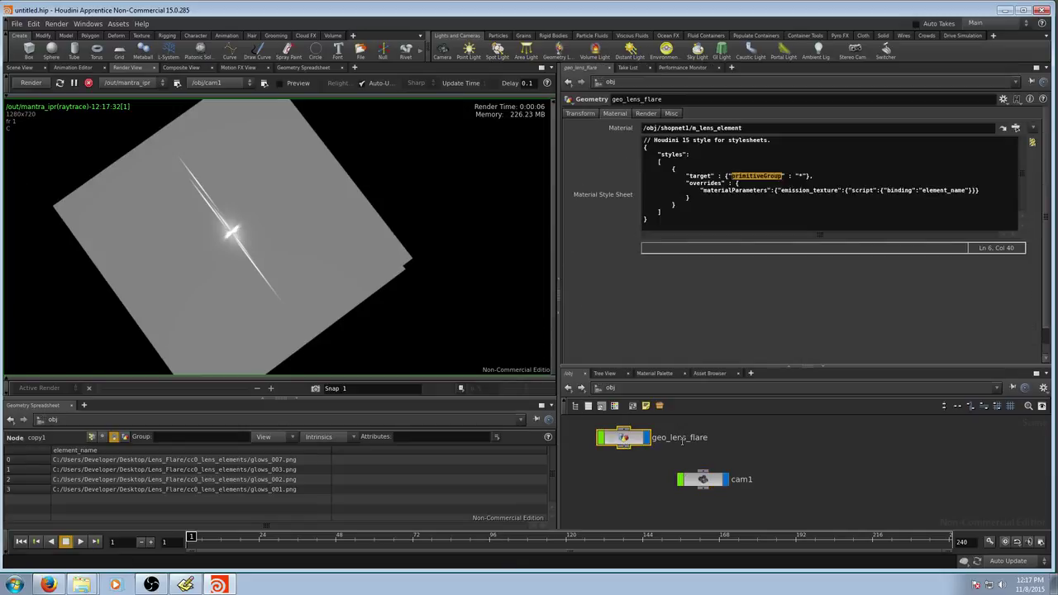
click(1002, 128)
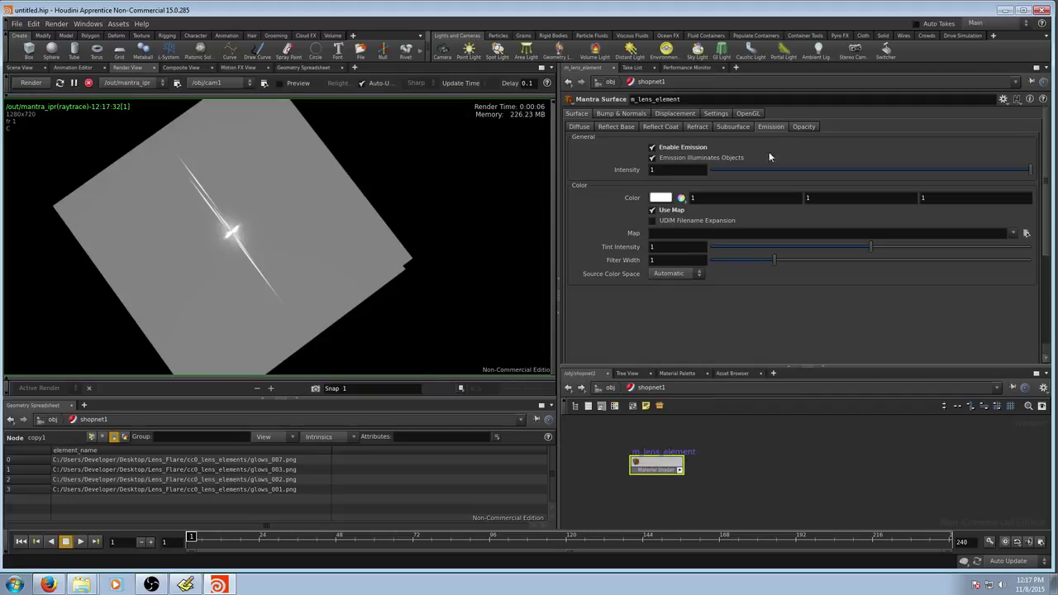
click(800, 127)
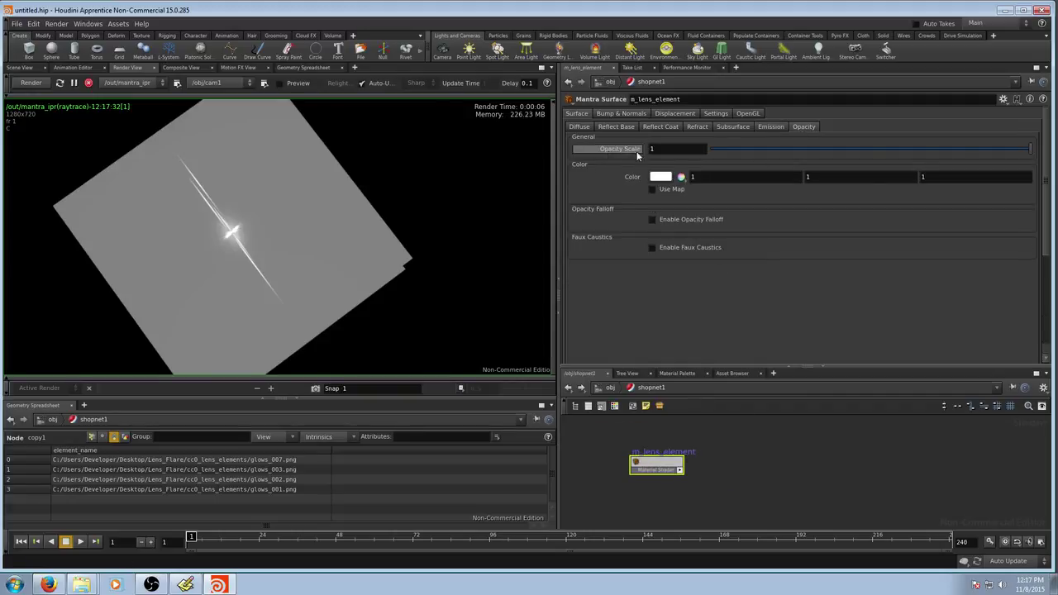
drag(1028, 149, 709, 149)
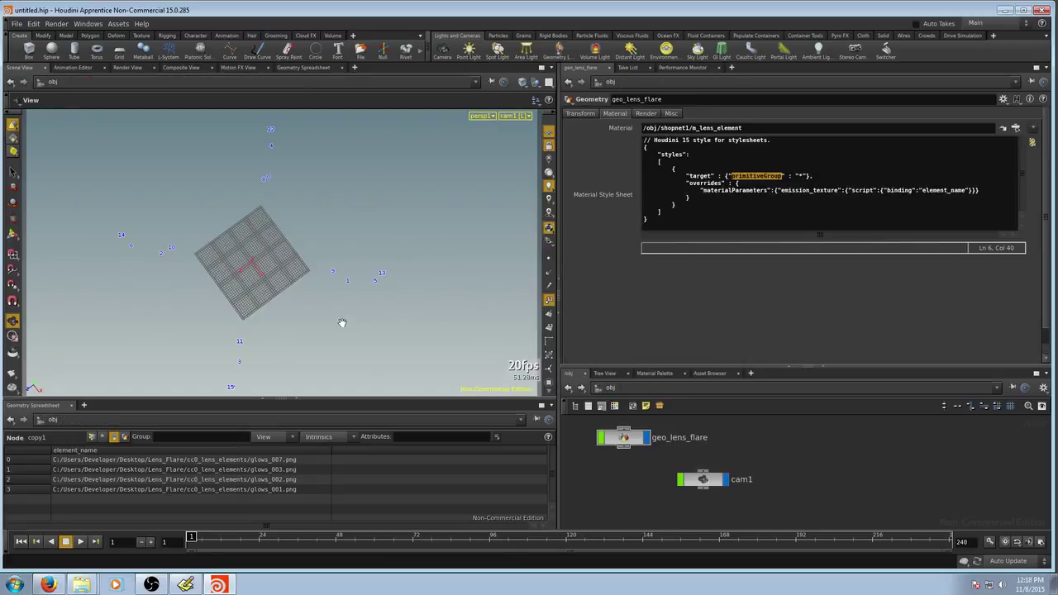
drag(262, 297, 249, 231)
Step attribwrangle1's Random Seed through 1.24 and 2.39 to 3.83 to reshuffle the flare elements.
click(129, 68)
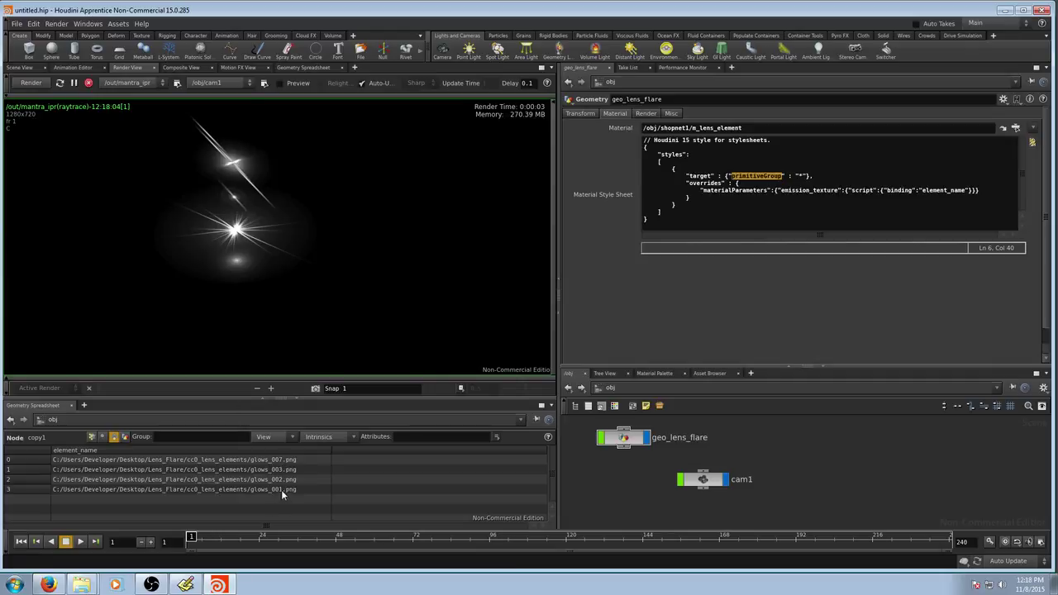
double_click(626, 441)
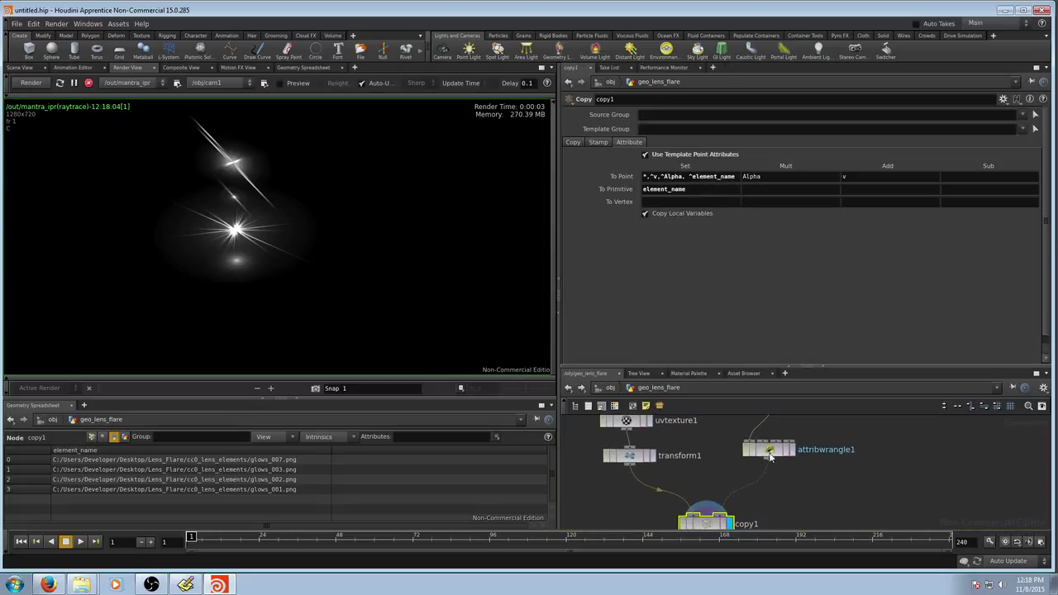
click(770, 451)
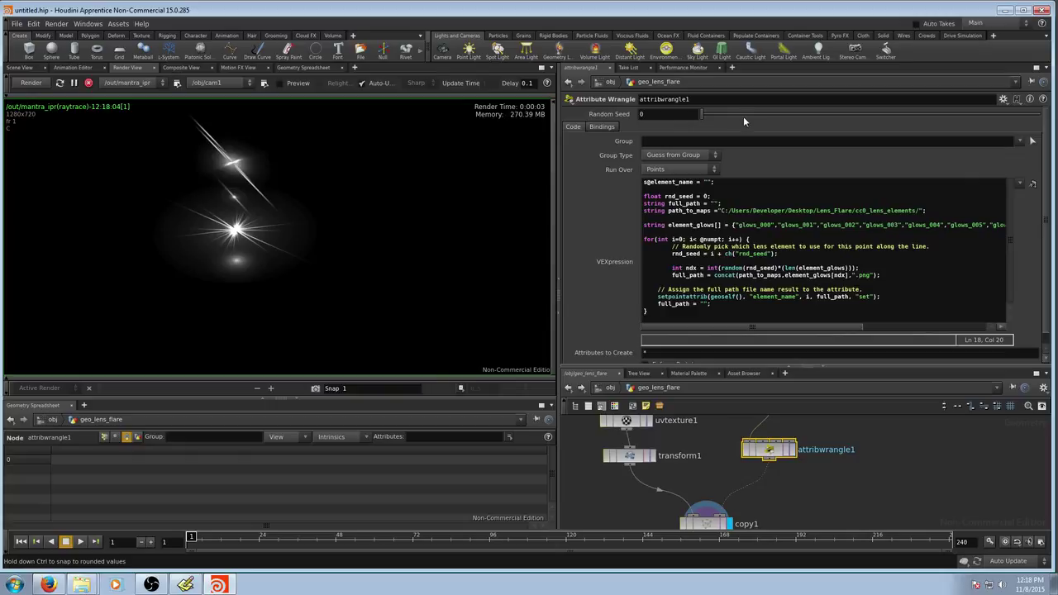
click(743, 115)
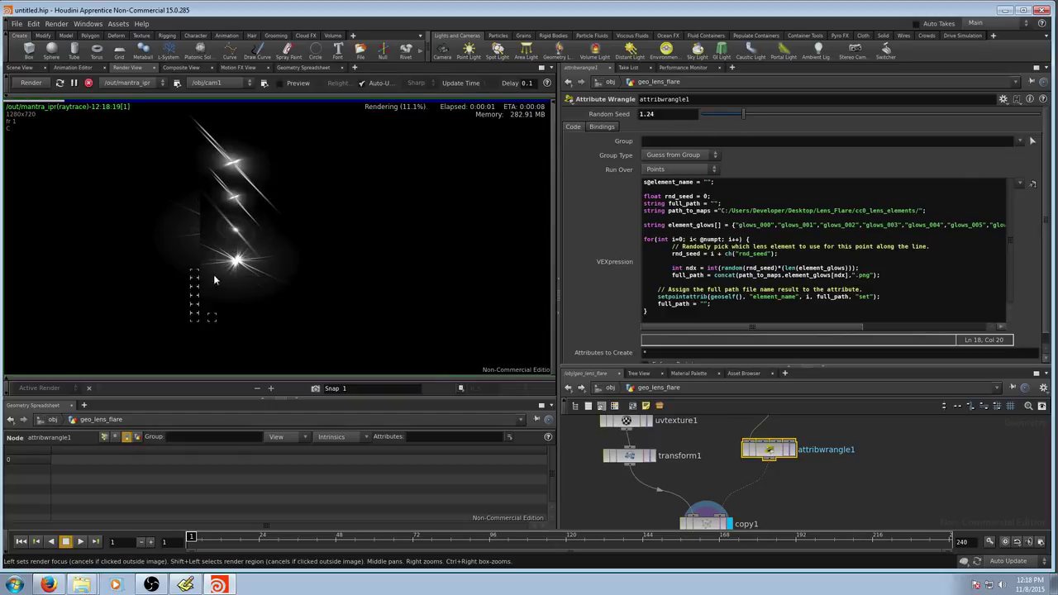
click(782, 113)
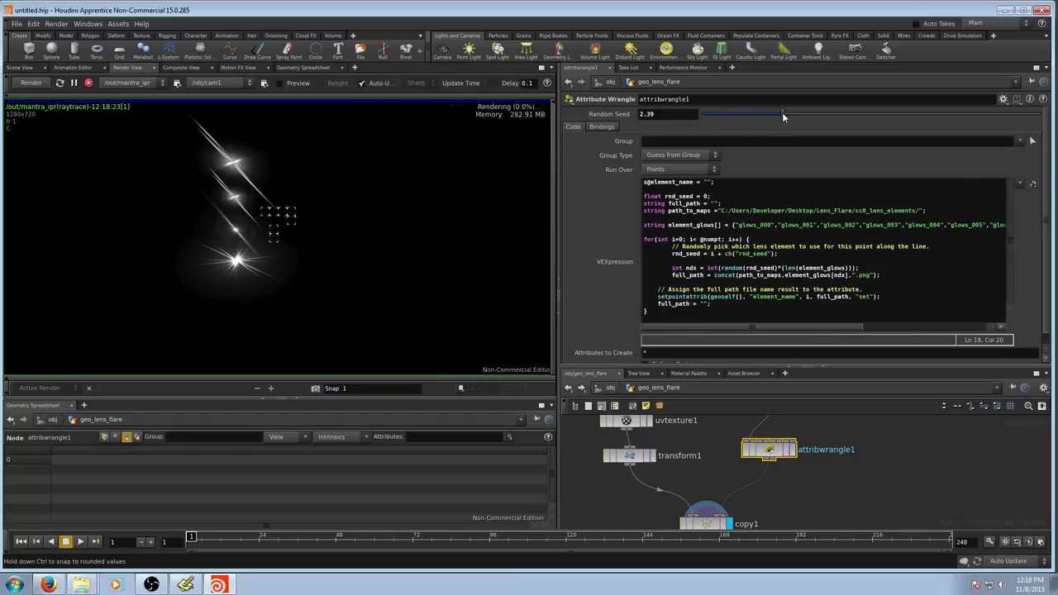
click(830, 115)
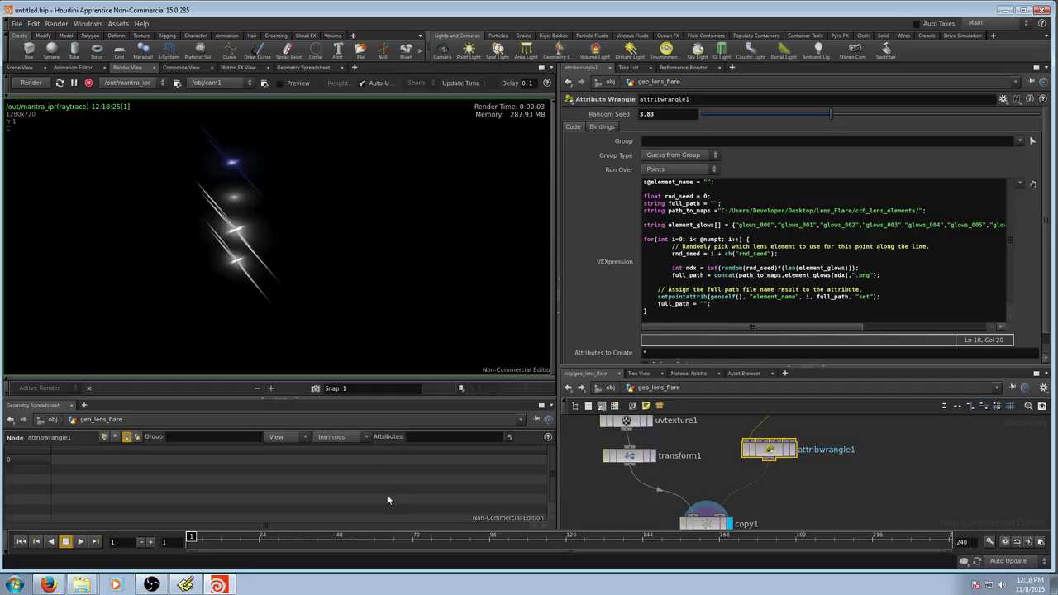
click(610, 388)
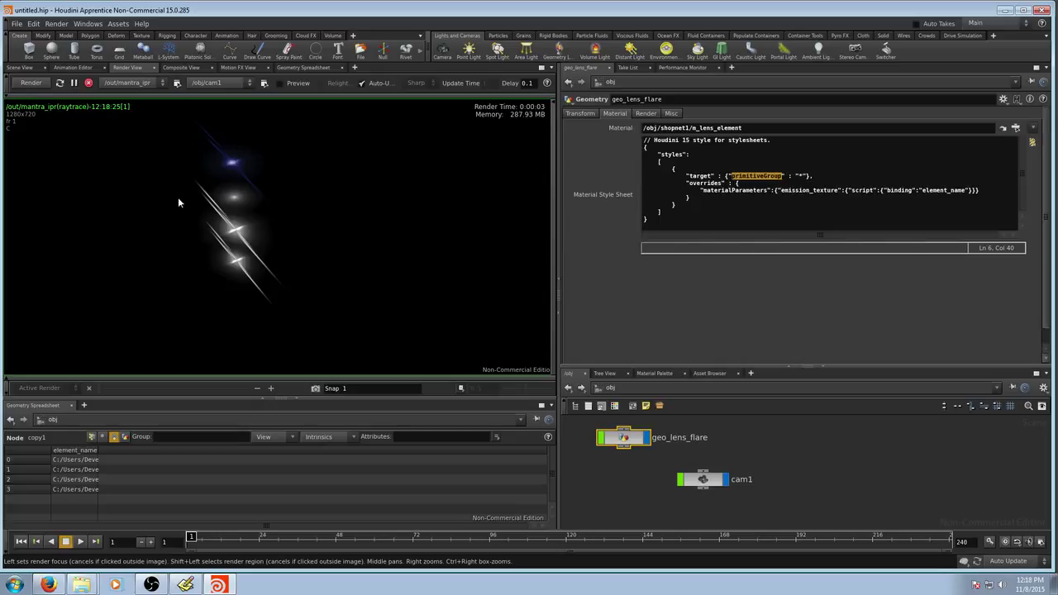
Load recent scene ap_lens_flare_rig_1d.hipnc without saving, then view pointwrangle_LENS_FLARE's code inside line_lens_rig.
click(23, 24)
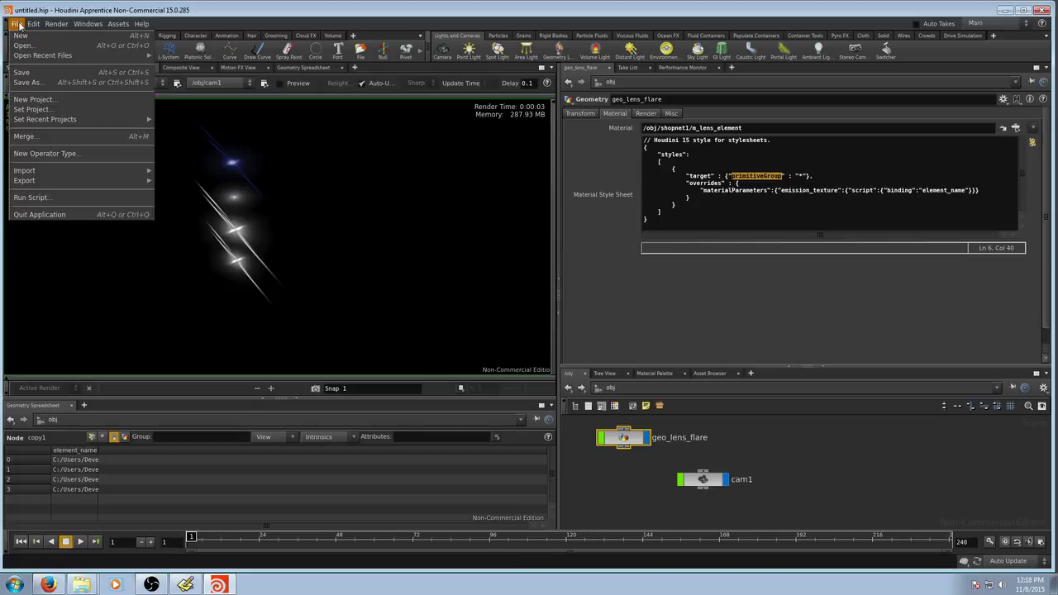
mouse_move(30, 55)
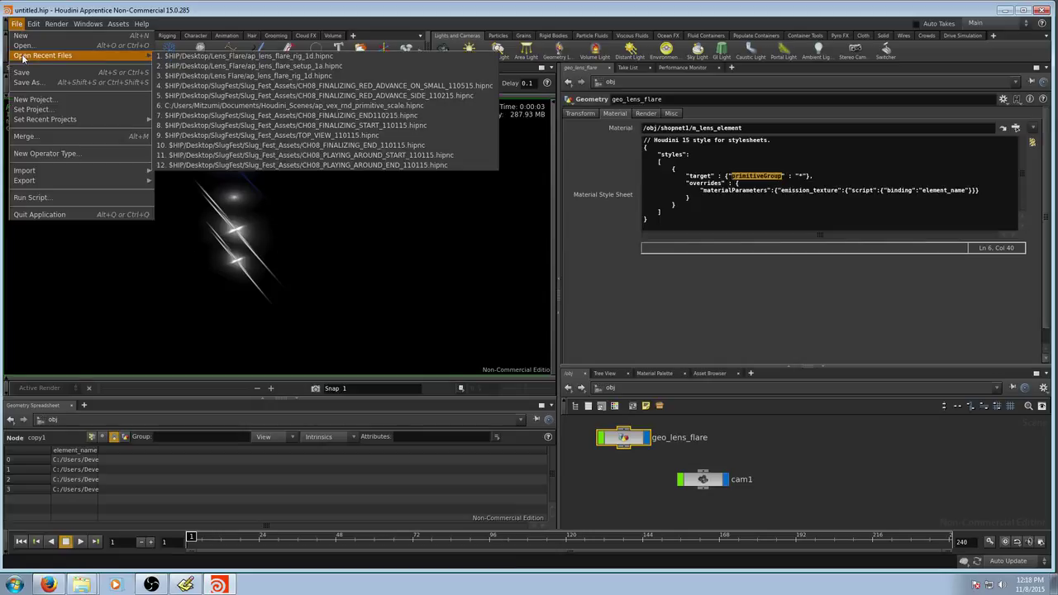
click(233, 56)
click(268, 76)
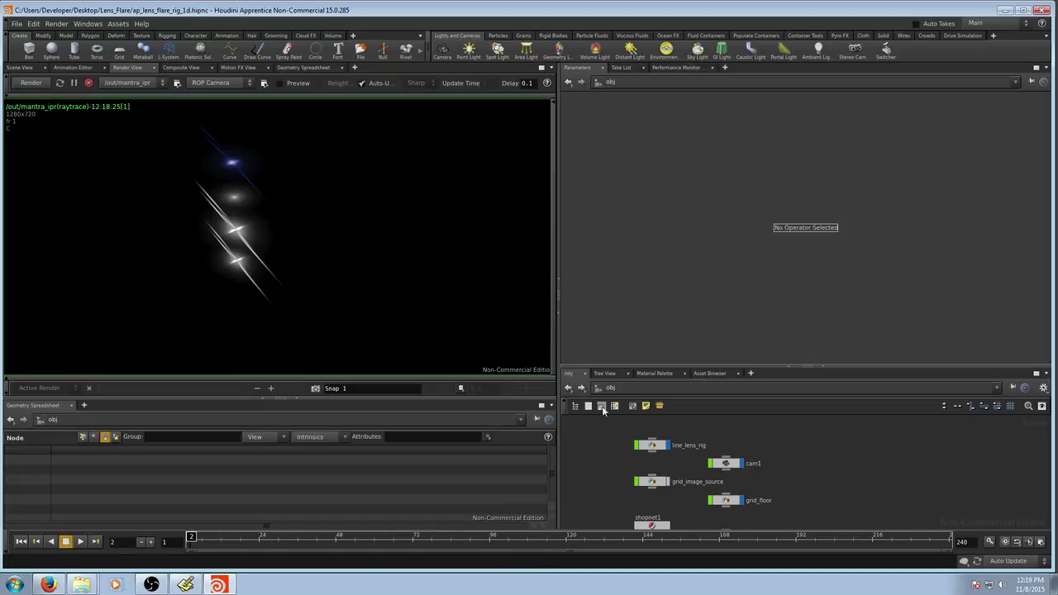
double_click(649, 446)
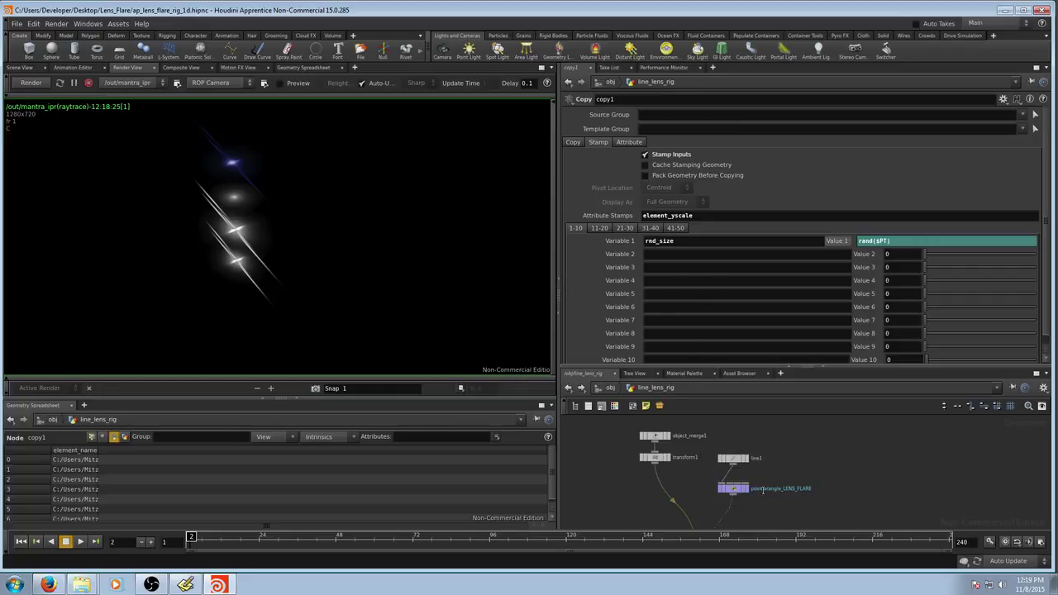
click(733, 488)
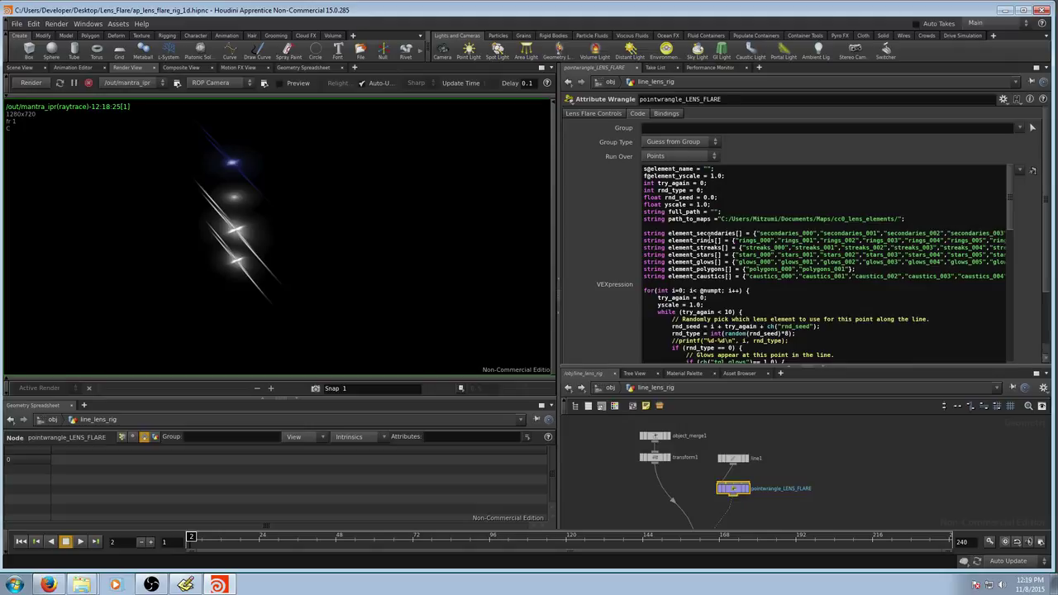
Switch to the cc0_lens_elements Explorer folder and scroll down to the streaks images.
key(alt+Tab)
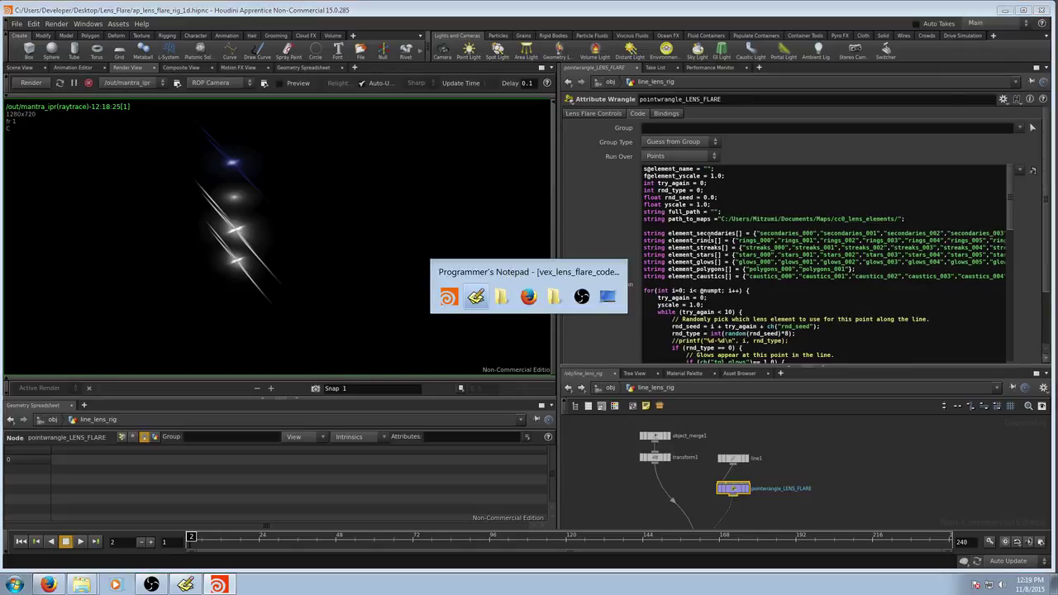
key(alt+Tab)
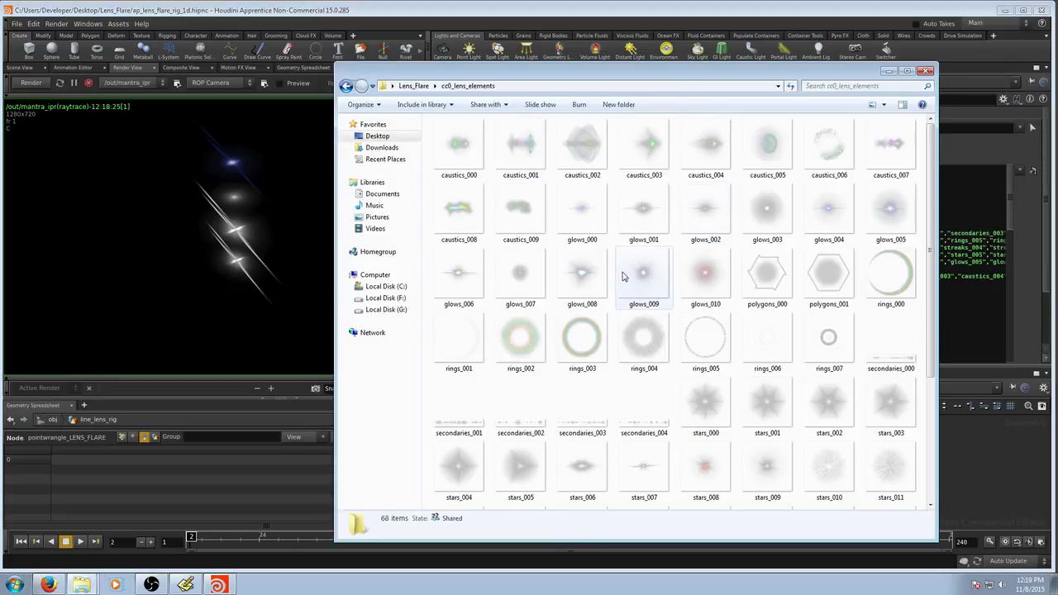
scroll(767, 419, down, 3)
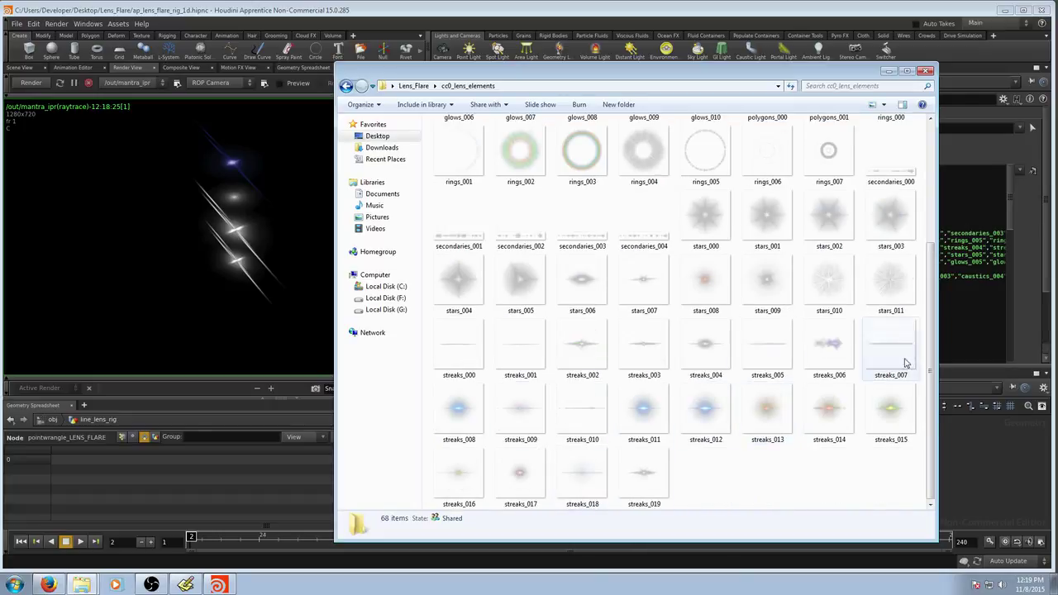
click(984, 475)
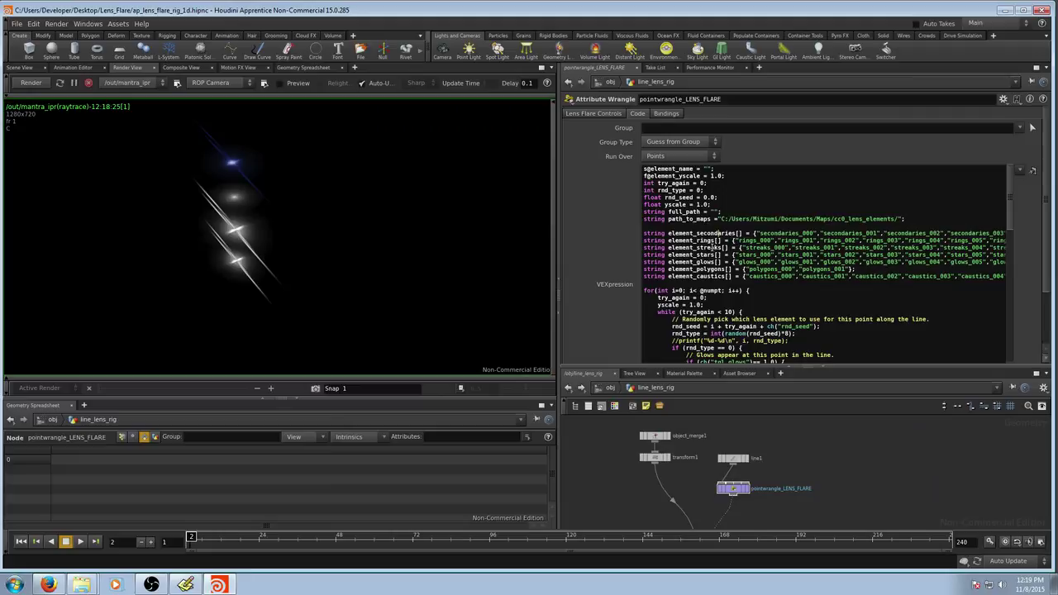
Show pointwrangle_LENS_FLARE's Lens Flare Controls: master seed -6.4 and per-element seed and enable settings.
scroll(746, 328, down, 4)
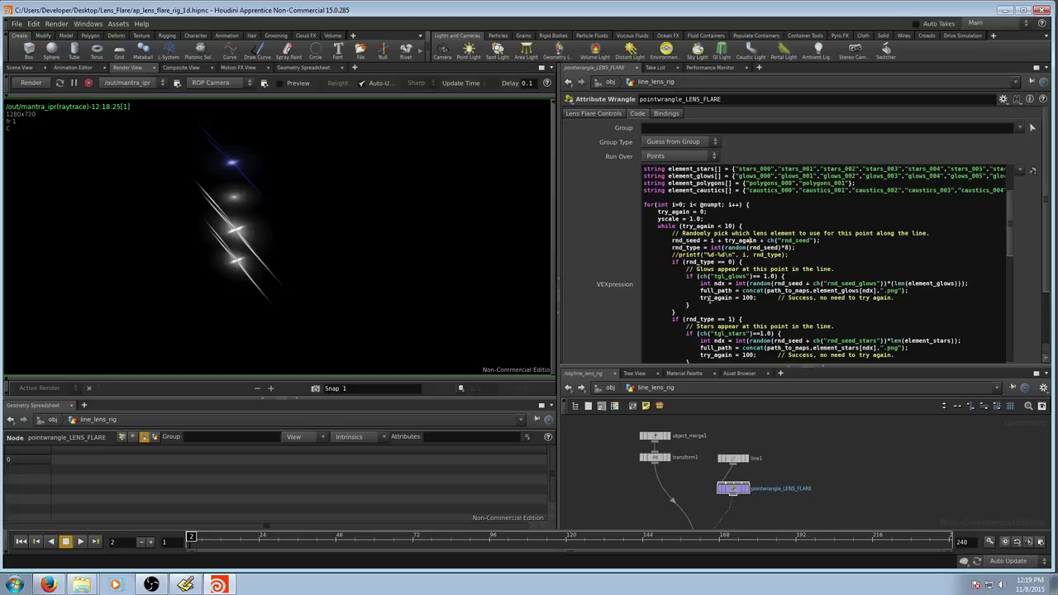
click(597, 113)
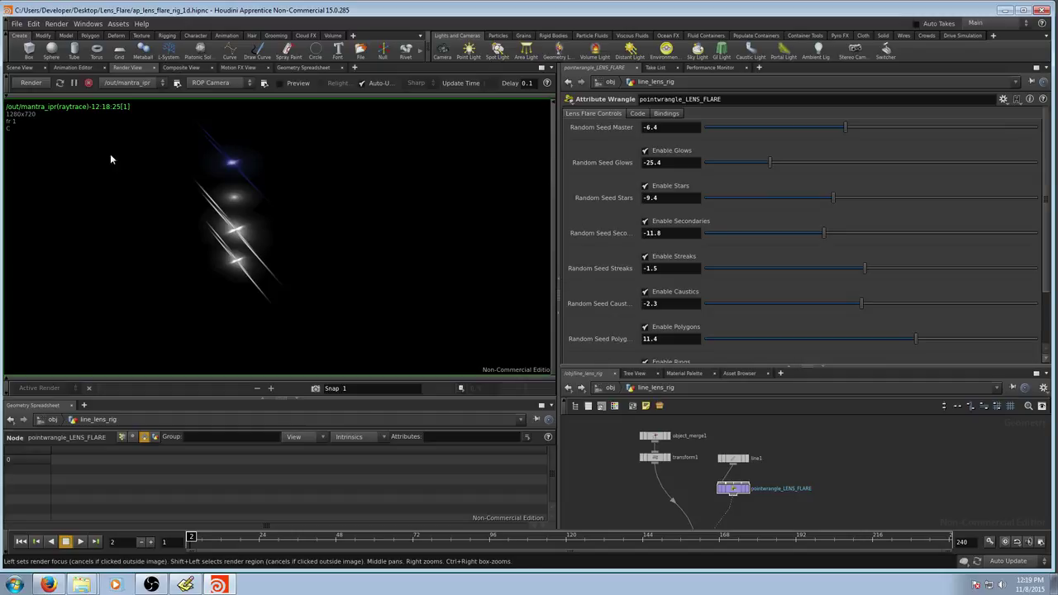
Start an interactive render through /obj/cam1 and minimize the error console.
click(246, 85)
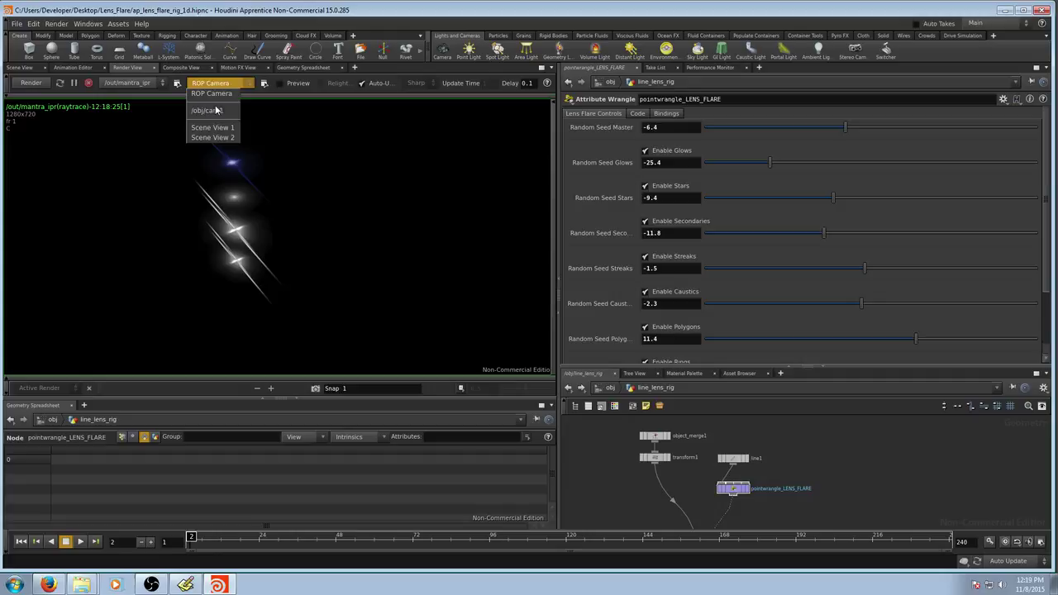
click(214, 113)
click(28, 82)
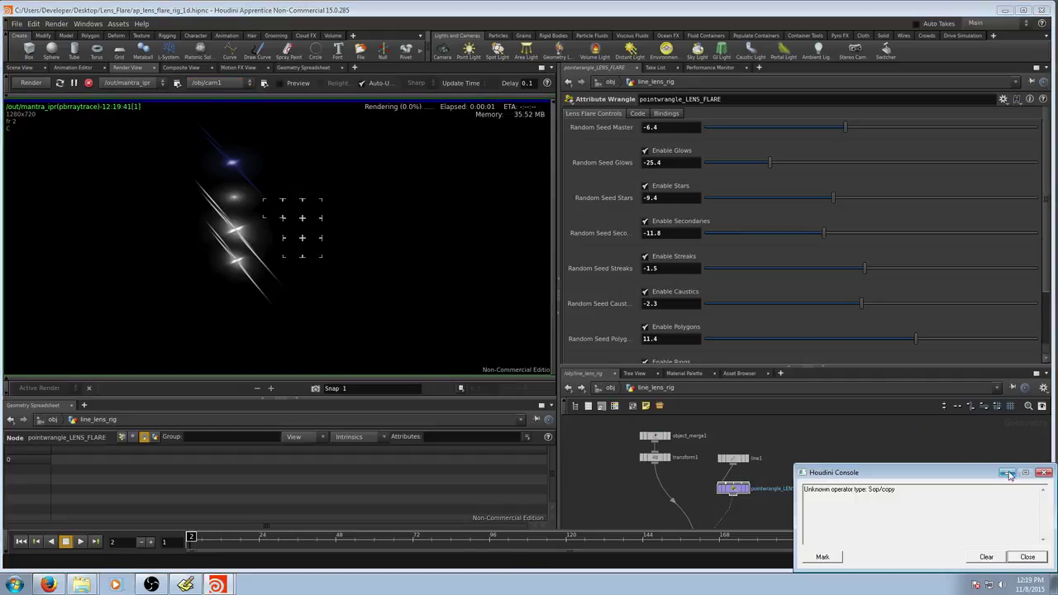
click(1007, 472)
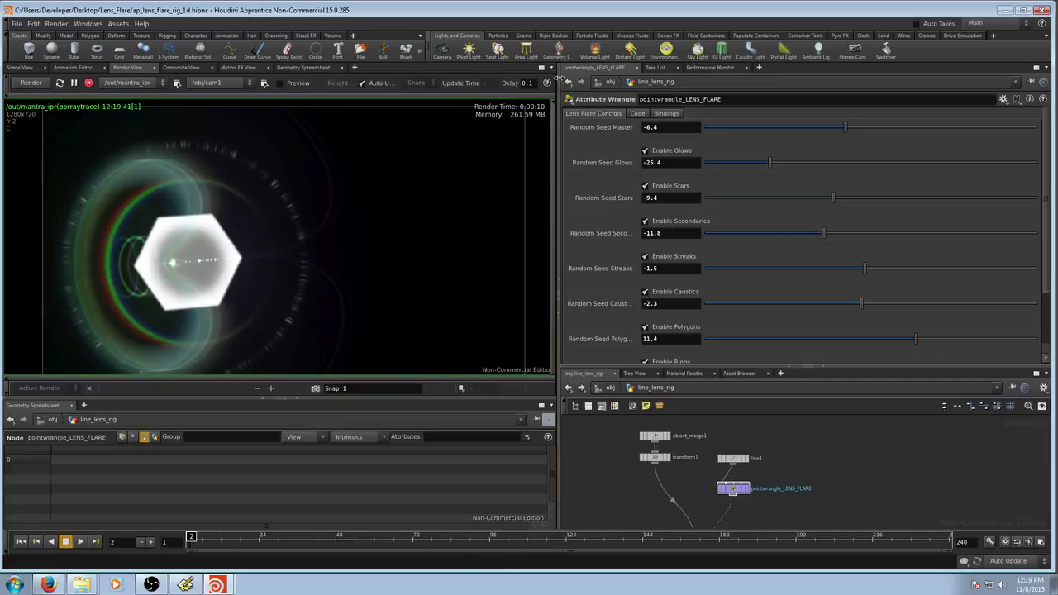
Close the Geometry Spreadsheet to enlarge the render view, set master seed -1.3, and select line1.
click(551, 406)
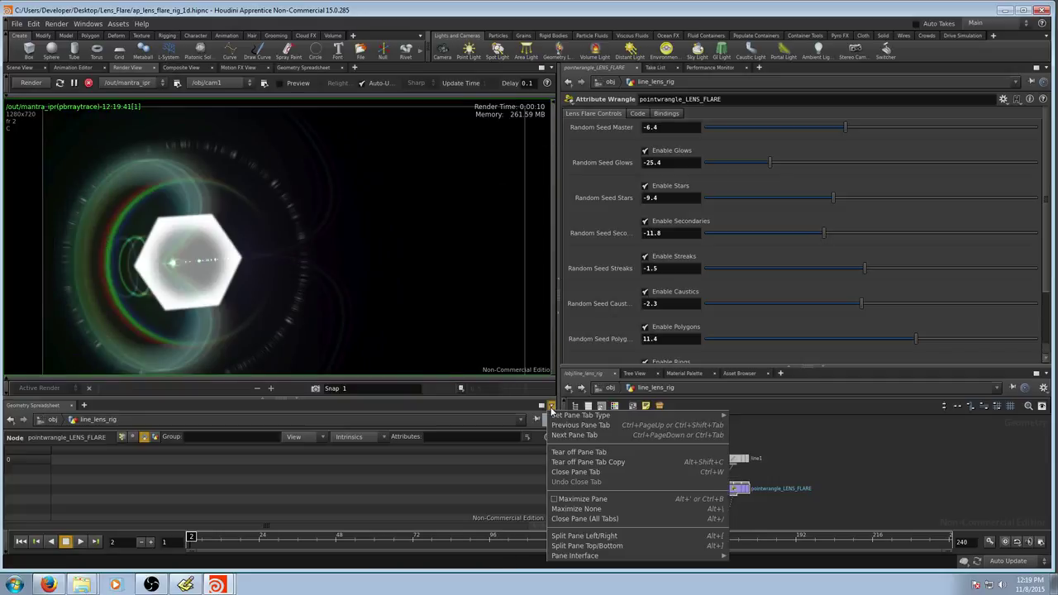
click(584, 519)
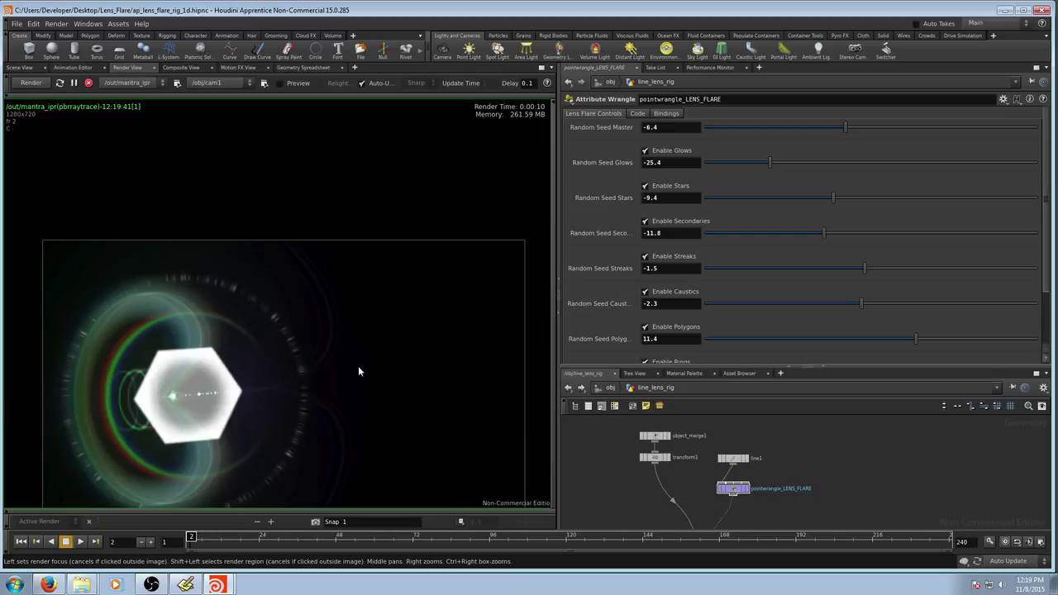
middle_drag(349, 366, 340, 243)
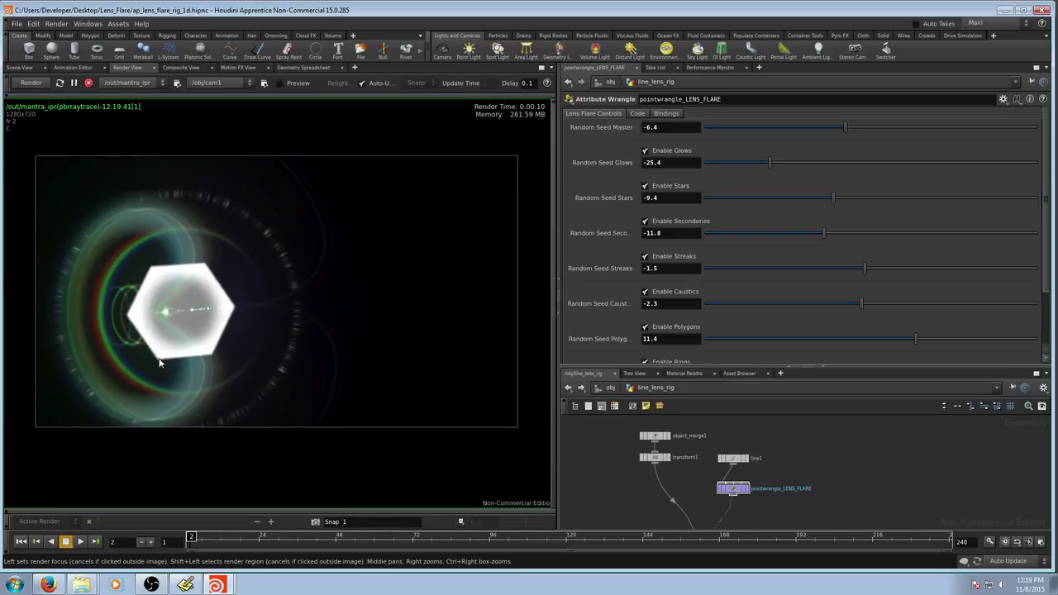
click(865, 127)
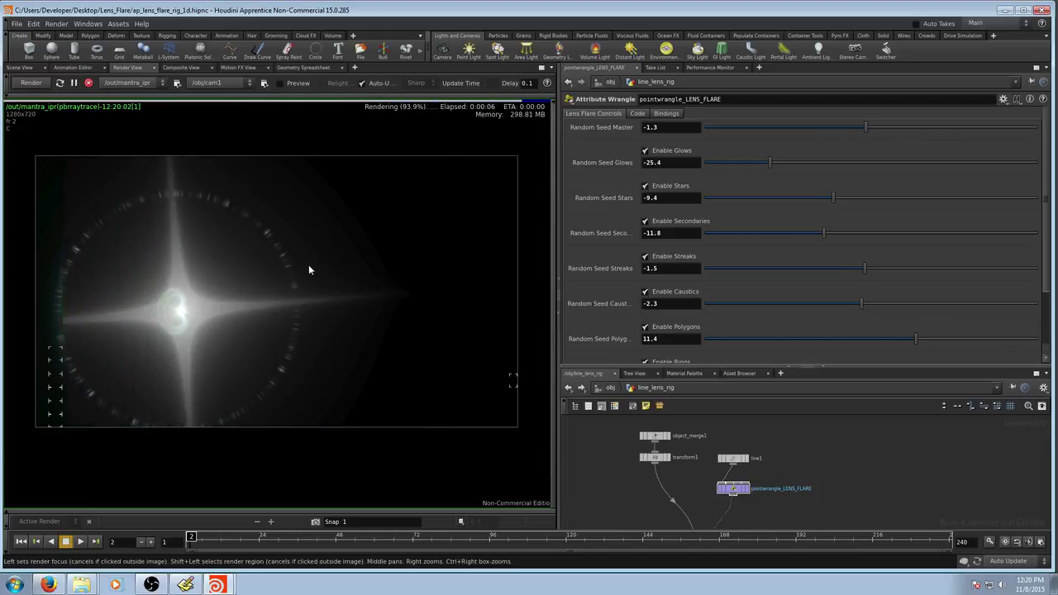
click(727, 458)
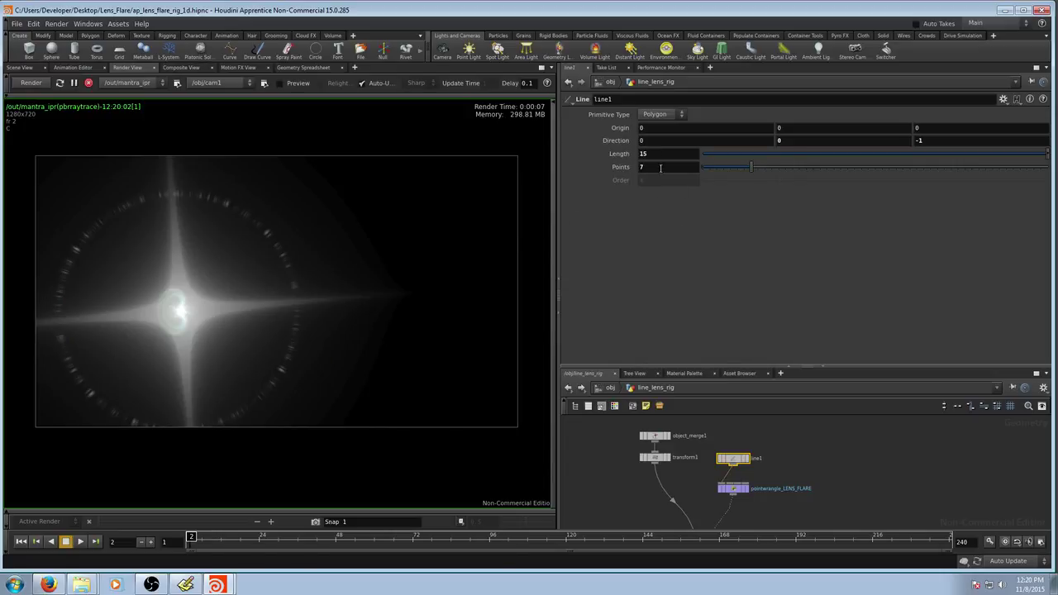
Set line1's Length to 12 (trying 5 first) and its Points to 12.
double_click(645, 154)
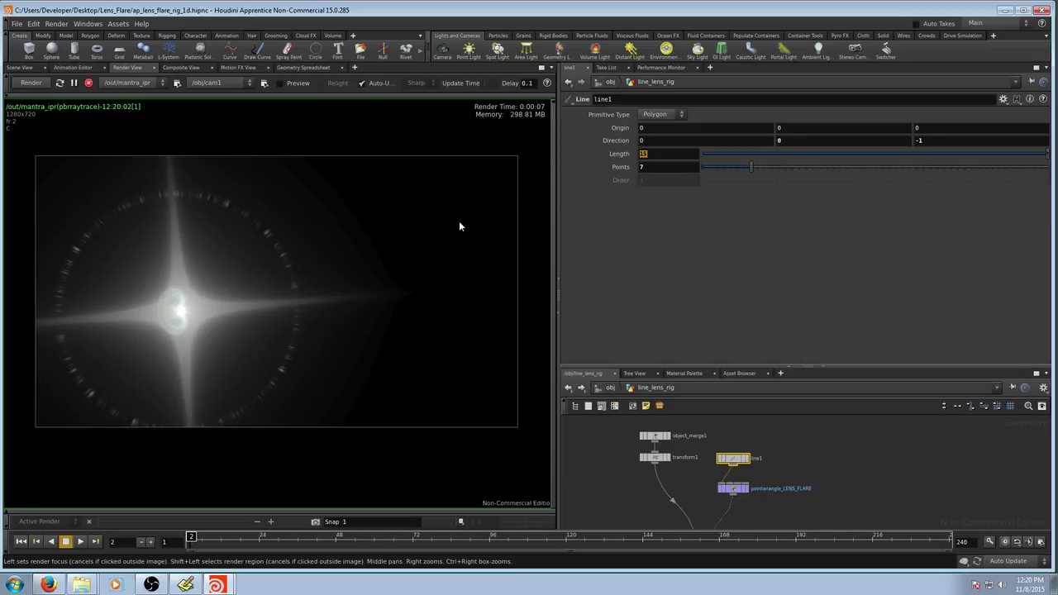
text(5)
key(Return)
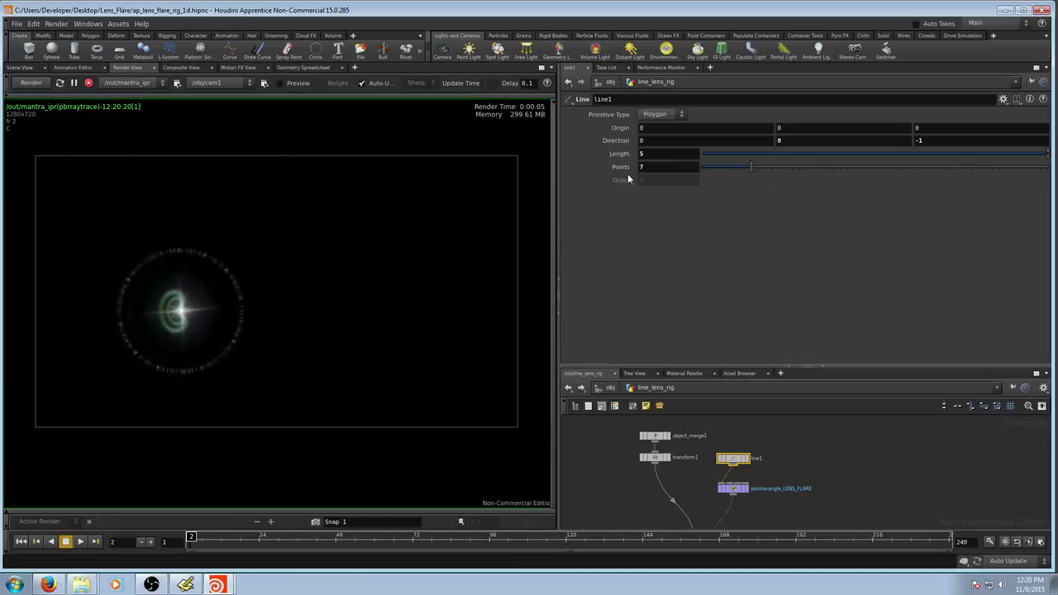
text(12)
key(Return)
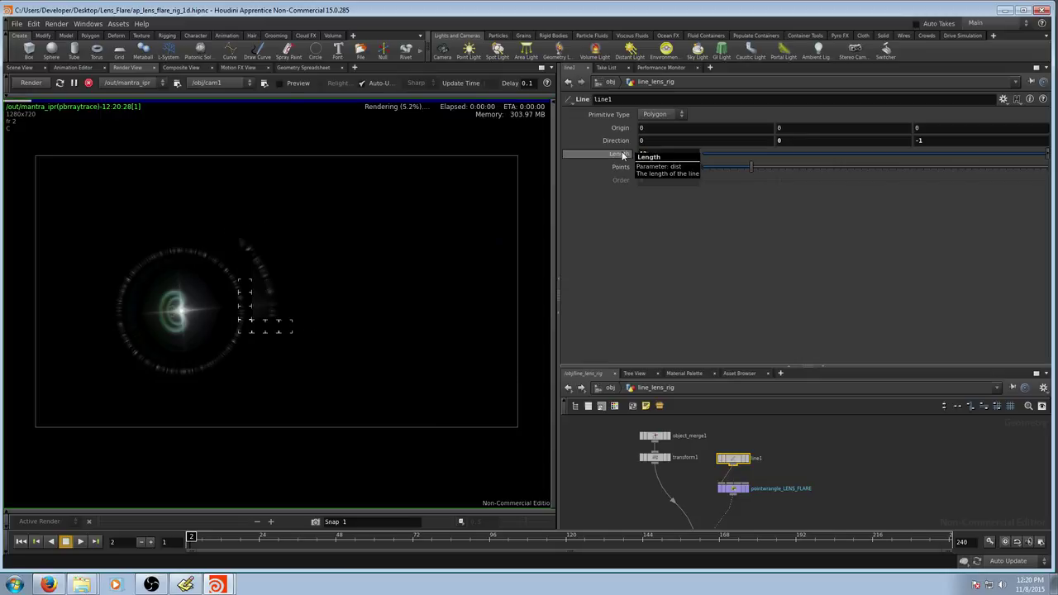
key(Tab)
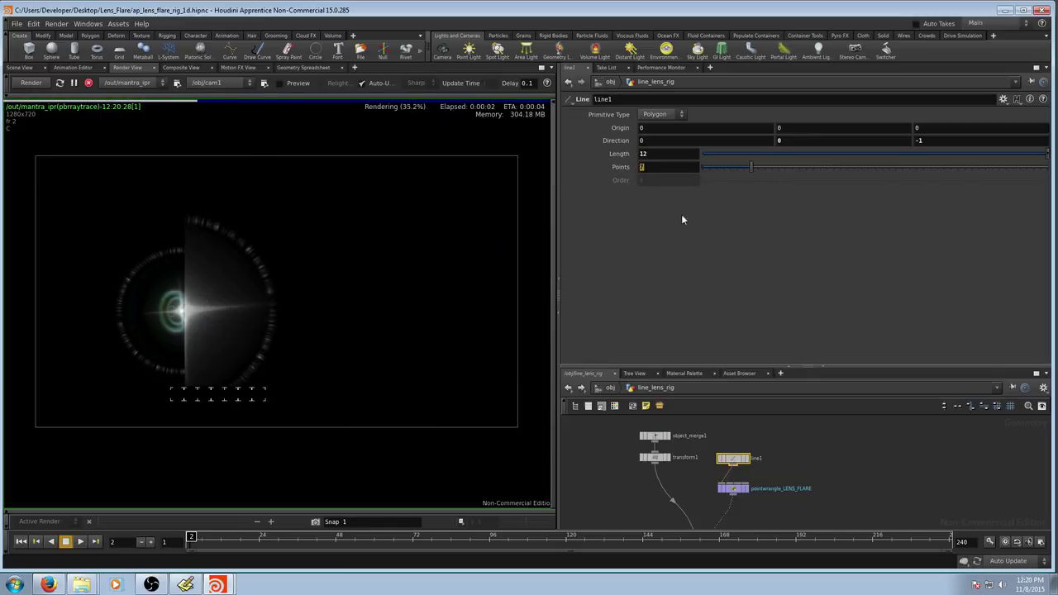
text(12)
key(Return)
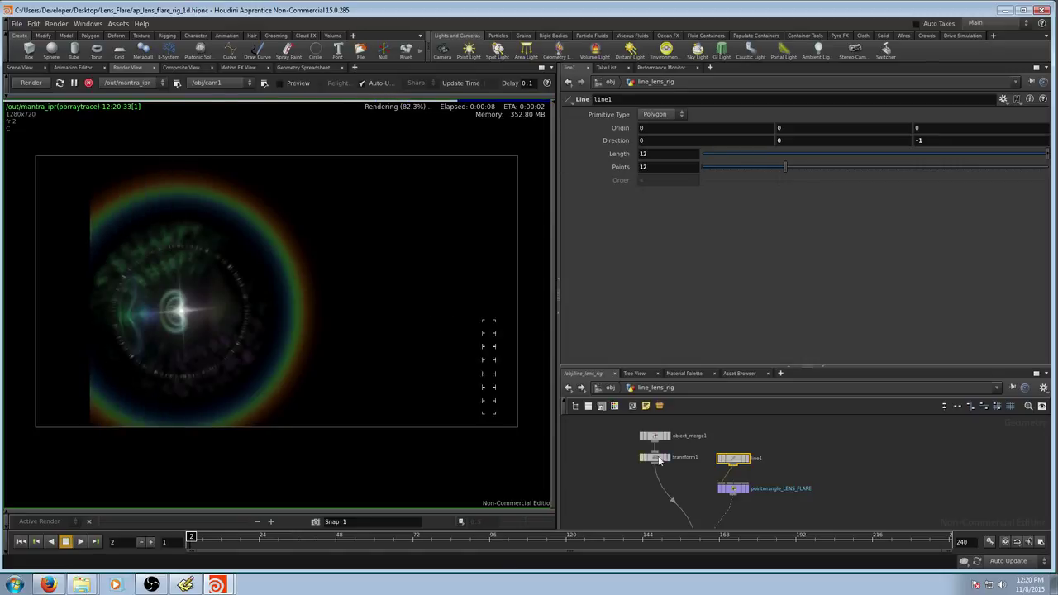
click(734, 489)
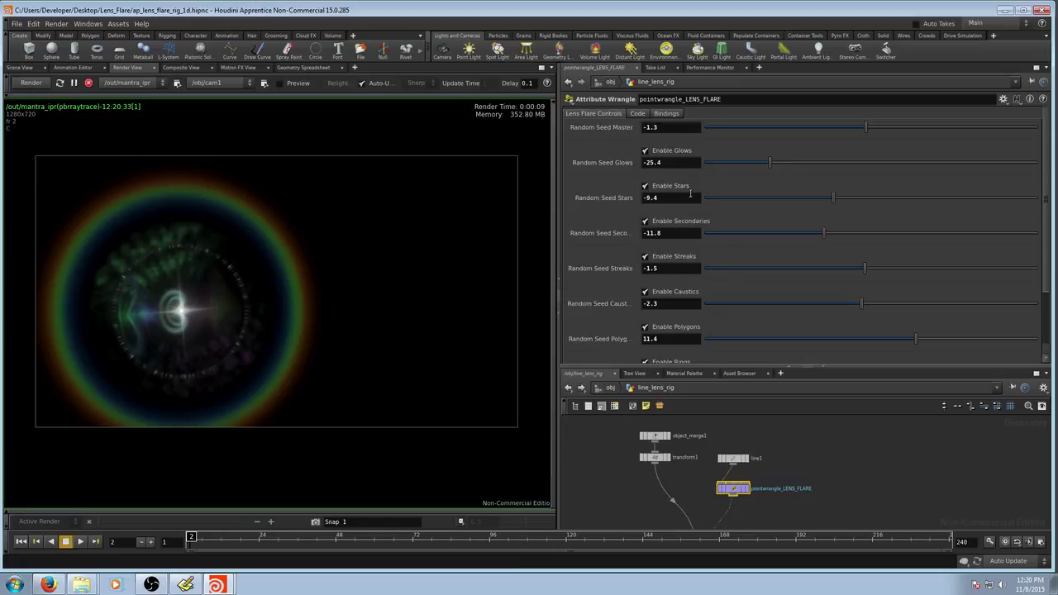
Untick Enable Caustics and raise Random Seed Rings from 1.67 to 3.66.
click(645, 293)
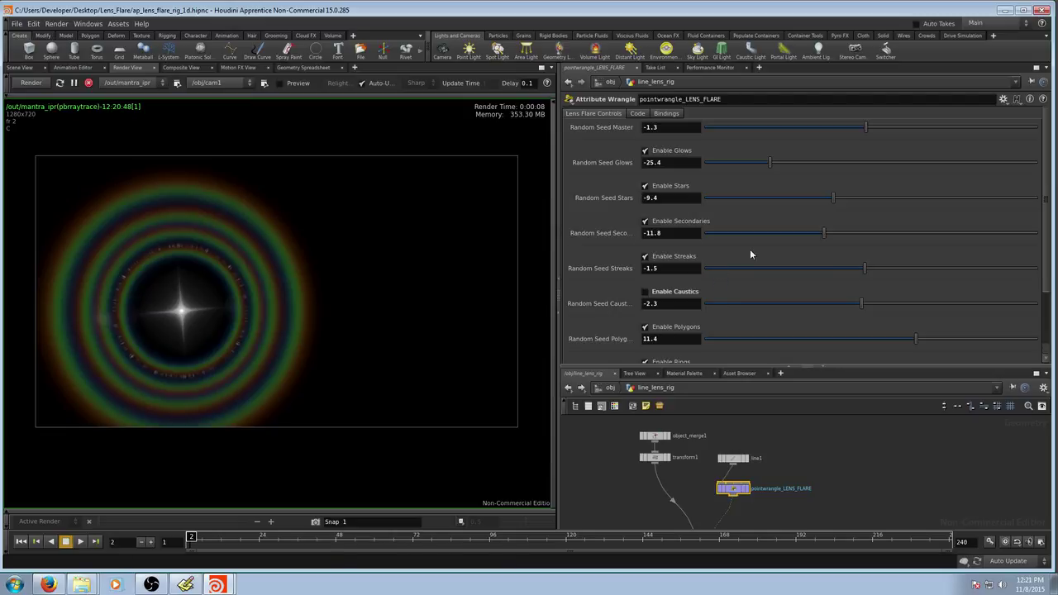
scroll(754, 322, down, 2)
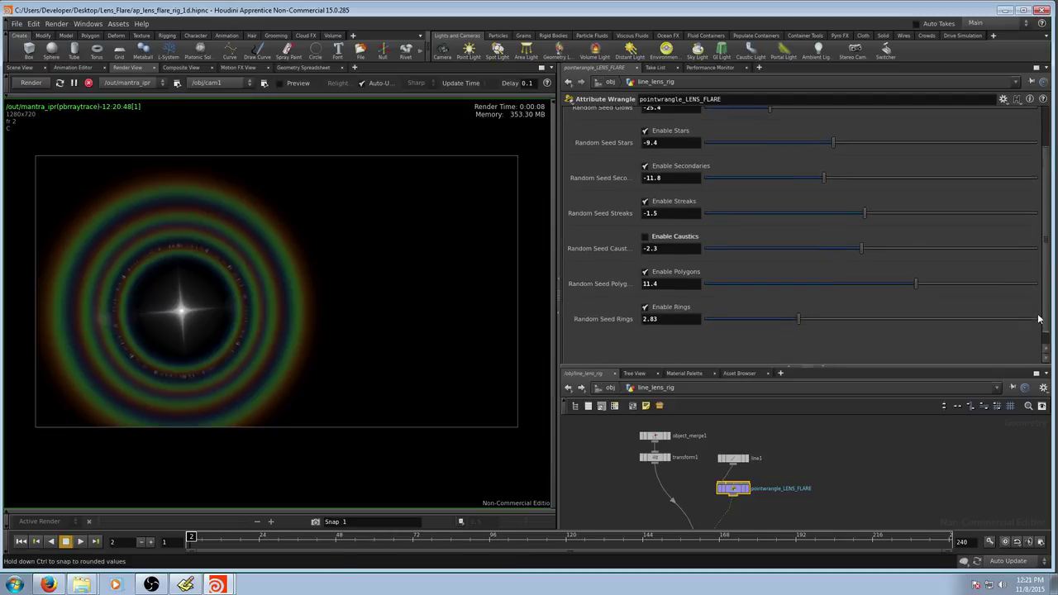
click(760, 319)
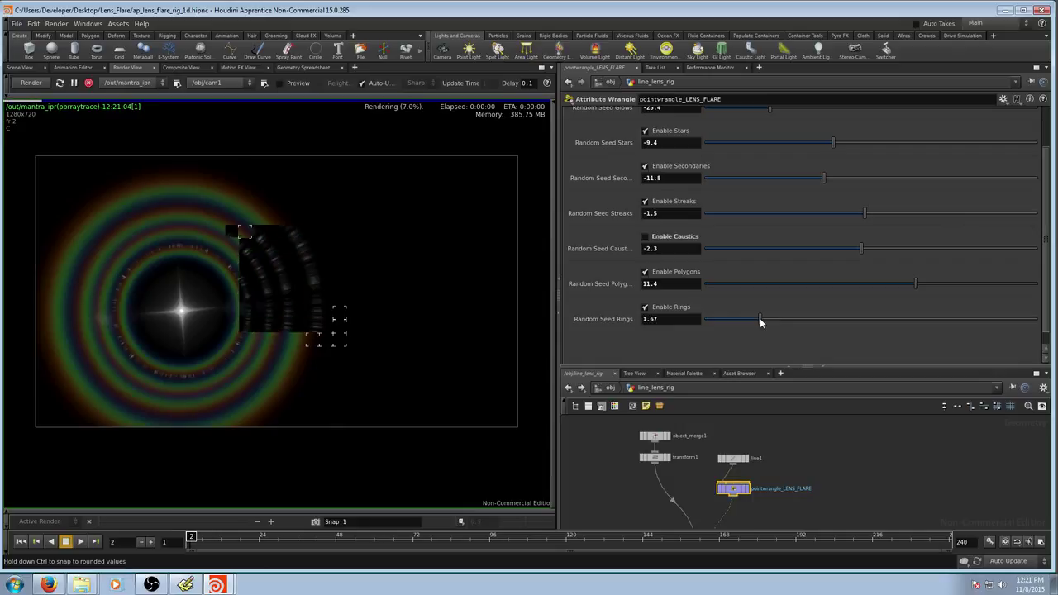
click(826, 319)
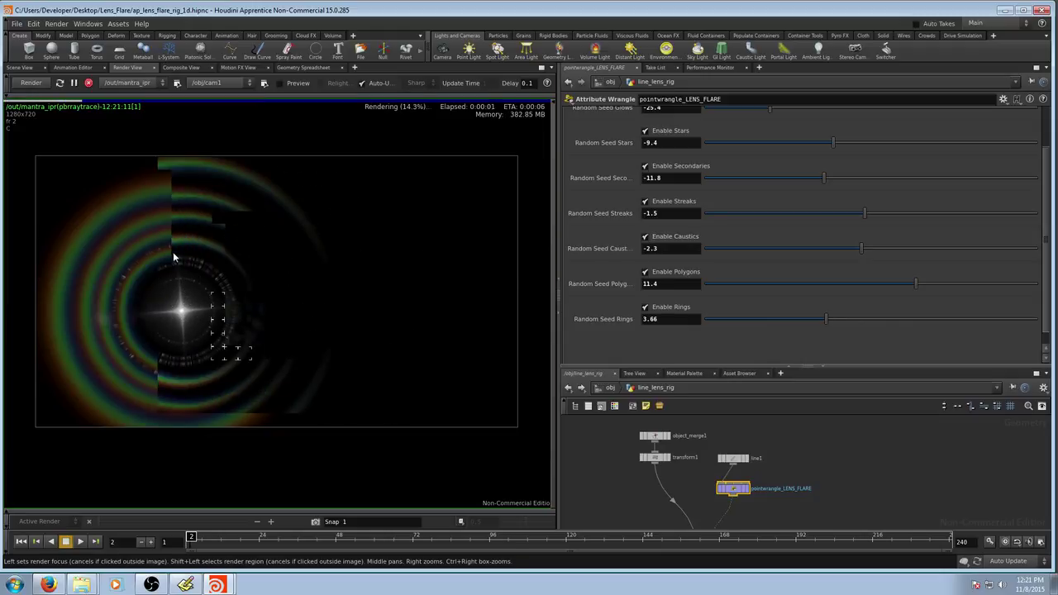
scroll(909, 236, up, 3)
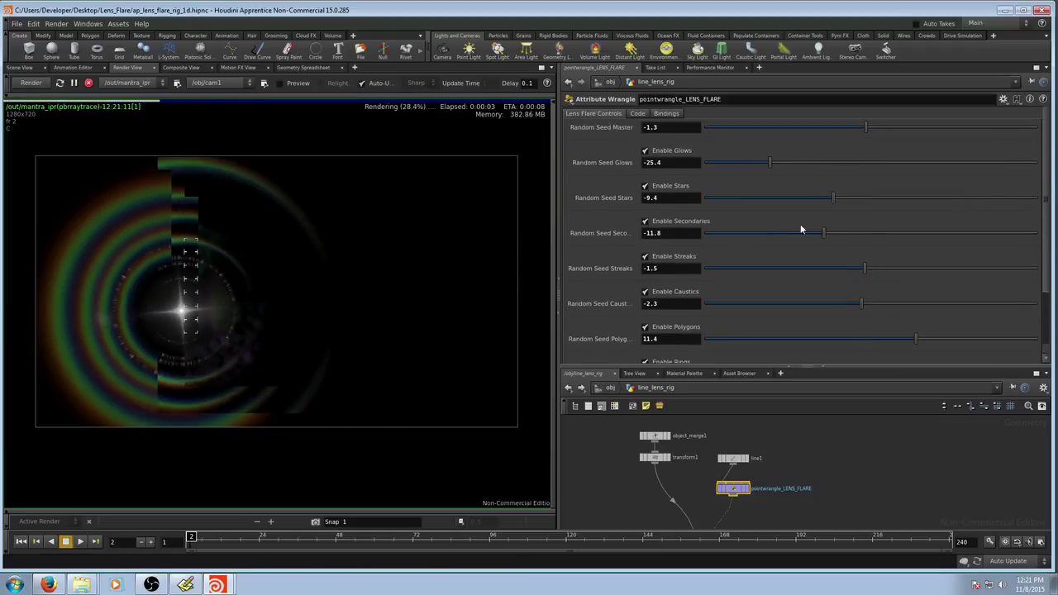
Set seeds Stars 13.6, Glows -3.3, Master 14.5, and untick Enable Polygons.
click(746, 198)
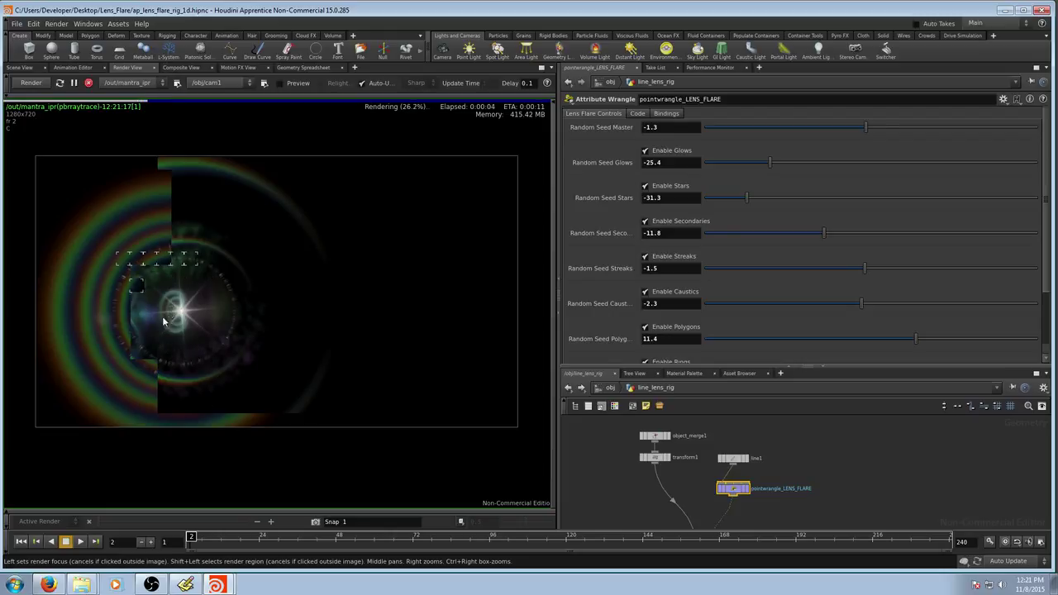
click(856, 162)
click(923, 197)
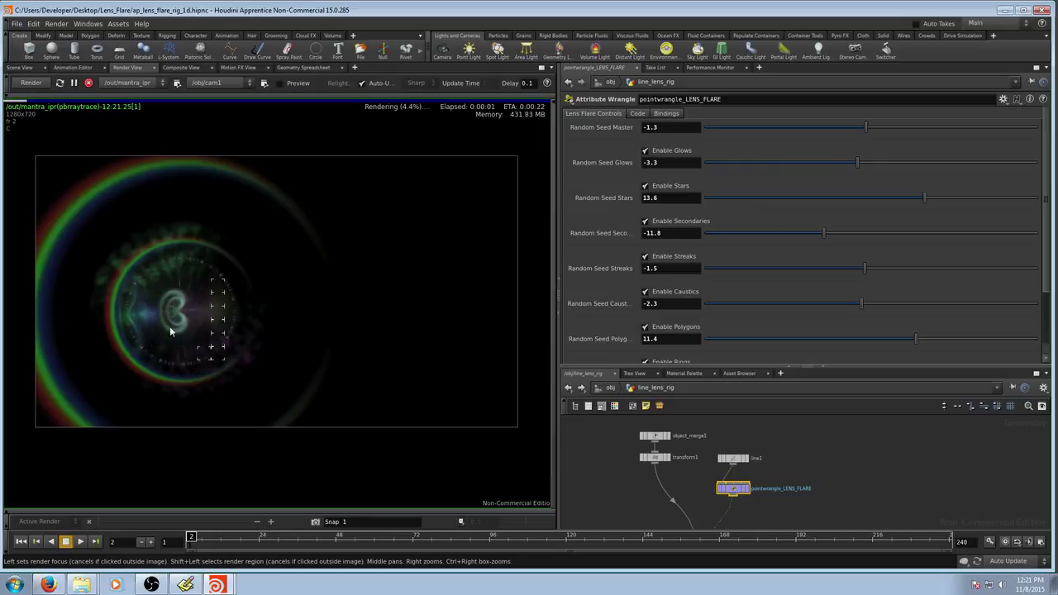
click(927, 127)
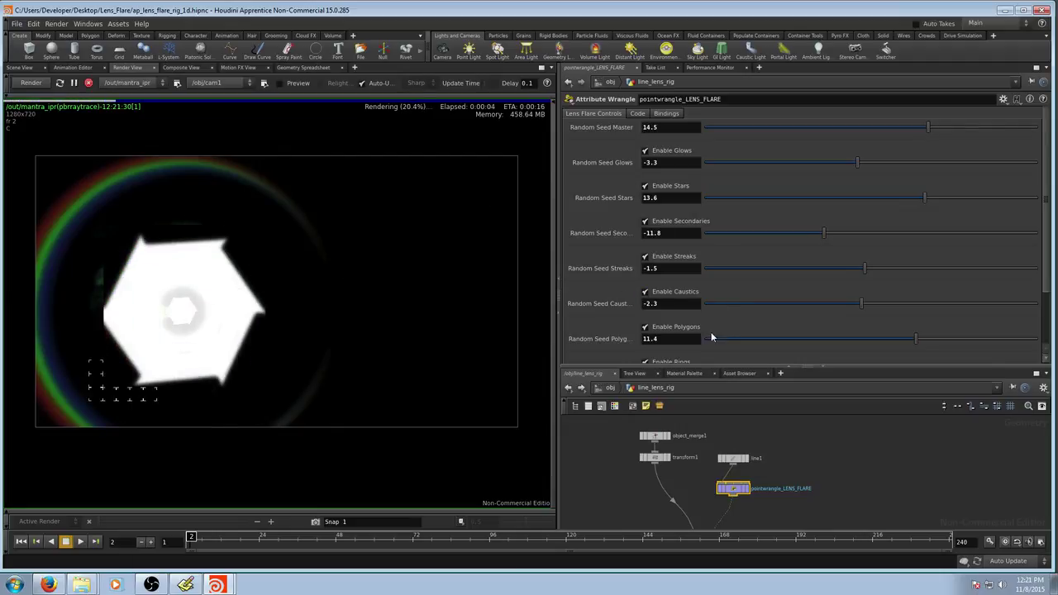
click(645, 327)
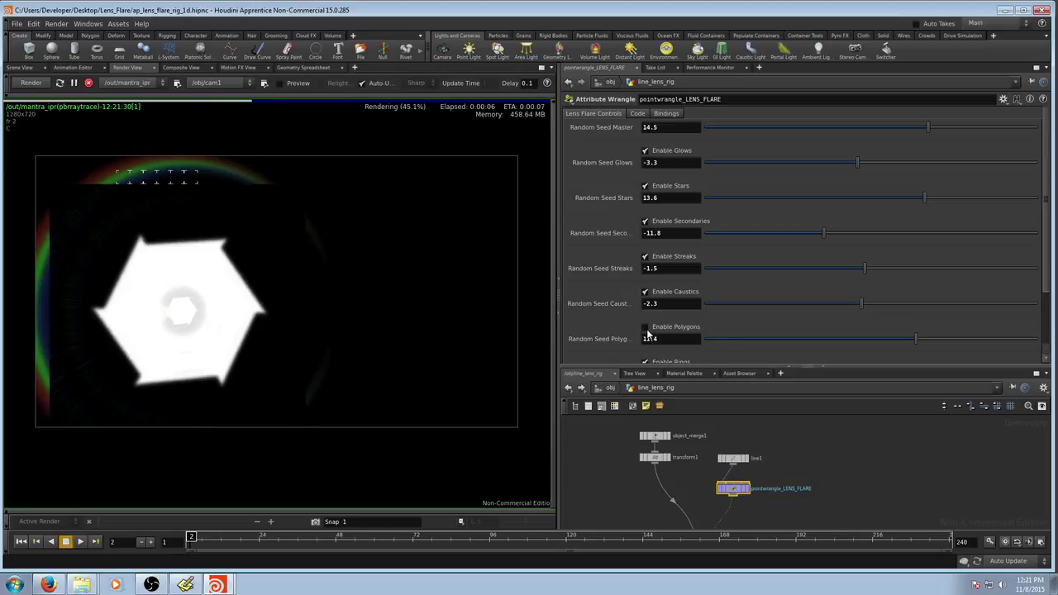